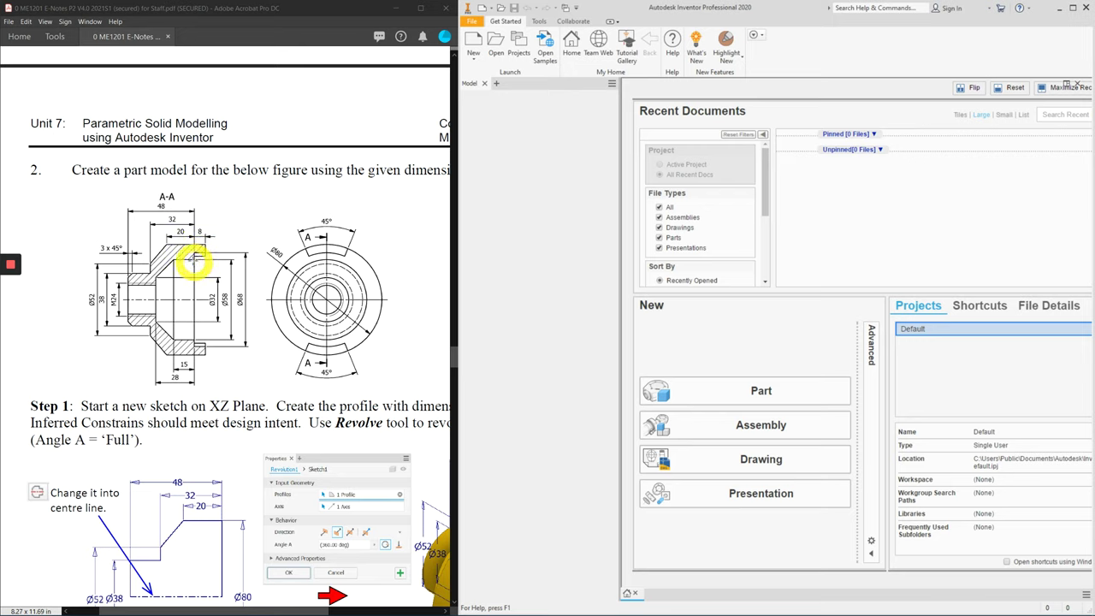
Step: Create a new part, Part3, from the Metric Standard (mm).ipt template
{"action": "left_click", "coordinate": [475, 44]}
{"action": "left_click", "coordinate": [802, 202]}
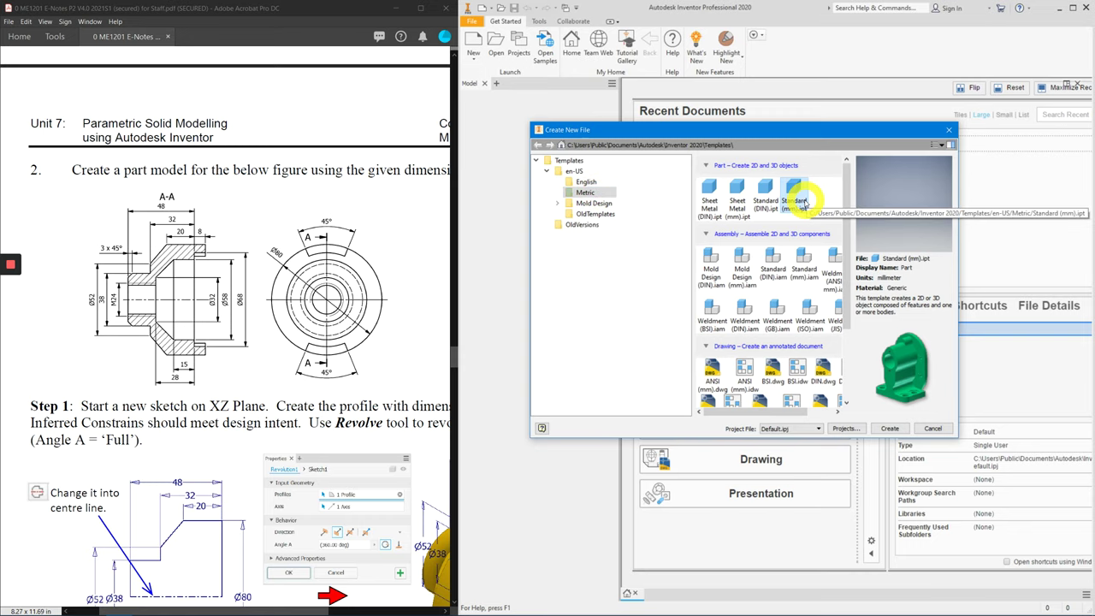
{"action": "double_click", "coordinate": [802, 202]}
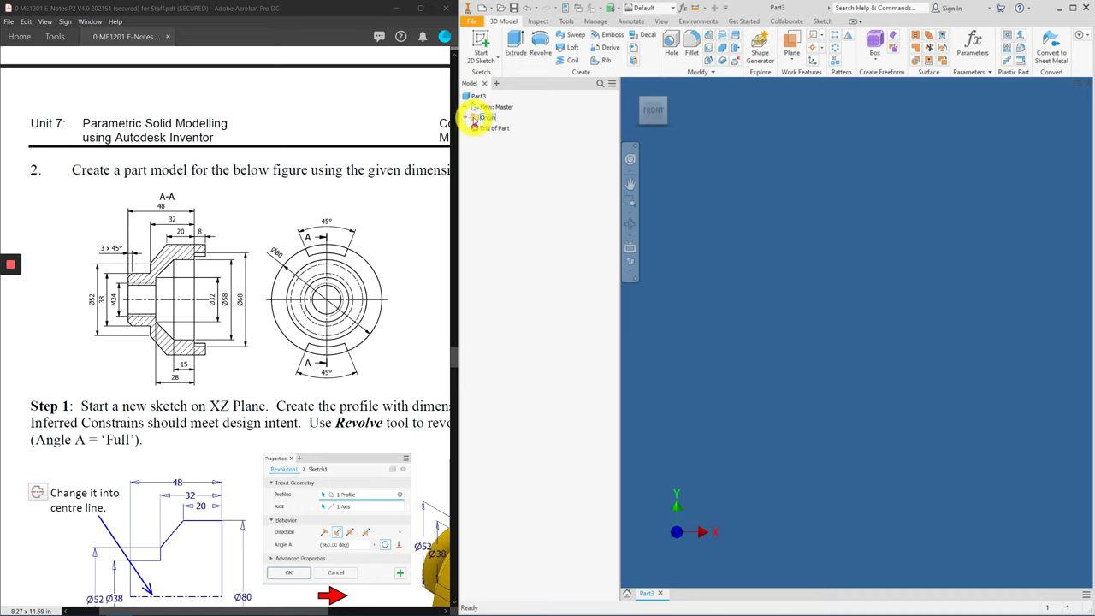
Step: Make the YZ, XY and XZ origin planes visible in the model
{"action": "left_click", "coordinate": [466, 117]}
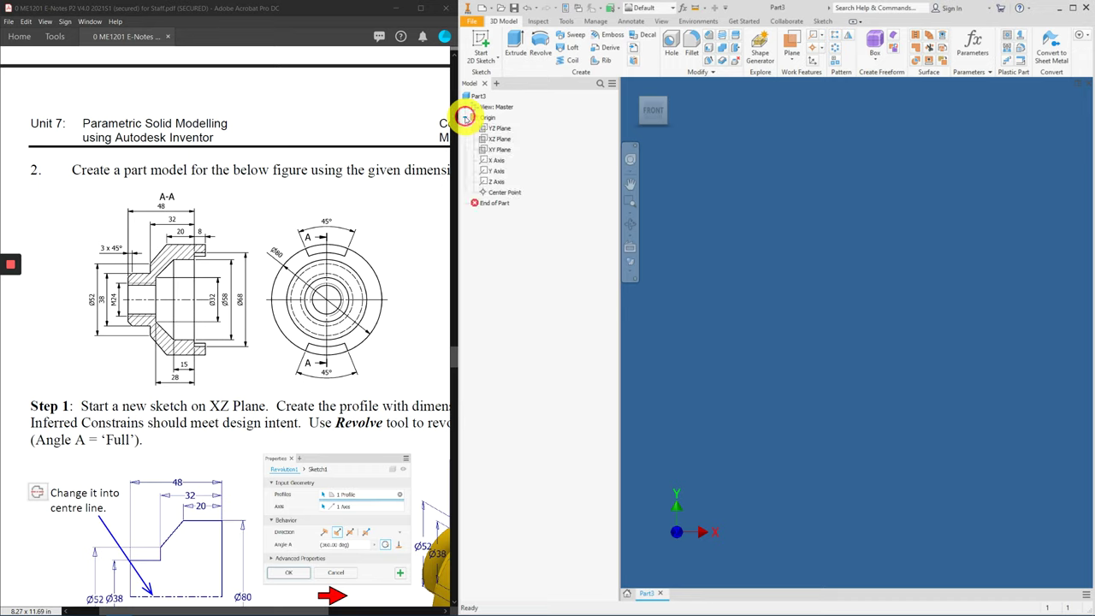
{"action": "left_click", "coordinate": [483, 129]}
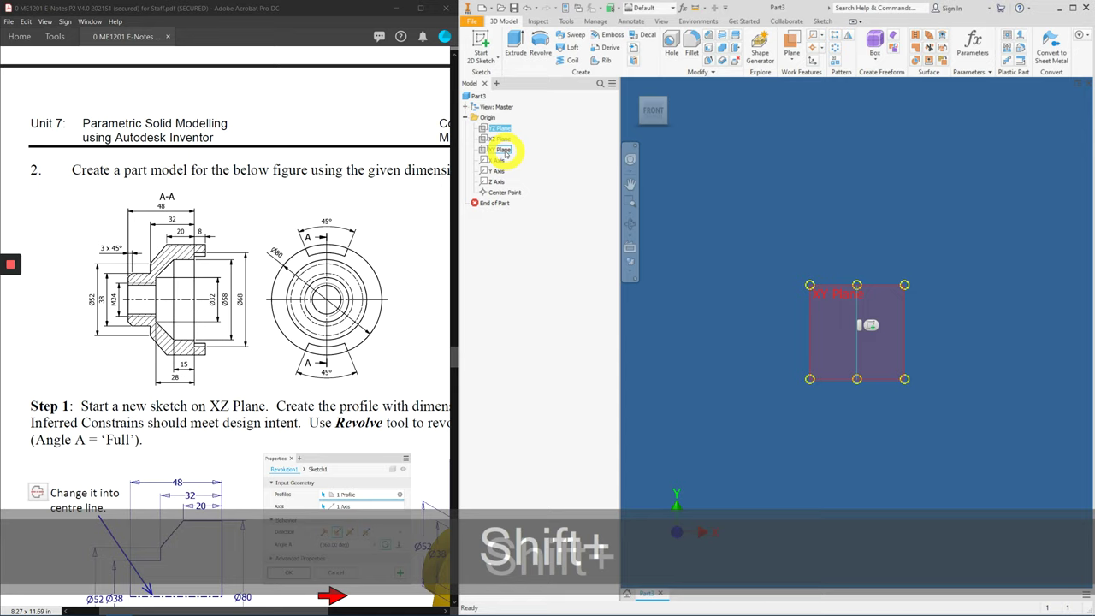
{"action": "left_click", "coordinate": [505, 150], "text": "shift"}
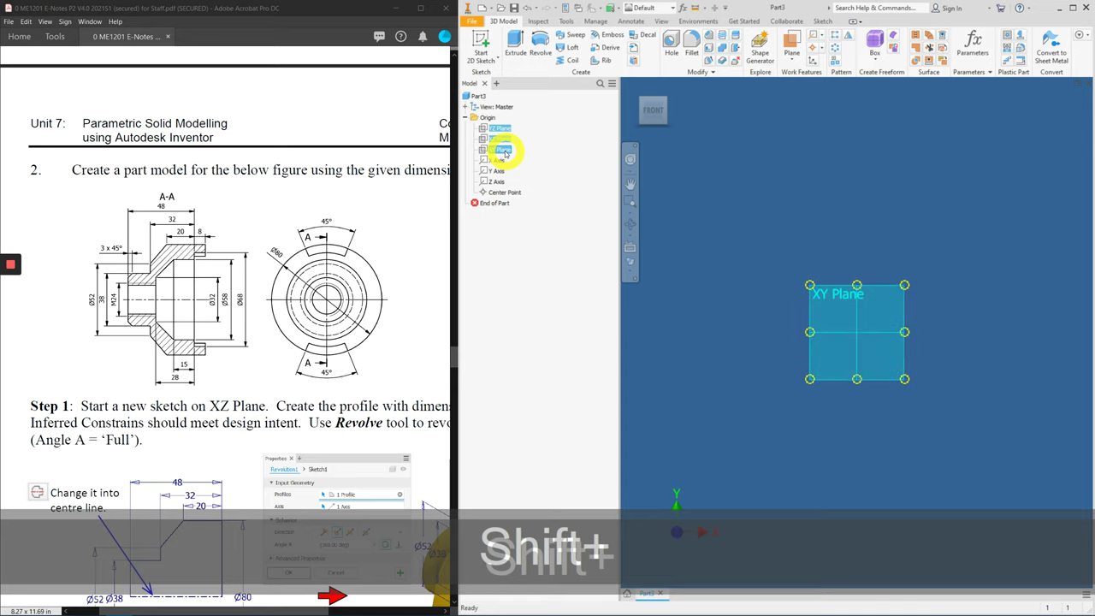
{"action": "left_click", "coordinate": [503, 160], "text": "shift"}
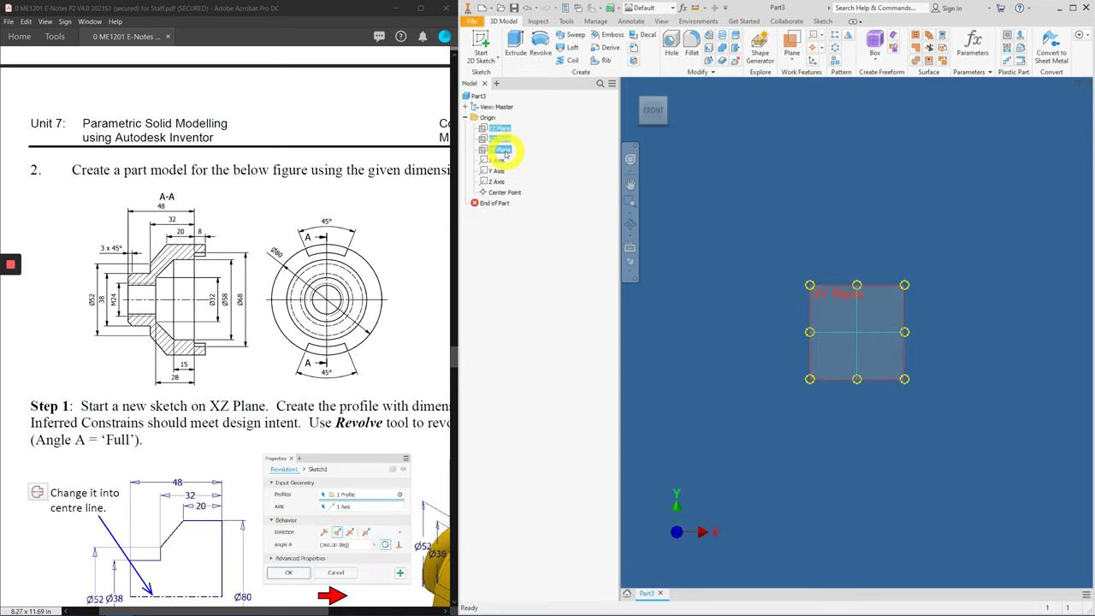
{"action": "right_click", "coordinate": [505, 153]}
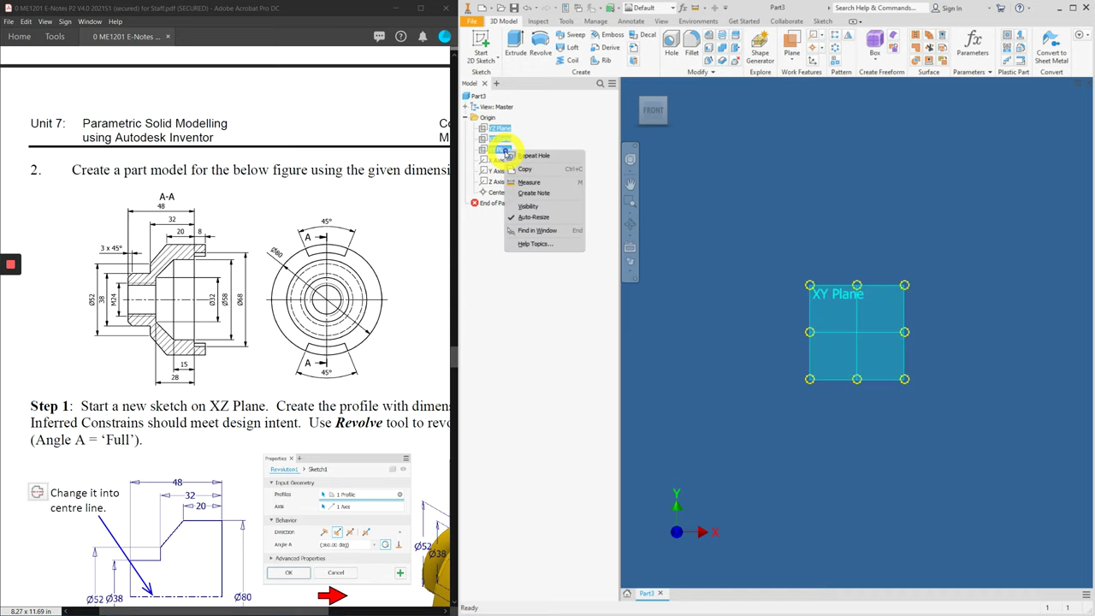
{"action": "left_click", "coordinate": [541, 209]}
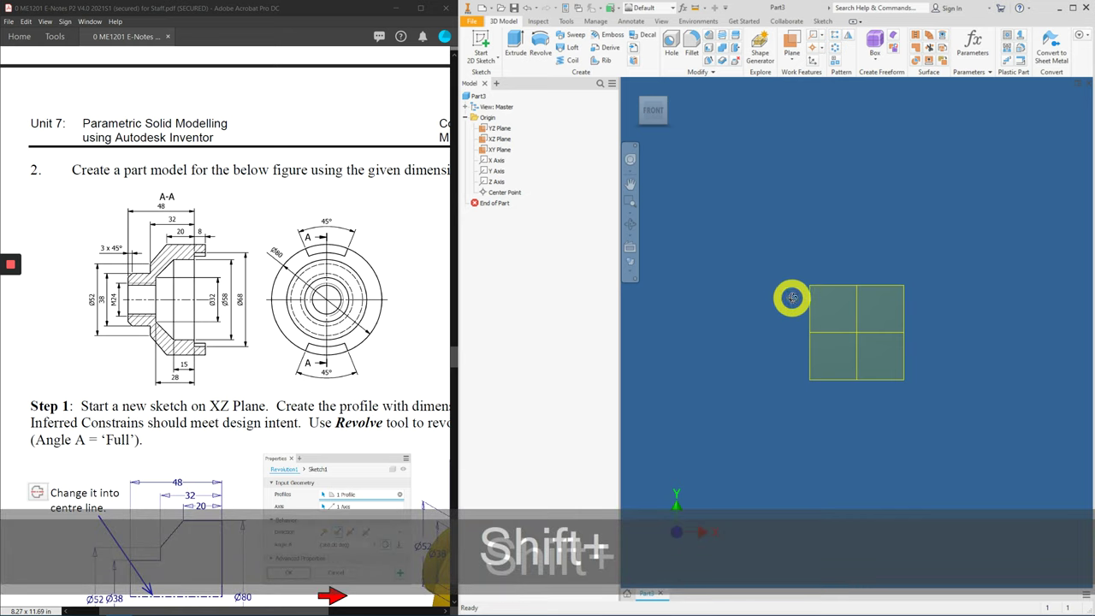
Step: Start a new sketch, Sketch1, on the XY Plane
{"action": "mouse_move", "coordinate": [795, 298]}
{"action": "middle_mouse_down", "text": "shift"}
{"action": "mouse_move", "coordinate": [747, 308]}
{"action": "mouse_move", "coordinate": [753, 316]}
{"action": "mouse_move", "coordinate": [726, 311]}
{"action": "mouse_move", "coordinate": [807, 315]}
{"action": "middle_mouse_up", "text": "shift"}
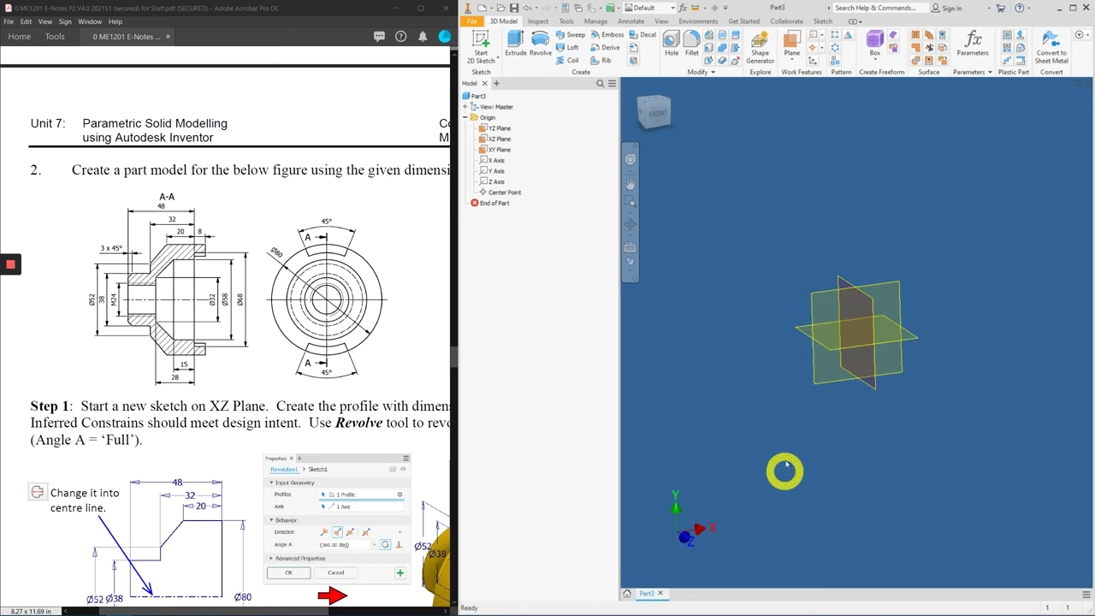
{"action": "left_click", "coordinate": [816, 302]}
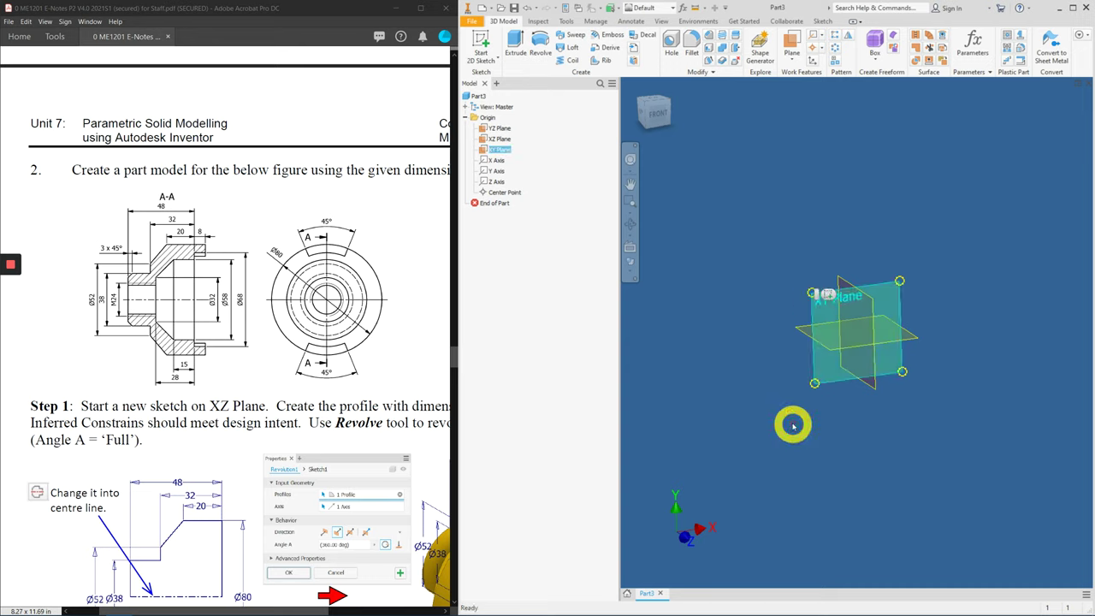
{"action": "left_click", "coordinate": [829, 295]}
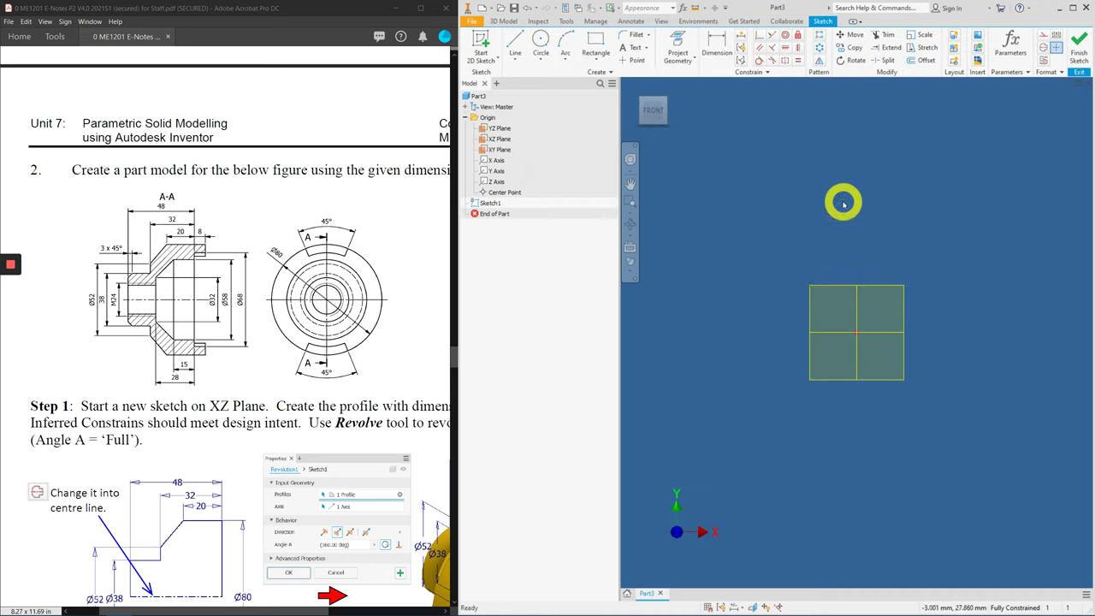
Step: Begin a line profile at the sketch origin with a vertical edge and a short horizontal step
{"action": "scroll", "coordinate": [844, 227], "scroll_direction": "down", "scroll_amount": 2}
{"action": "scroll", "coordinate": [844, 231], "scroll_direction": "up", "scroll_amount": 5}
{"action": "middle_click_drag", "start_coordinate": [840, 219], "coordinate": [819, 156]}
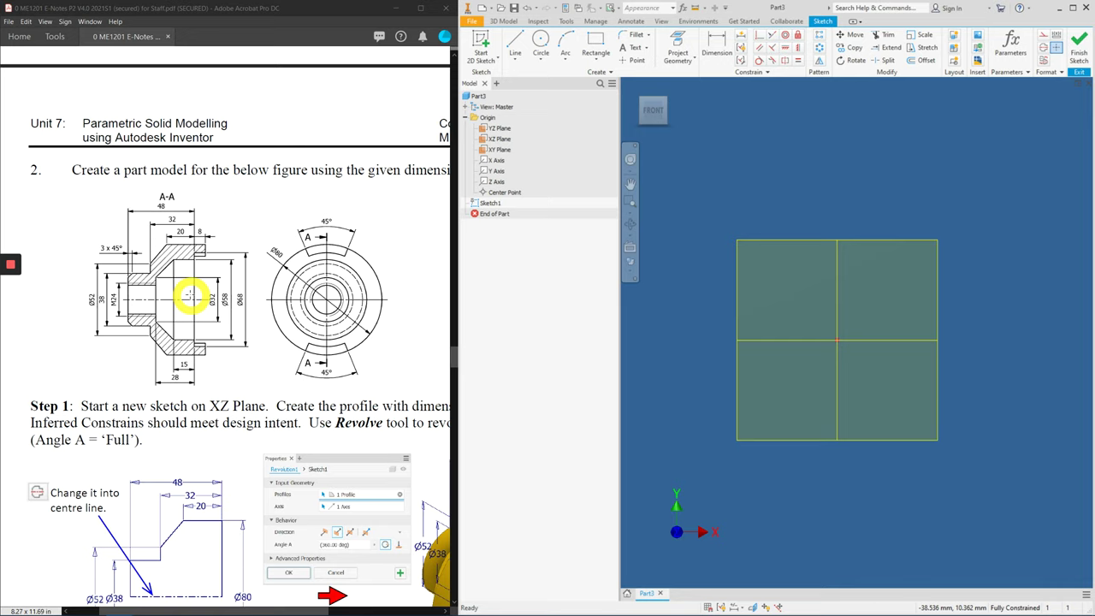
{"action": "left_click", "coordinate": [516, 43]}
{"action": "middle_click_drag", "start_coordinate": [844, 240], "coordinate": [748, 264]}
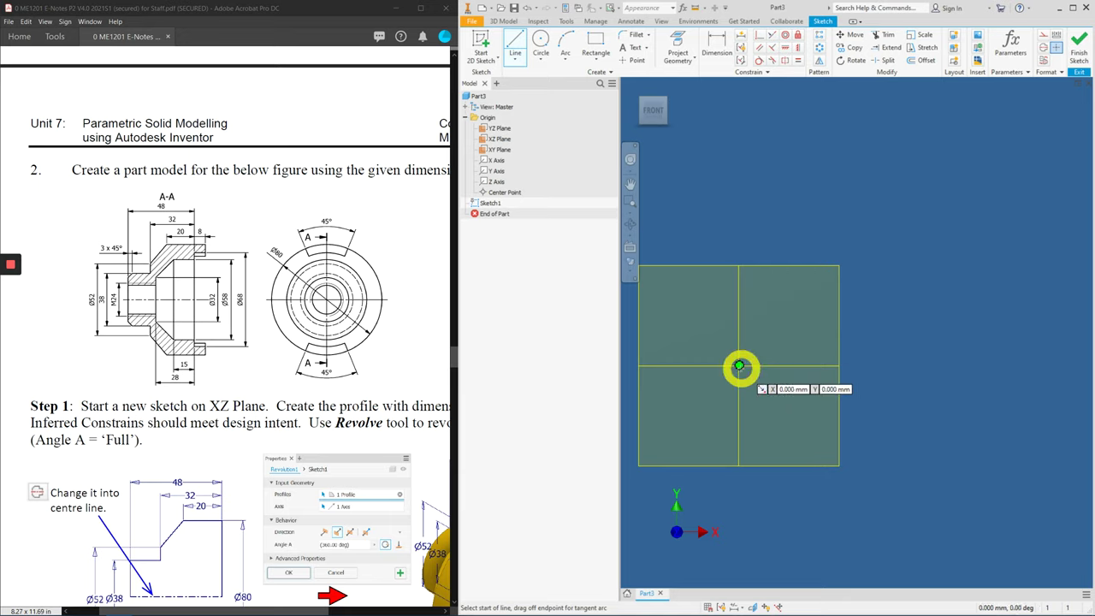
{"action": "left_click", "coordinate": [739, 366]}
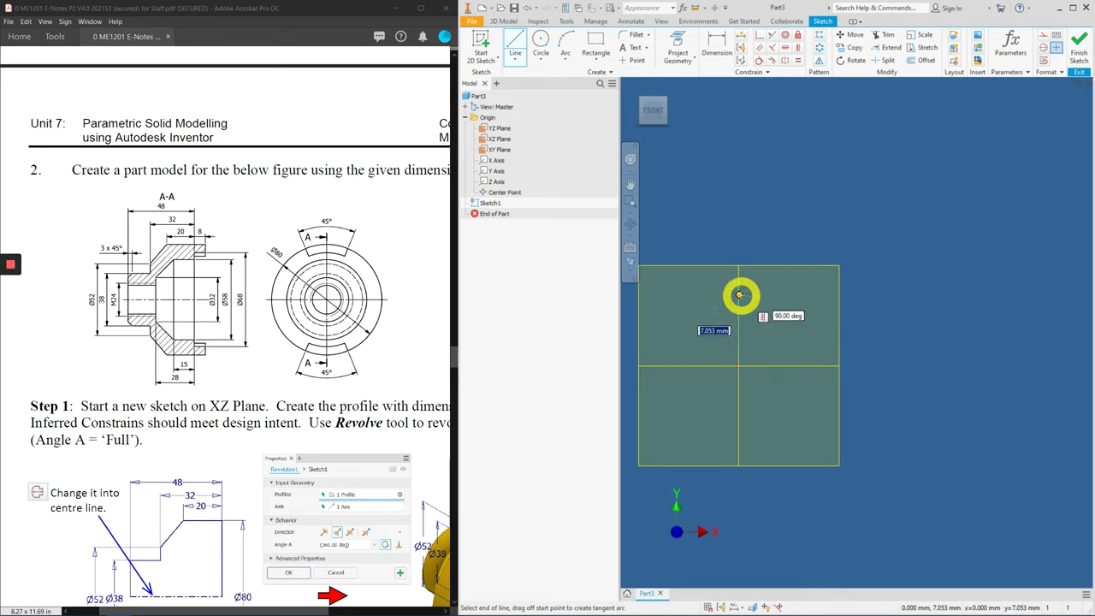
{"action": "left_click", "coordinate": [740, 295]}
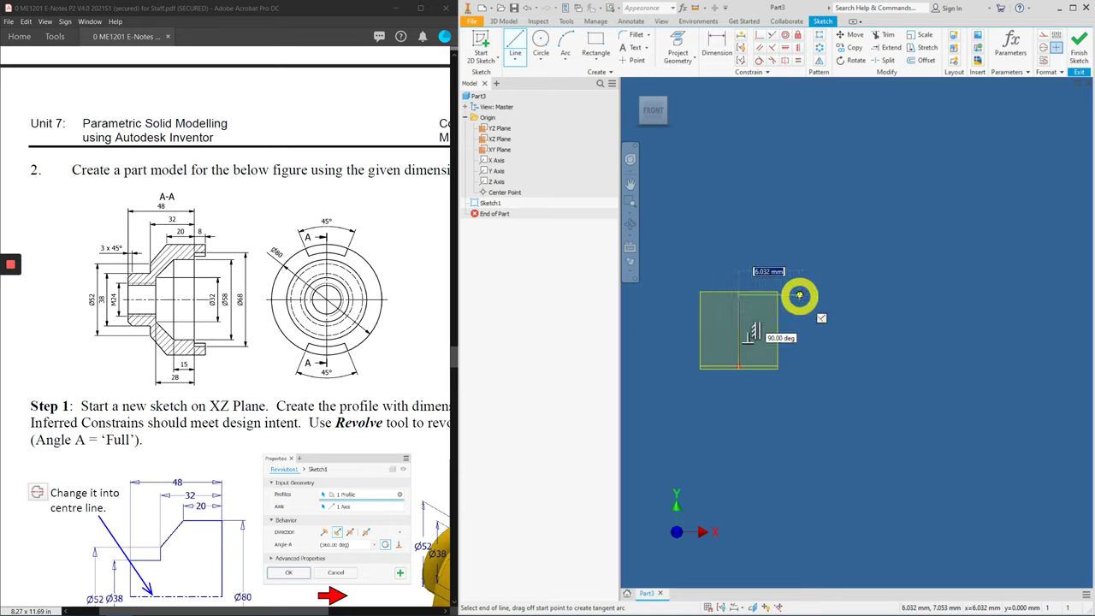
{"action": "left_click", "coordinate": [799, 296]}
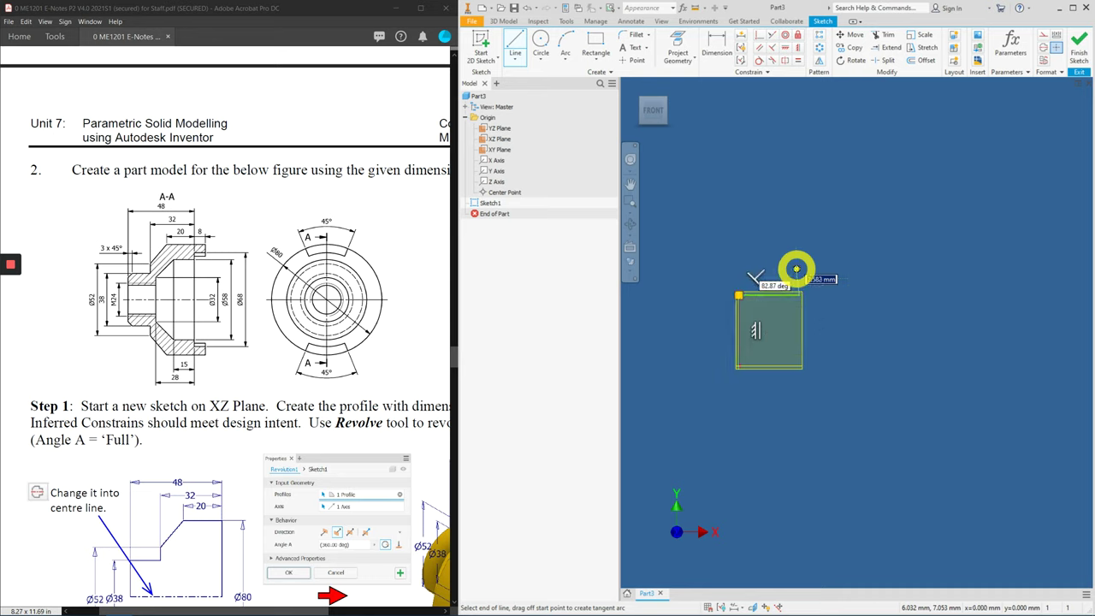
Step: Complete the closed outline with a step, sloped edge, top and right edges back to the origin
{"action": "left_click", "coordinate": [798, 257]}
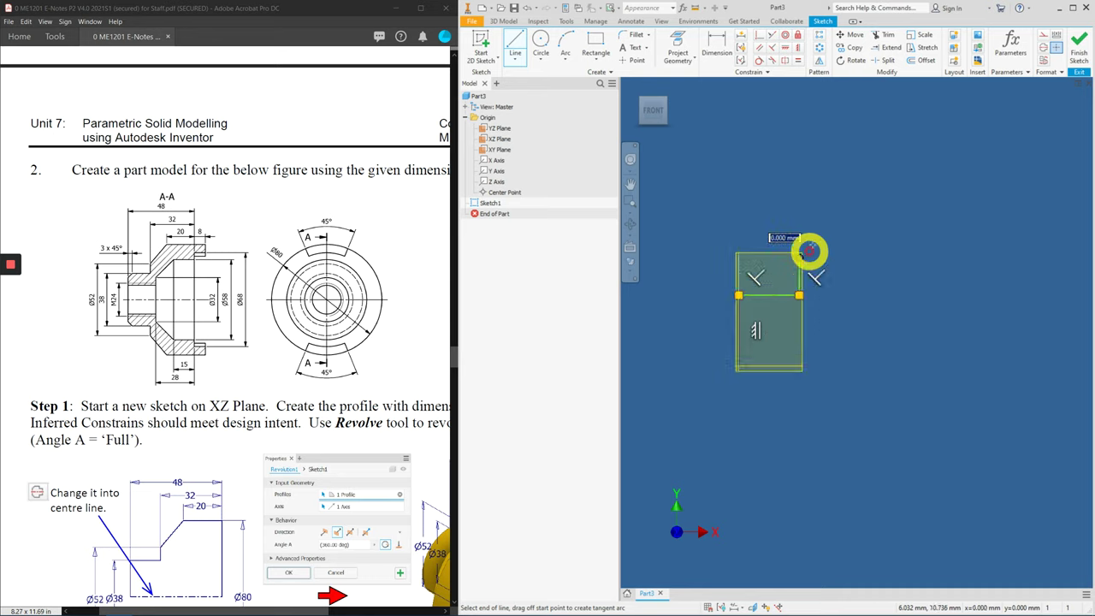
{"action": "left_click", "coordinate": [856, 198]}
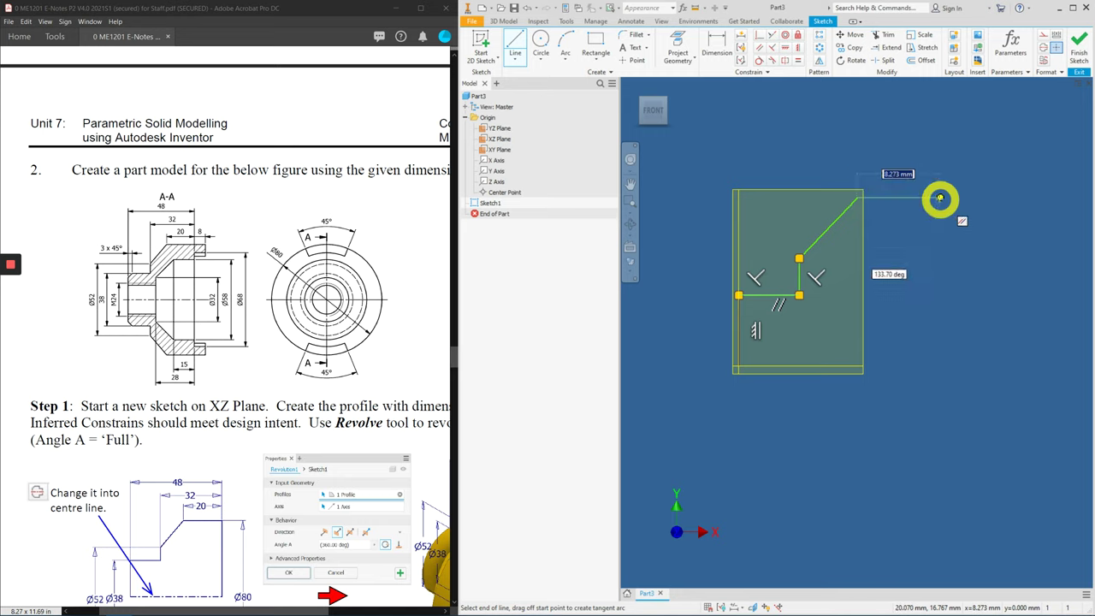
{"action": "left_click", "coordinate": [940, 199]}
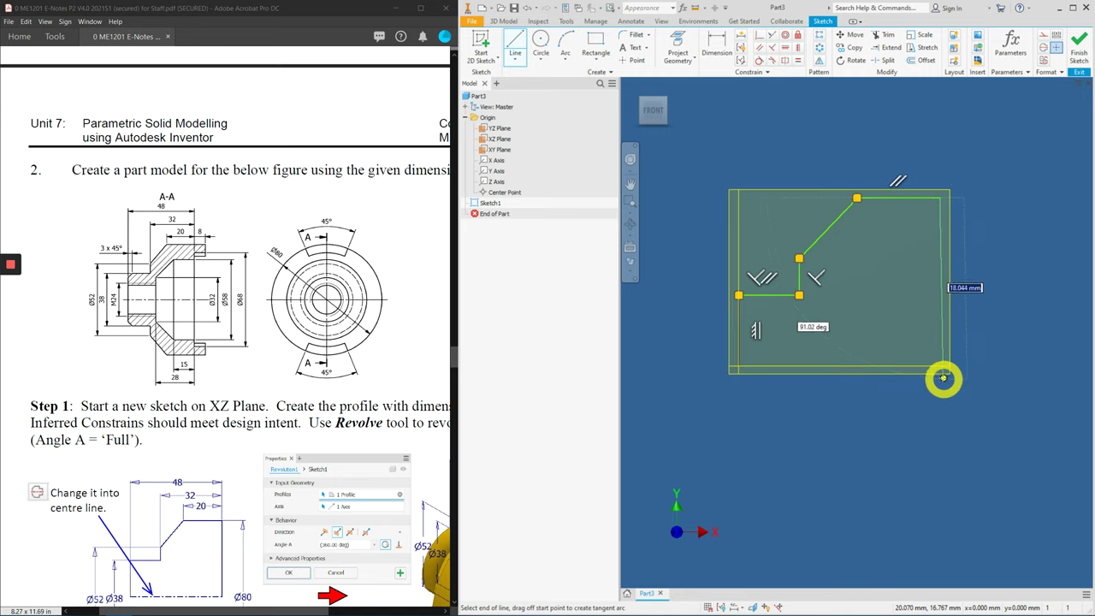
{"action": "left_click", "coordinate": [939, 365]}
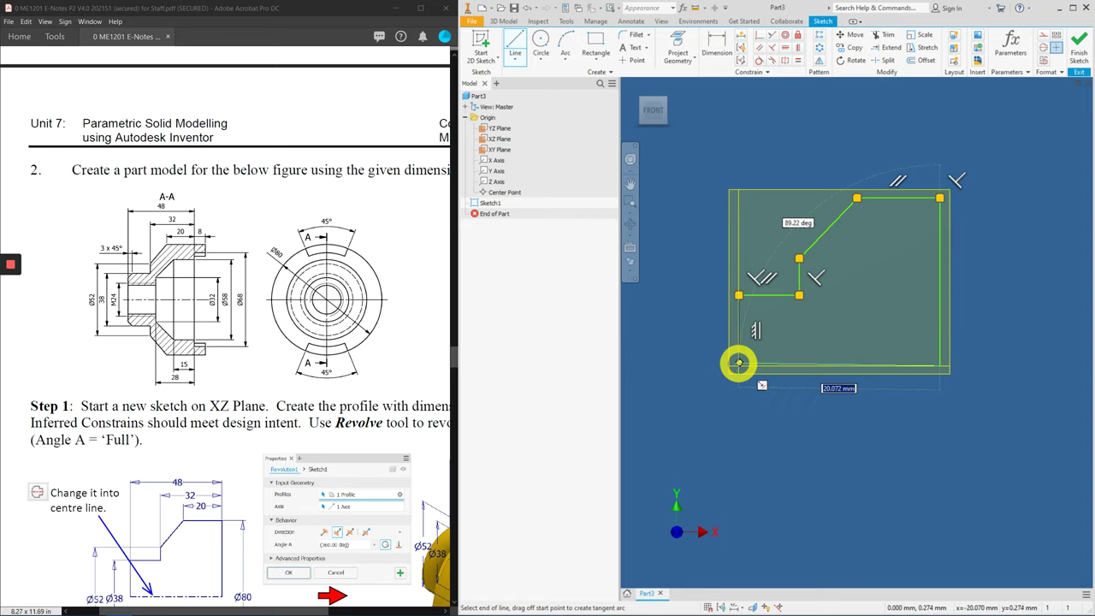
{"action": "left_click", "coordinate": [739, 366]}
{"action": "key", "text": "Escape"}
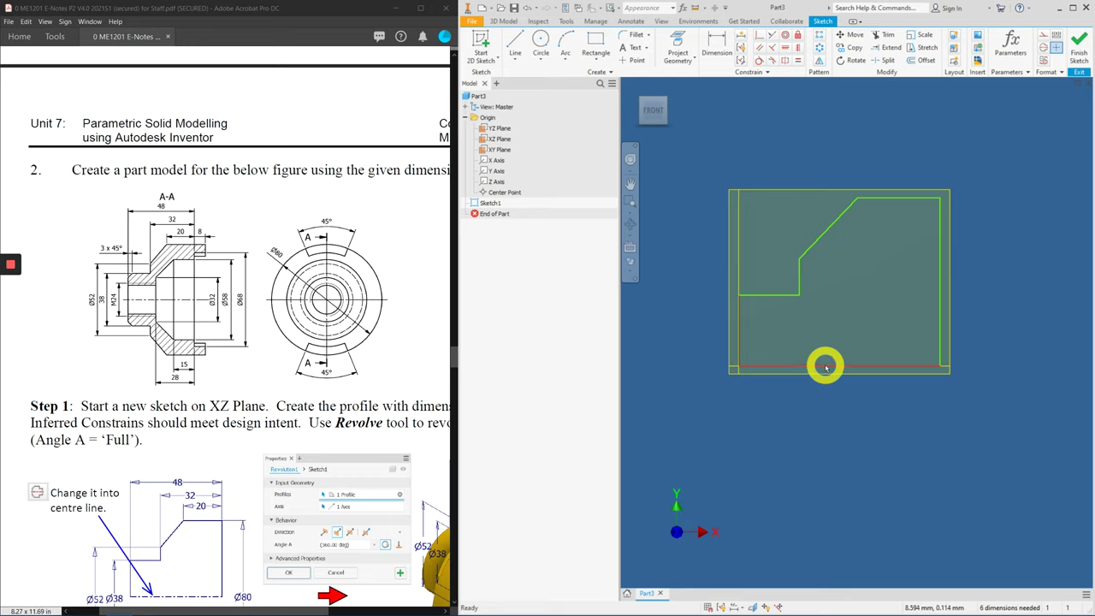
Step: Convert the profile's bottom edge into a centerline for the revolve axis
{"action": "left_click", "coordinate": [826, 367]}
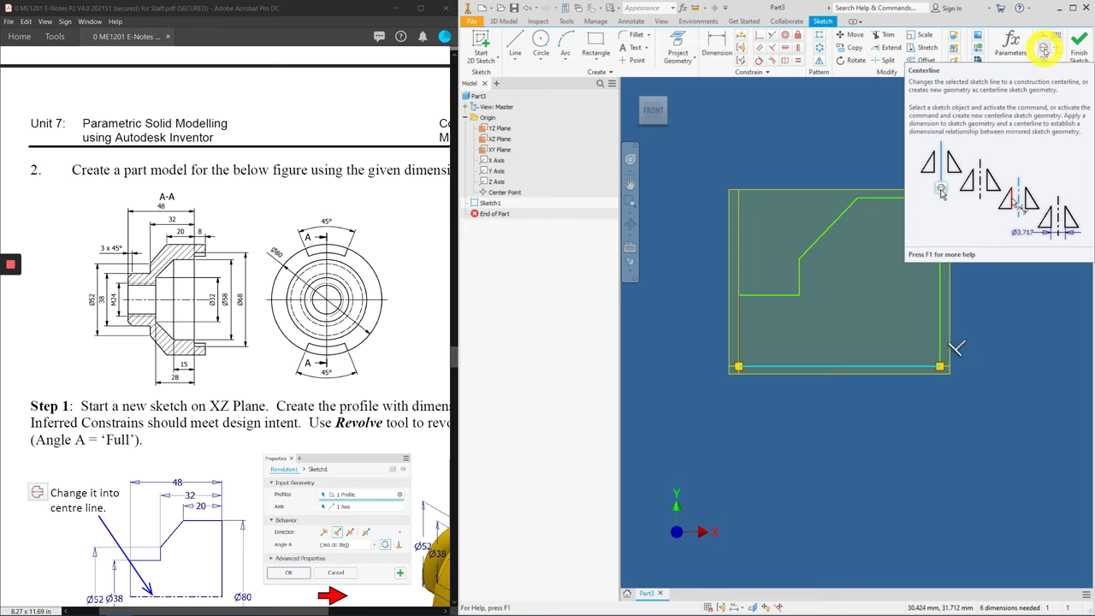
{"action": "left_click", "coordinate": [1045, 51]}
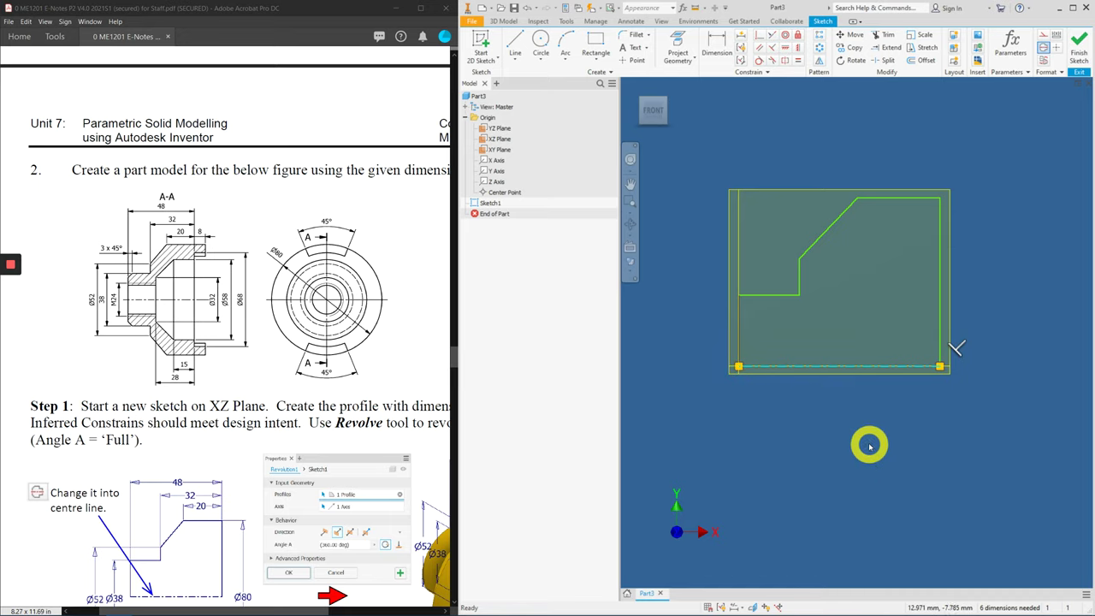
{"action": "left_click", "coordinate": [906, 444]}
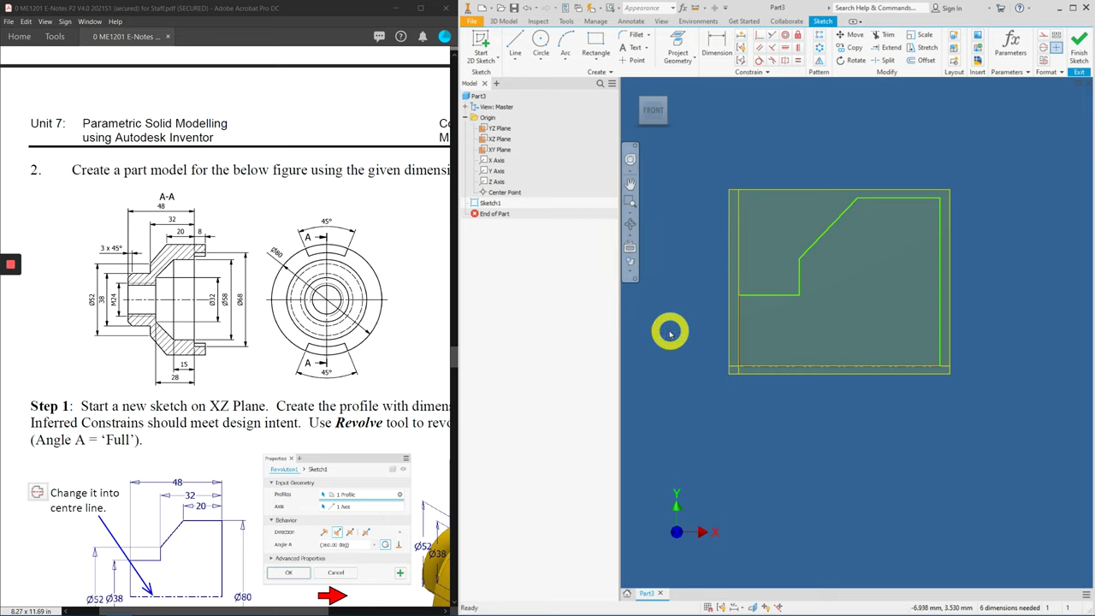
Step: Dimension the top edge of the profile as 20 mm
{"action": "left_click", "coordinate": [716, 43]}
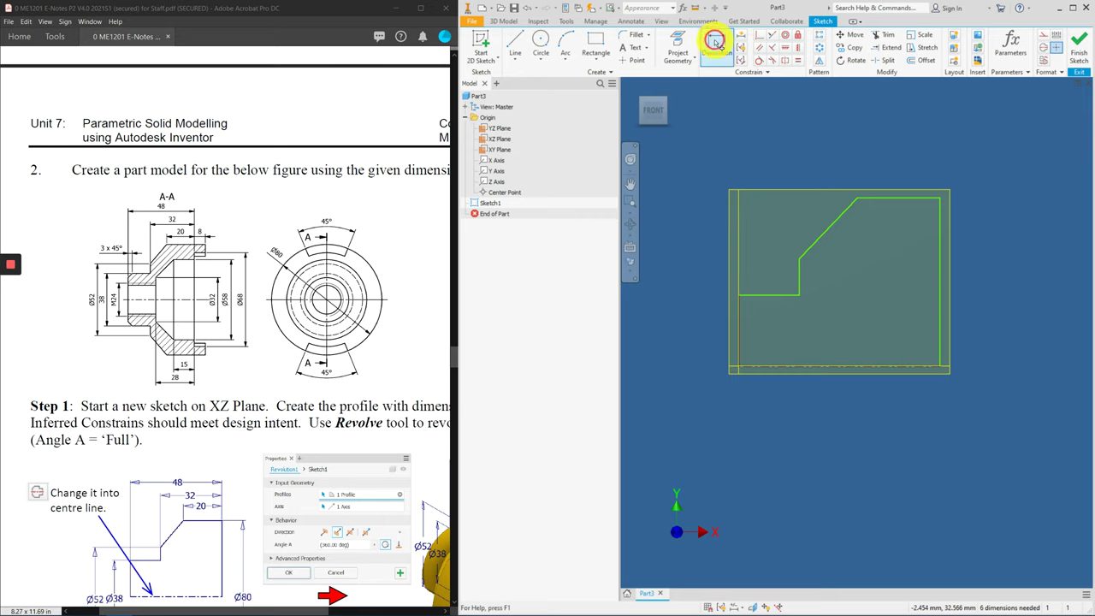
{"action": "left_click", "coordinate": [891, 201]}
{"action": "left_click", "coordinate": [892, 128]}
{"action": "type", "text": "20"}
{"action": "key", "text": "Return"}
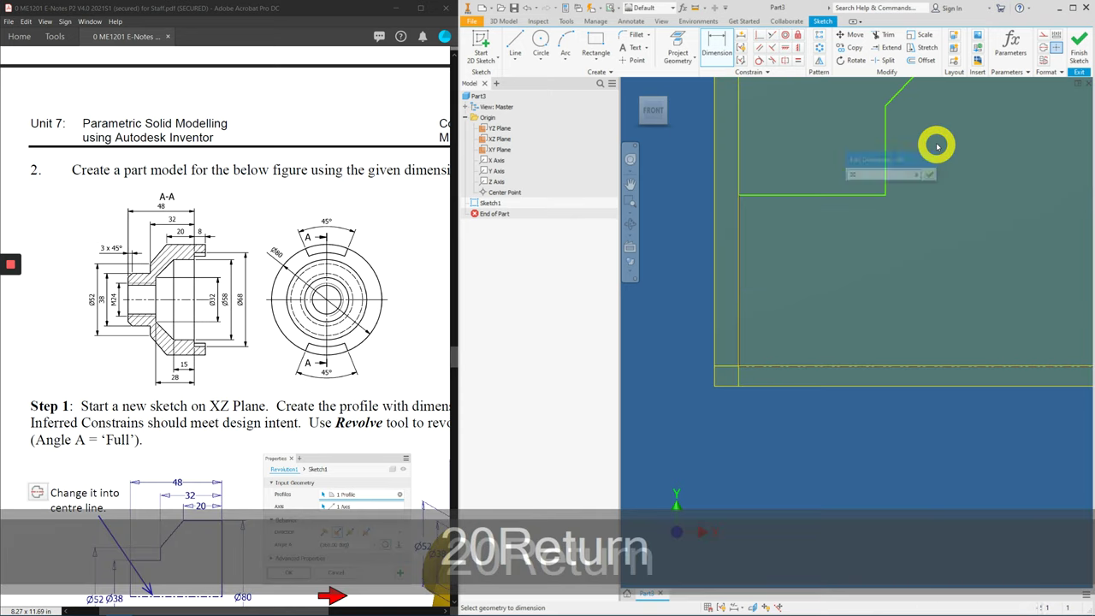
{"action": "scroll", "coordinate": [913, 274], "scroll_direction": "down", "scroll_amount": 5}
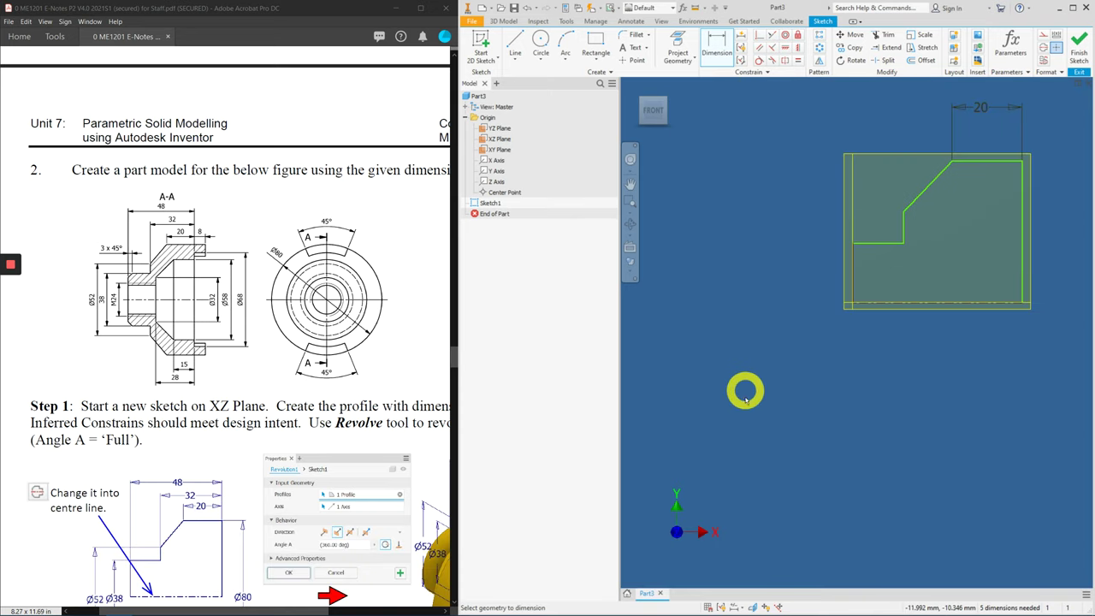
{"action": "scroll", "coordinate": [932, 248], "scroll_direction": "down", "scroll_amount": 2}
{"action": "scroll", "coordinate": [817, 340], "scroll_direction": "up", "scroll_amount": 3}
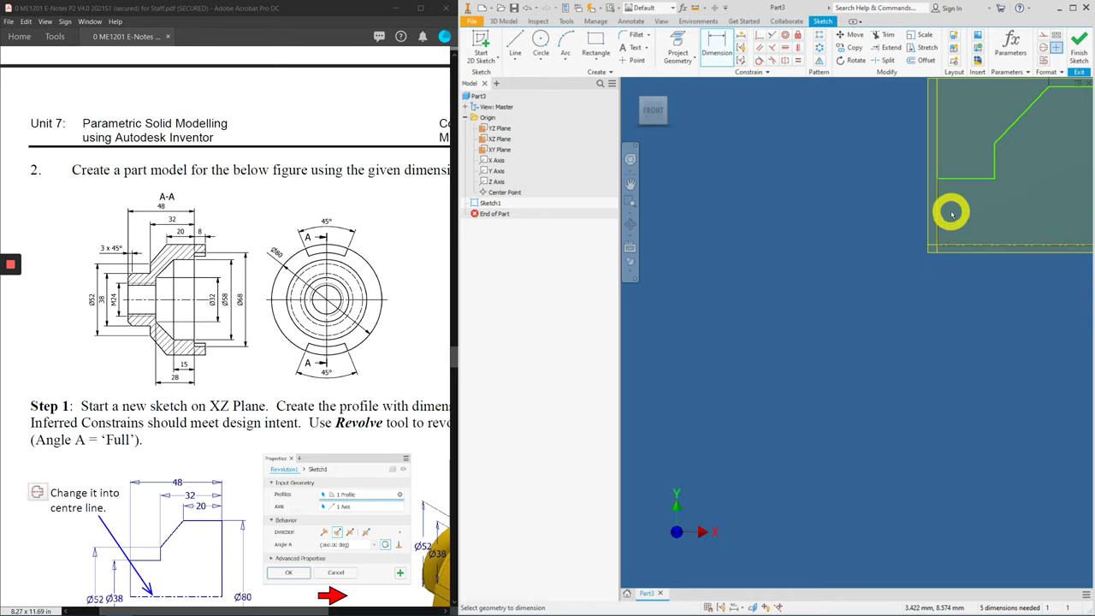
{"action": "scroll", "coordinate": [855, 342], "scroll_direction": "down", "scroll_amount": 2}
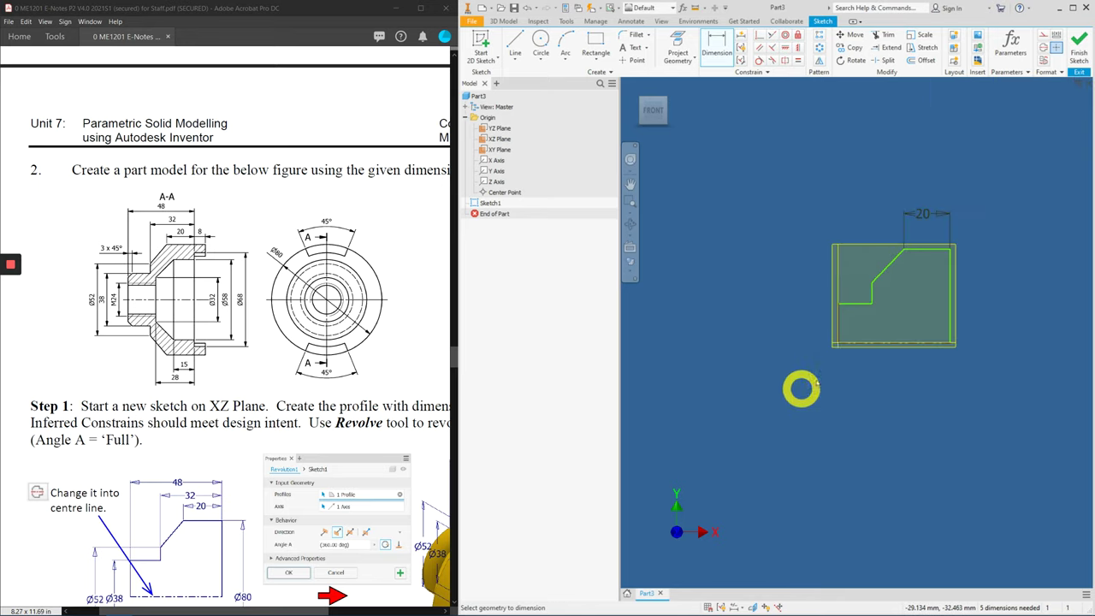
{"action": "scroll", "coordinate": [906, 283], "scroll_direction": "down", "scroll_amount": 2}
{"action": "left_click", "coordinate": [933, 247]}
{"action": "scroll", "coordinate": [938, 258], "scroll_direction": "up", "scroll_amount": 5}
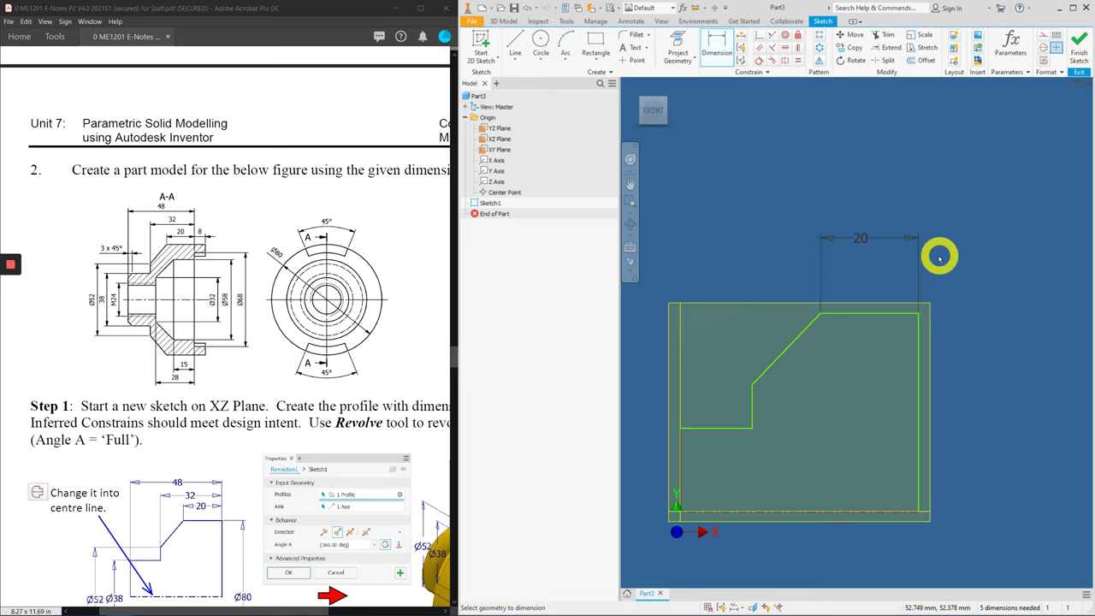
Step: Dimension the step-to-right-edge distance as 32 mm
{"action": "left_click", "coordinate": [749, 402]}
{"action": "left_click", "coordinate": [916, 356]}
{"action": "left_click", "coordinate": [861, 191]}
{"action": "type", "text": "32"}
{"action": "key", "text": "Return"}
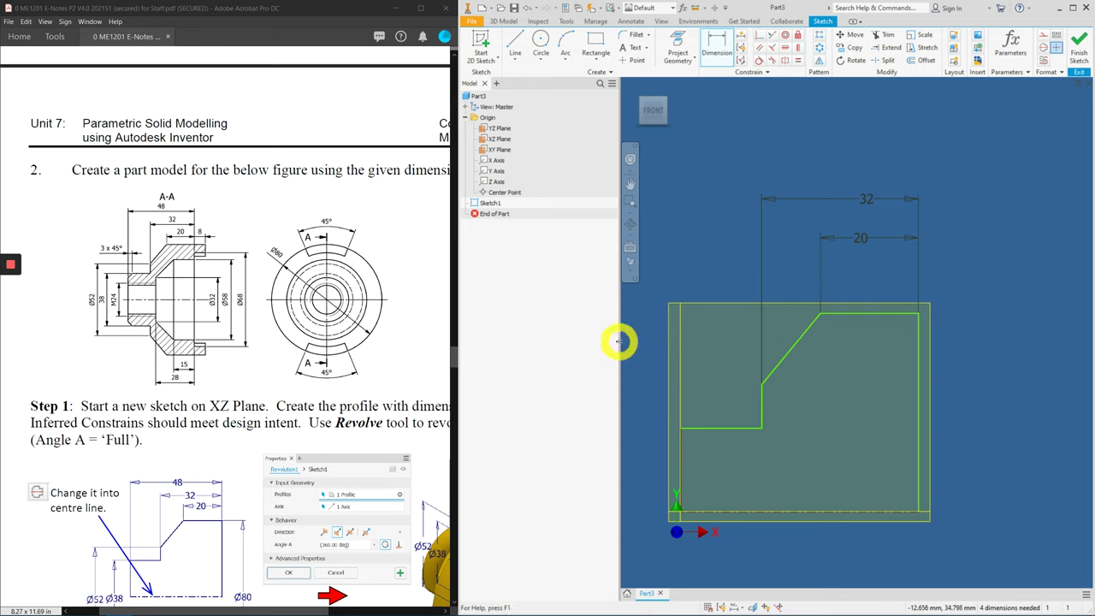
Step: Dimension the overall width as 48 mm and pick the top and bottom lines for a diameter
{"action": "left_click", "coordinate": [680, 436]}
{"action": "left_click", "coordinate": [922, 376]}
{"action": "left_click", "coordinate": [834, 189]}
{"action": "type", "text": "48"}
{"action": "key", "text": "Return"}
{"action": "scroll", "coordinate": [929, 310], "scroll_direction": "up", "scroll_amount": 3}
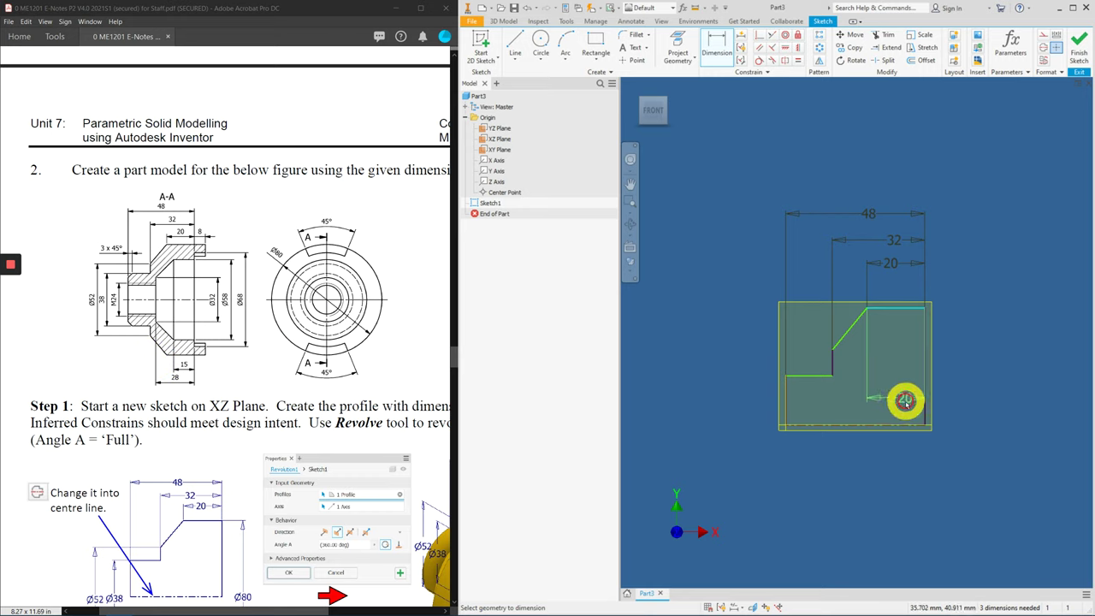
{"action": "left_click", "coordinate": [903, 307]}
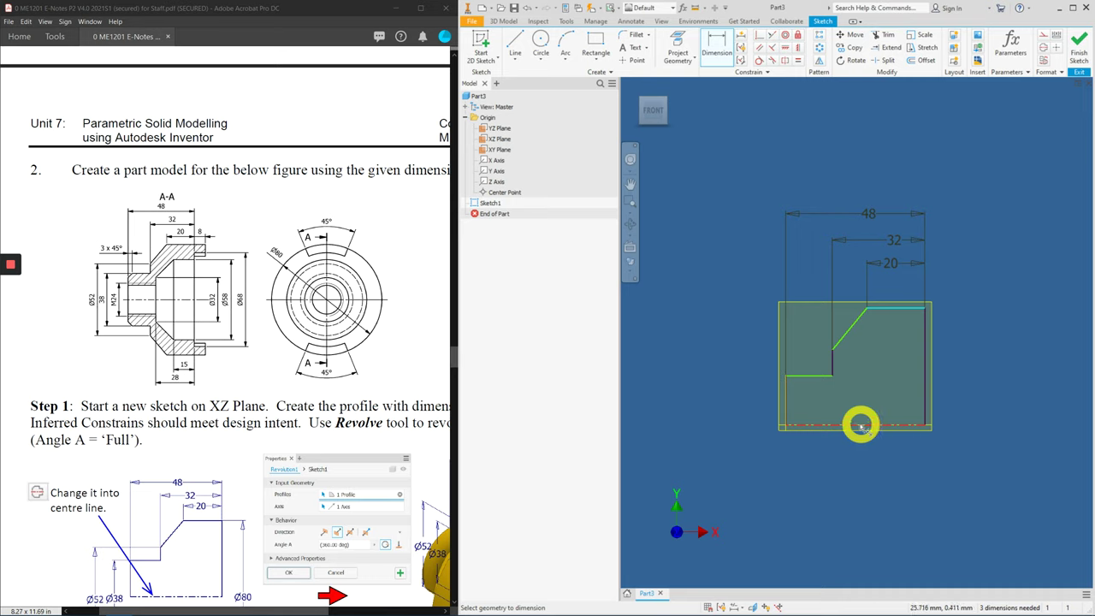
{"action": "left_click", "coordinate": [924, 425]}
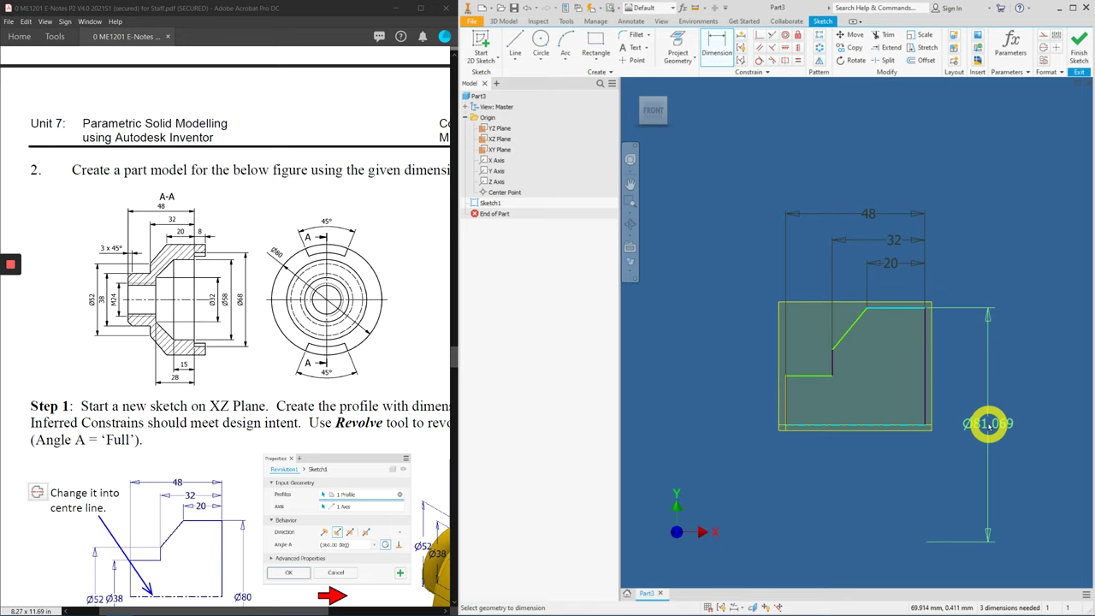
Step: Cancel the unwanted diameter dimension and retry picking the top and bottom lines
{"action": "key", "text": "Escape"}
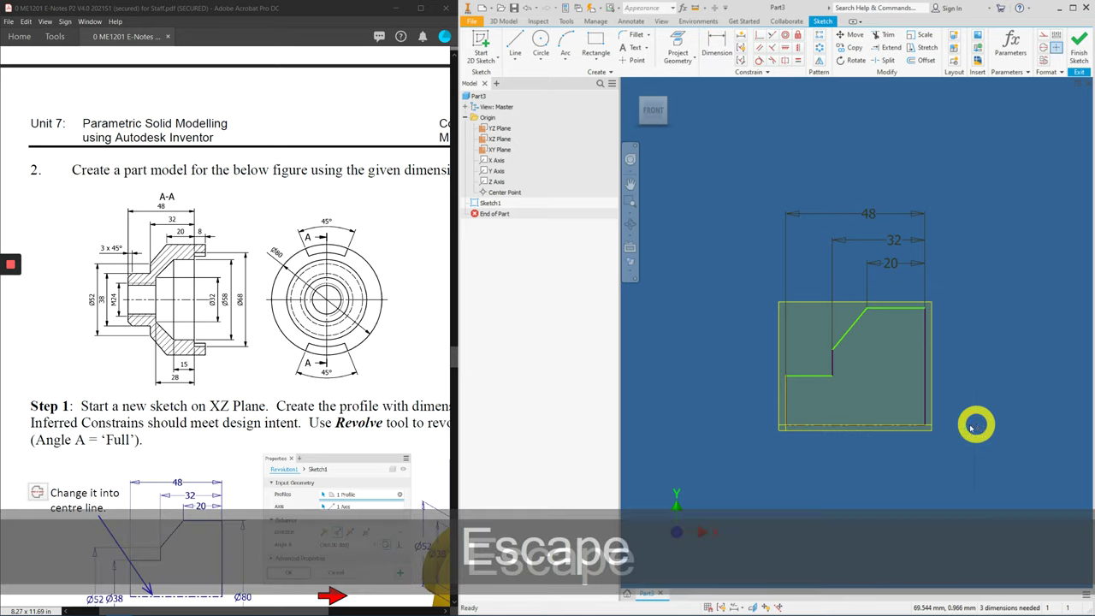
{"action": "left_click", "coordinate": [903, 426]}
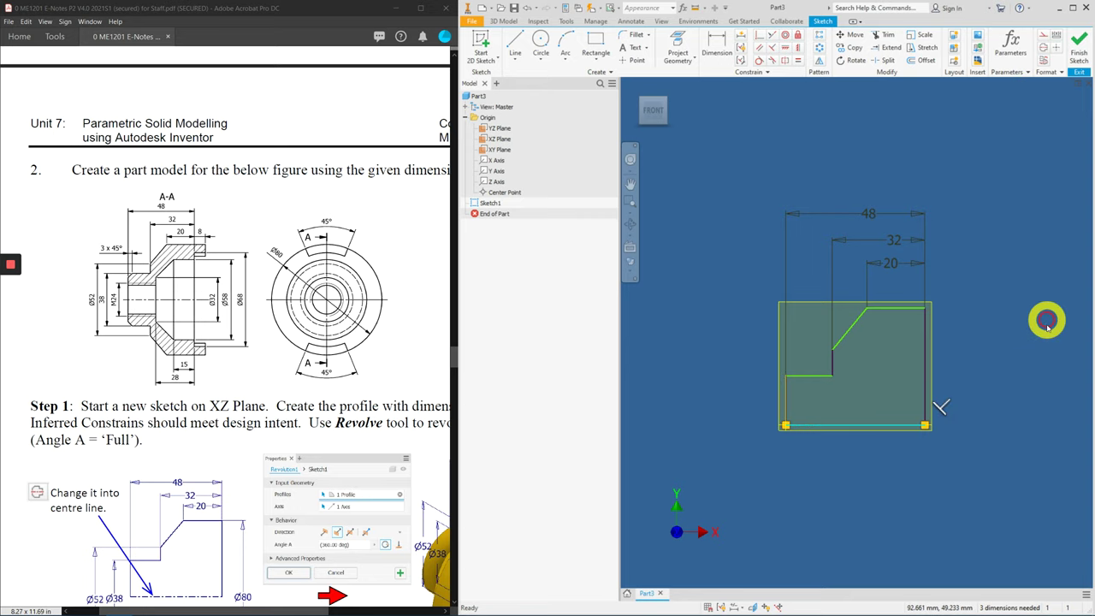
{"action": "key", "text": "Escape"}
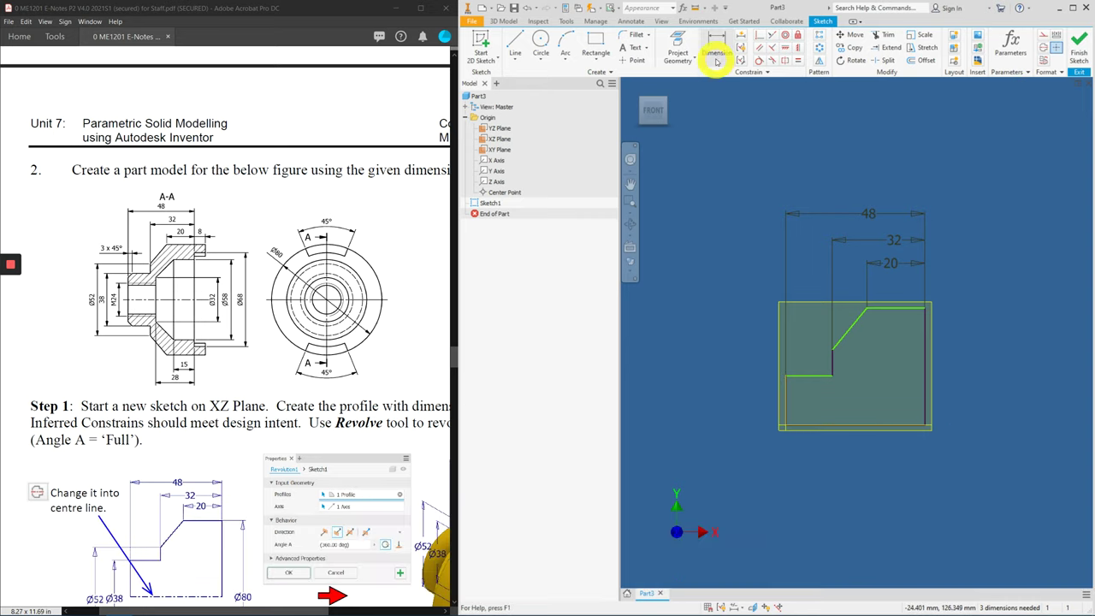
{"action": "left_click", "coordinate": [715, 57]}
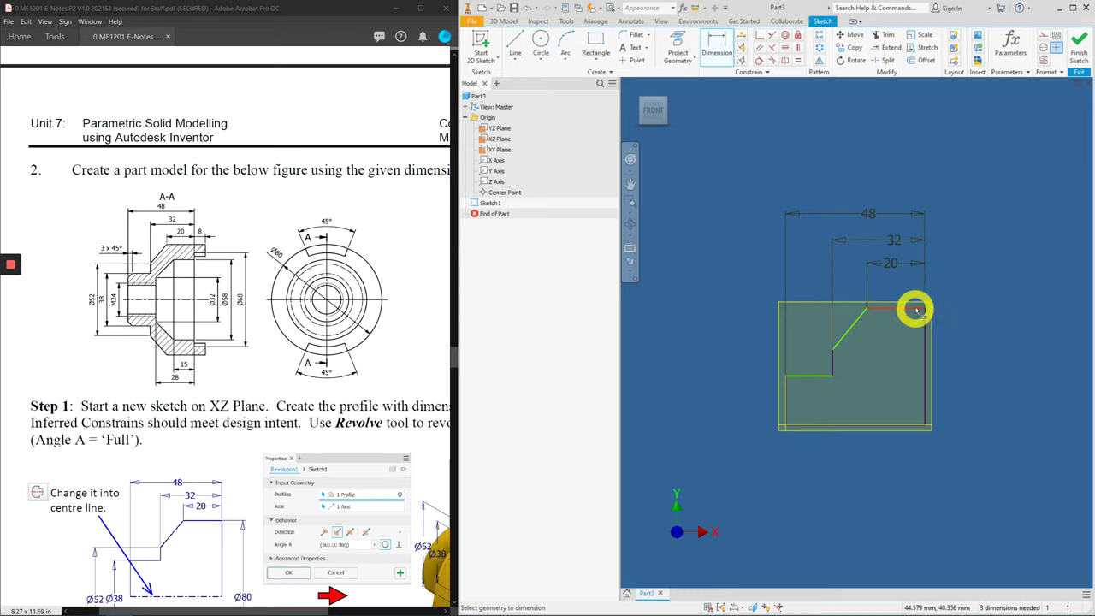
{"action": "left_click", "coordinate": [916, 309]}
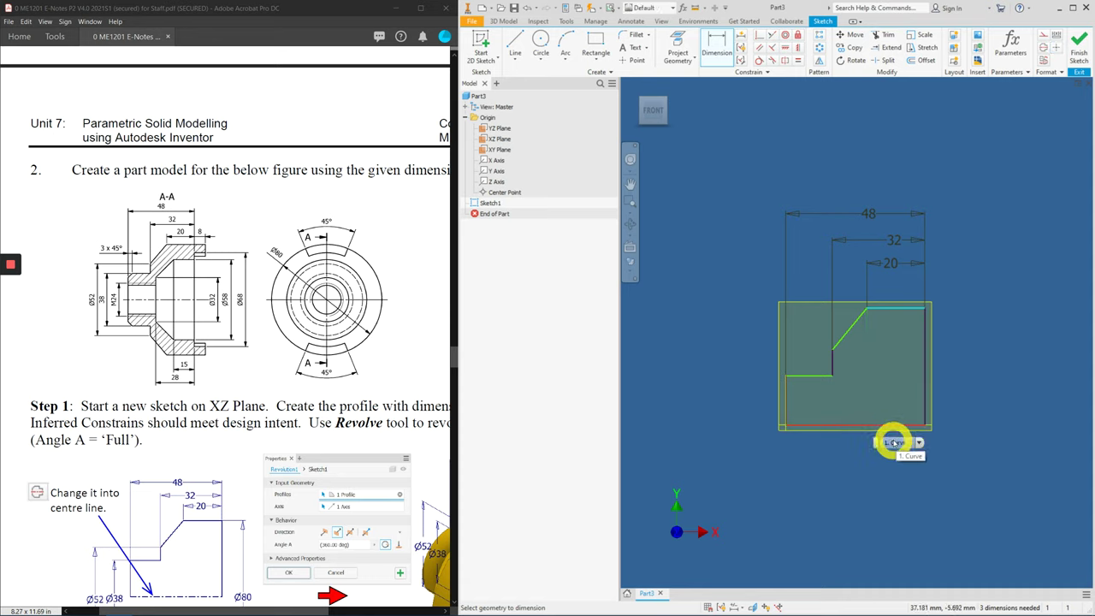
{"action": "left_click", "coordinate": [883, 426]}
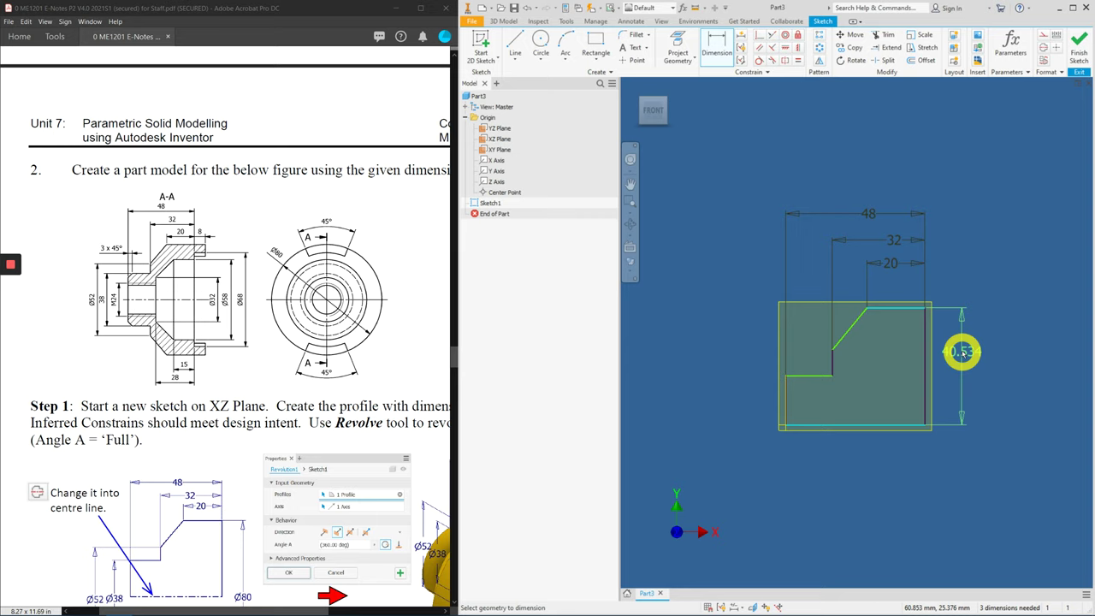
{"action": "key", "text": "Escape"}
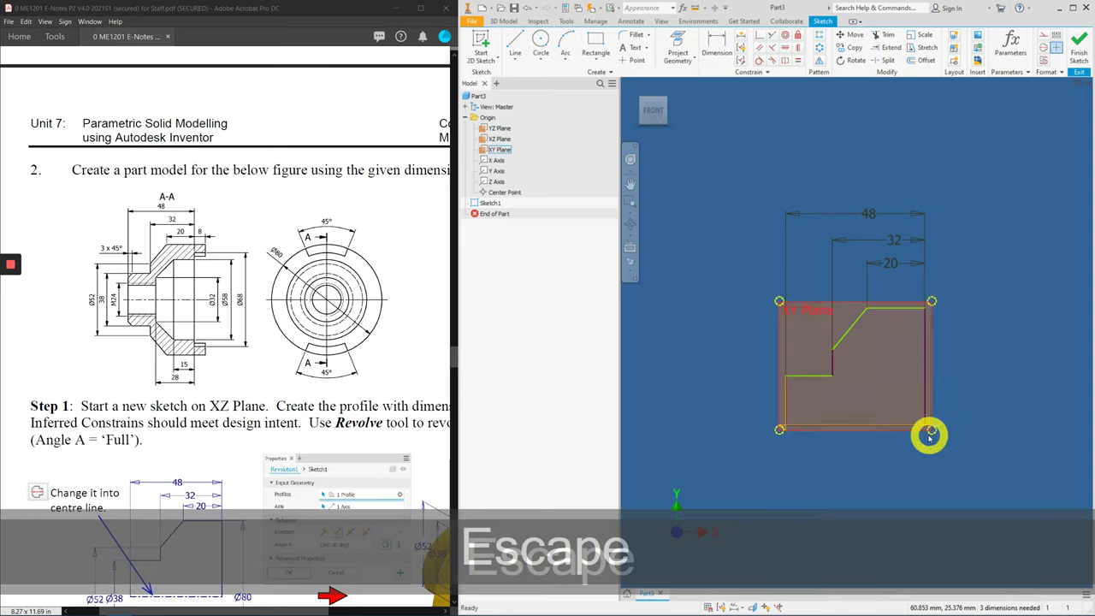
Step: Make the bottom line a centreline and dimension the outer diameter as Ø80
{"action": "left_click", "coordinate": [880, 427]}
{"action": "left_click", "coordinate": [1045, 50]}
{"action": "left_click", "coordinate": [717, 48]}
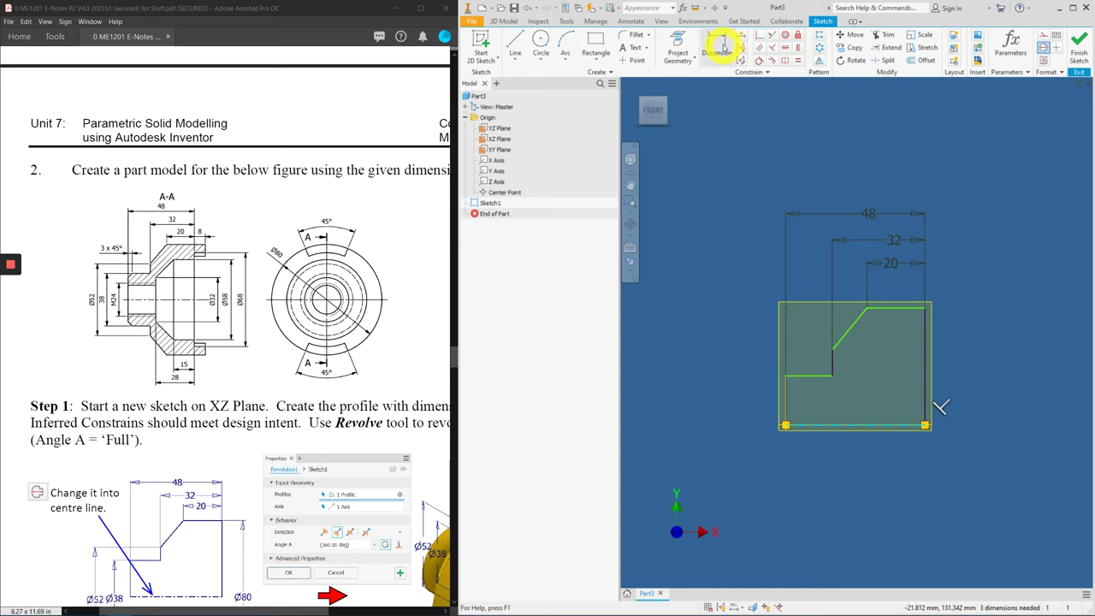
{"action": "left_click", "coordinate": [902, 313]}
{"action": "left_click", "coordinate": [880, 427]}
{"action": "left_click", "coordinate": [962, 398]}
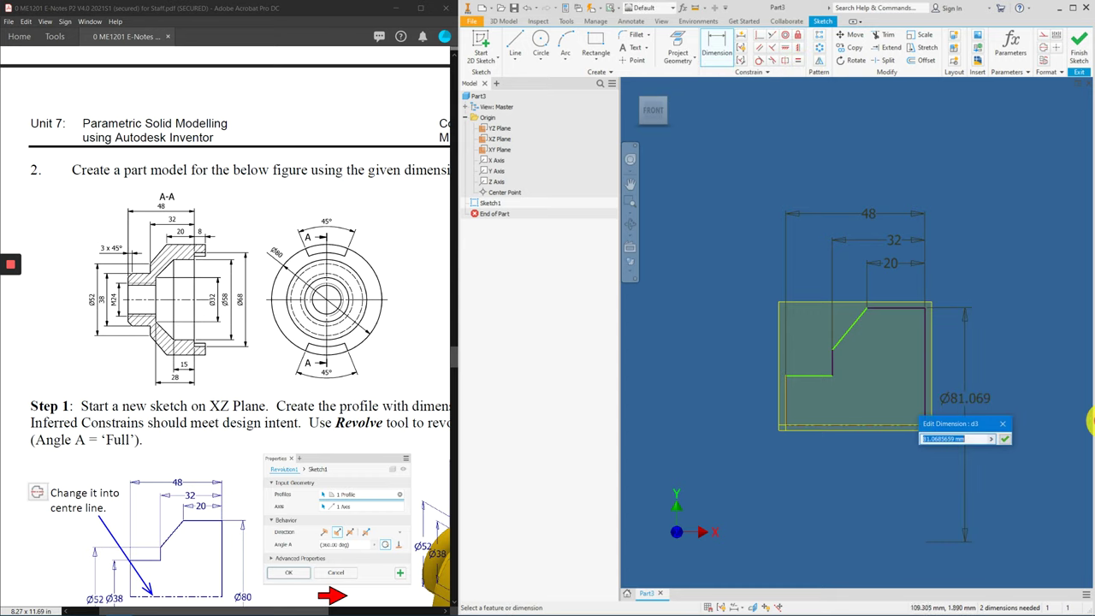
{"action": "type", "text": "80"}
{"action": "key", "text": "Return"}
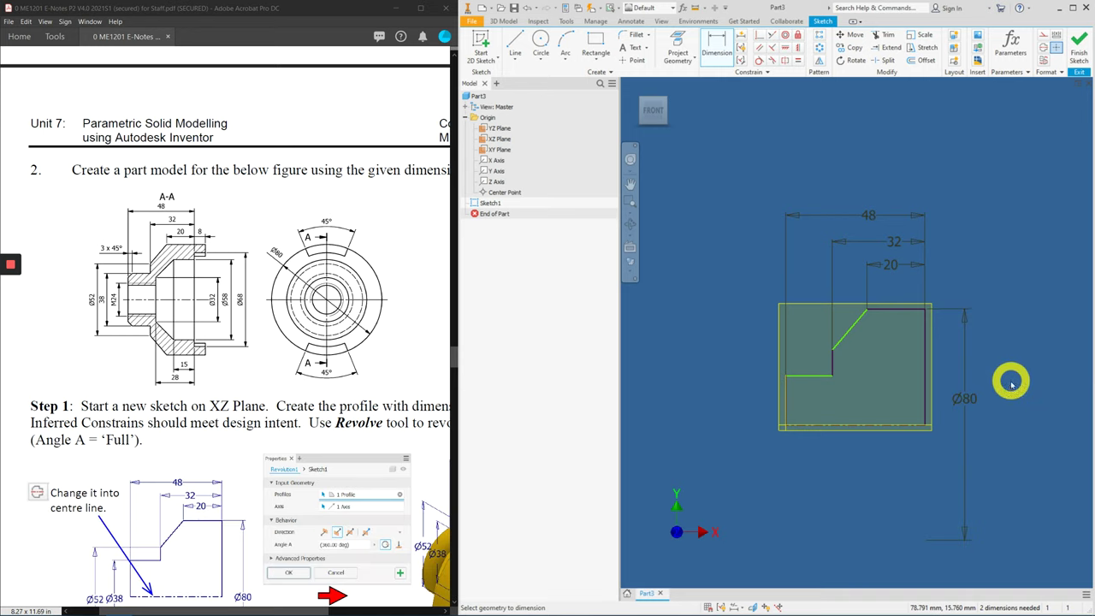
{"action": "middle_click_drag", "start_coordinate": [862, 347], "coordinate": [848, 281]}
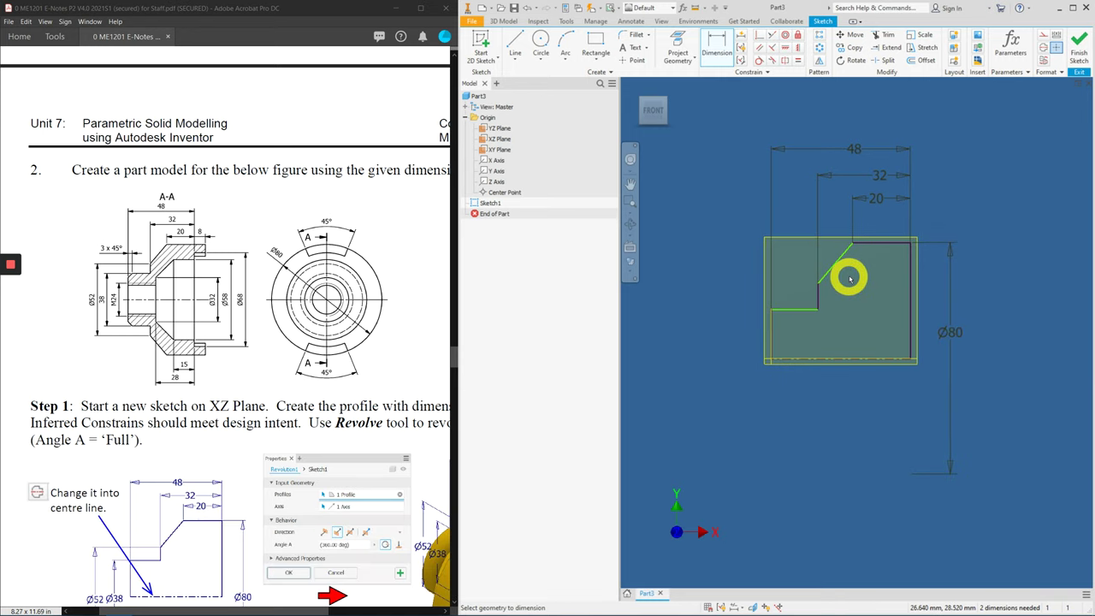
{"action": "left_click", "coordinate": [795, 311]}
Step: Dimension the two step lines to the centerline as Ø38 and Ø52
{"action": "left_click", "coordinate": [800, 359]}
{"action": "left_click", "coordinate": [716, 346]}
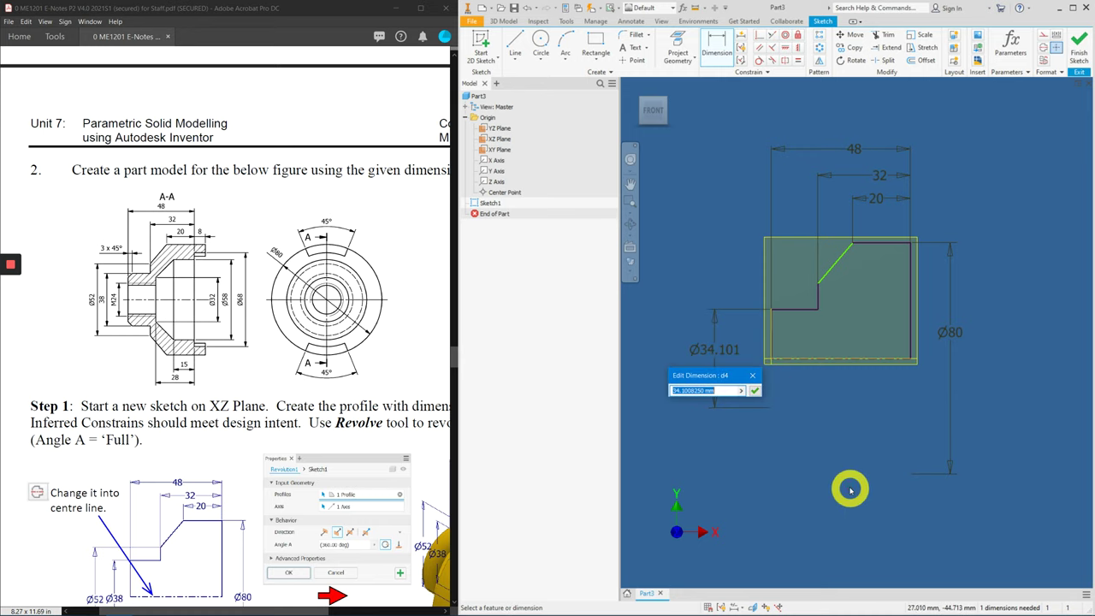
{"action": "type", "text": "38"}
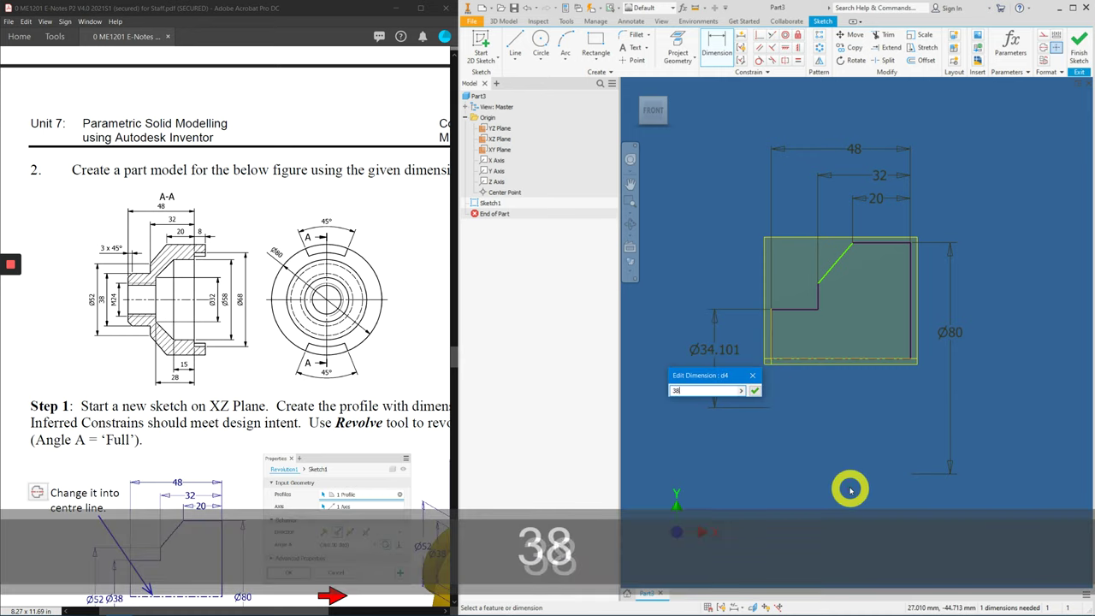
{"action": "key", "text": "Return"}
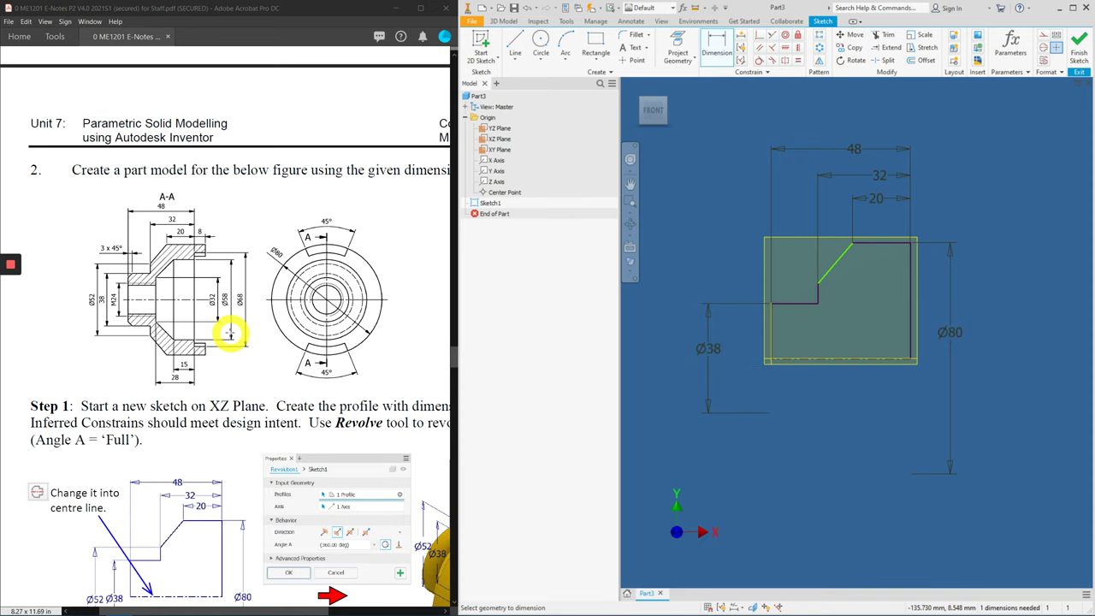
{"action": "left_click", "coordinate": [818, 293]}
{"action": "left_click", "coordinate": [807, 359]}
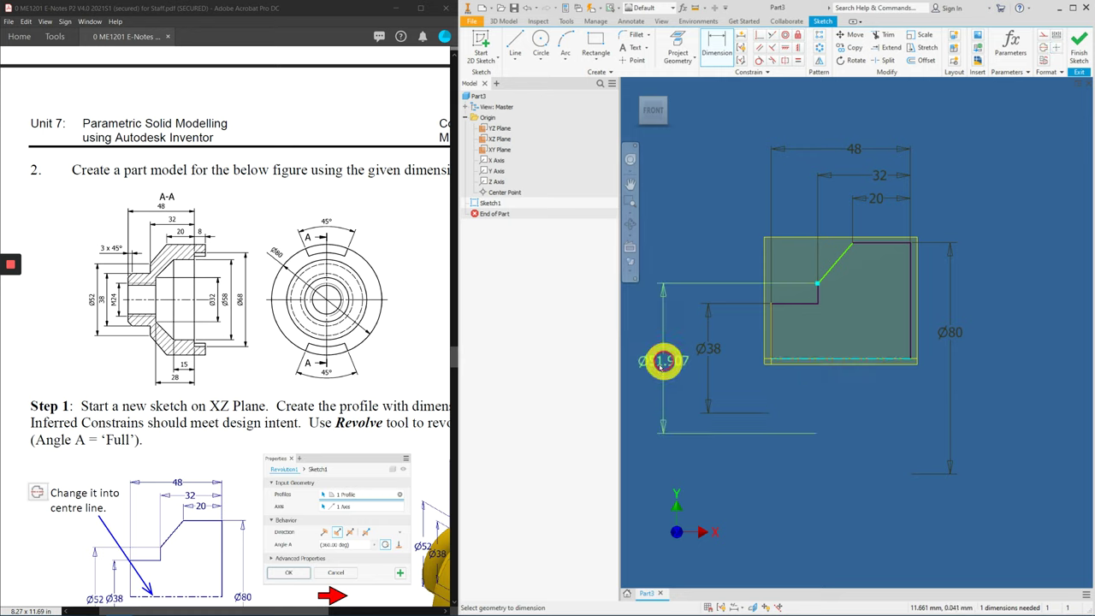
{"action": "left_click", "coordinate": [665, 360]}
{"action": "type", "text": "52"}
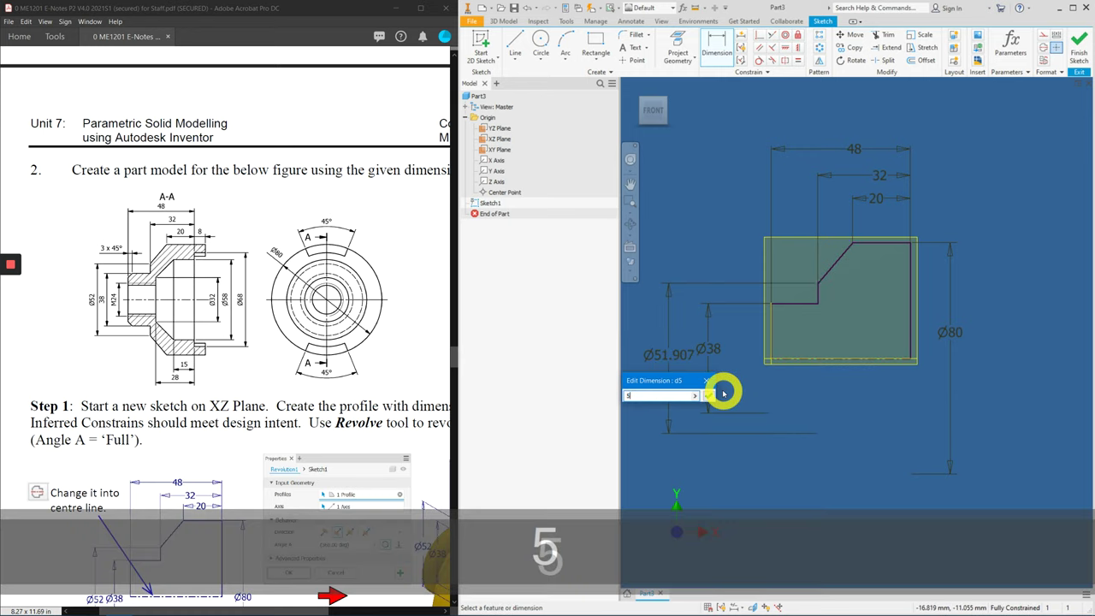
{"action": "key", "text": "Return"}
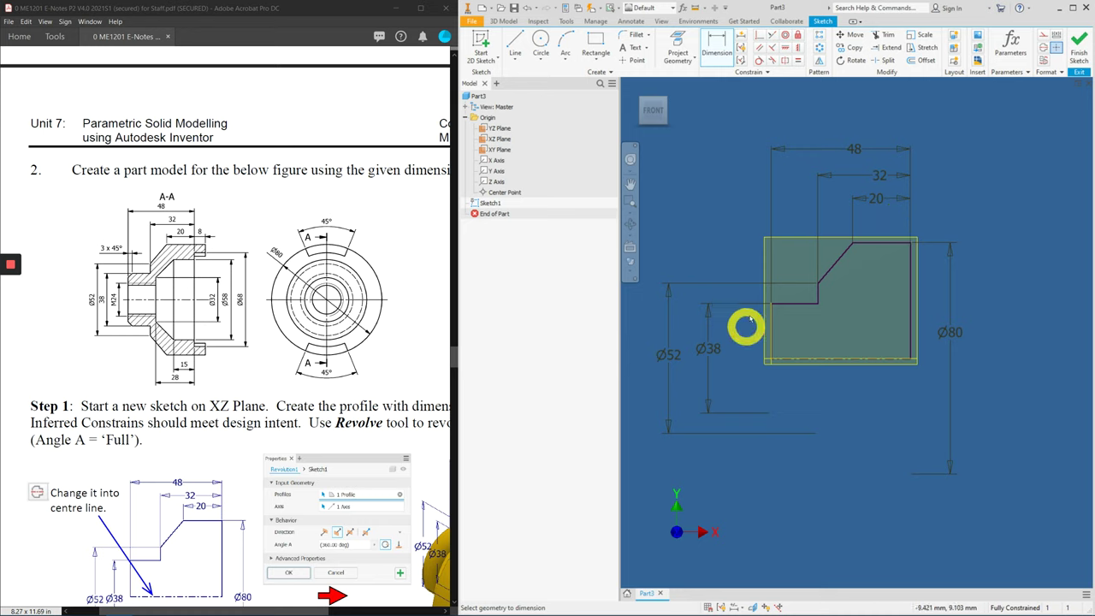
Step: Finish the sketch and revolve the profile 360° about the centerline into Revolution1
{"action": "left_click", "coordinate": [1079, 47]}
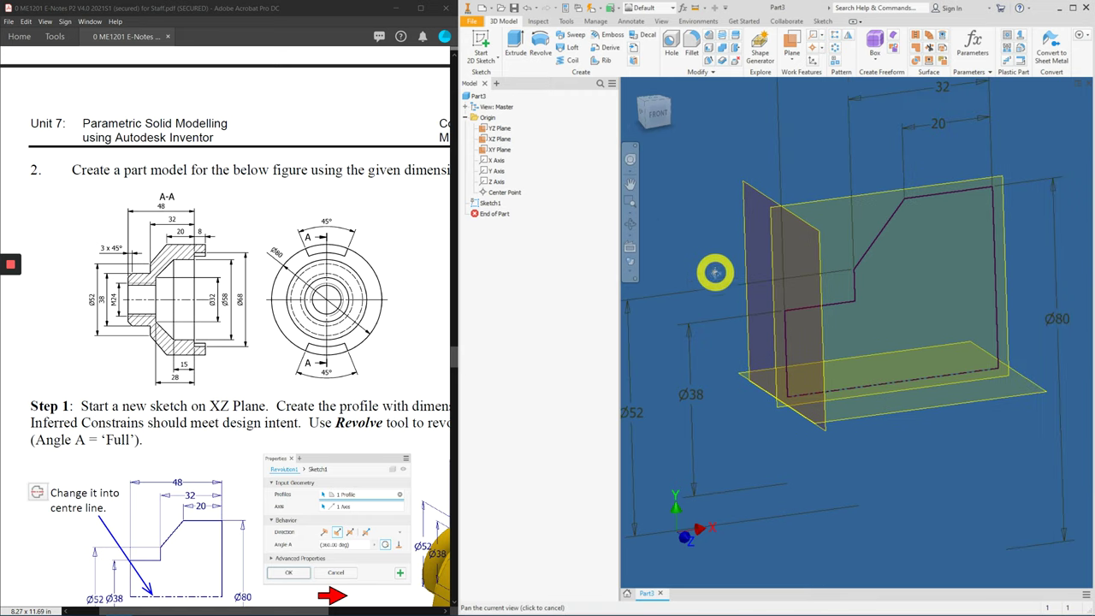
{"action": "left_click", "coordinate": [539, 50]}
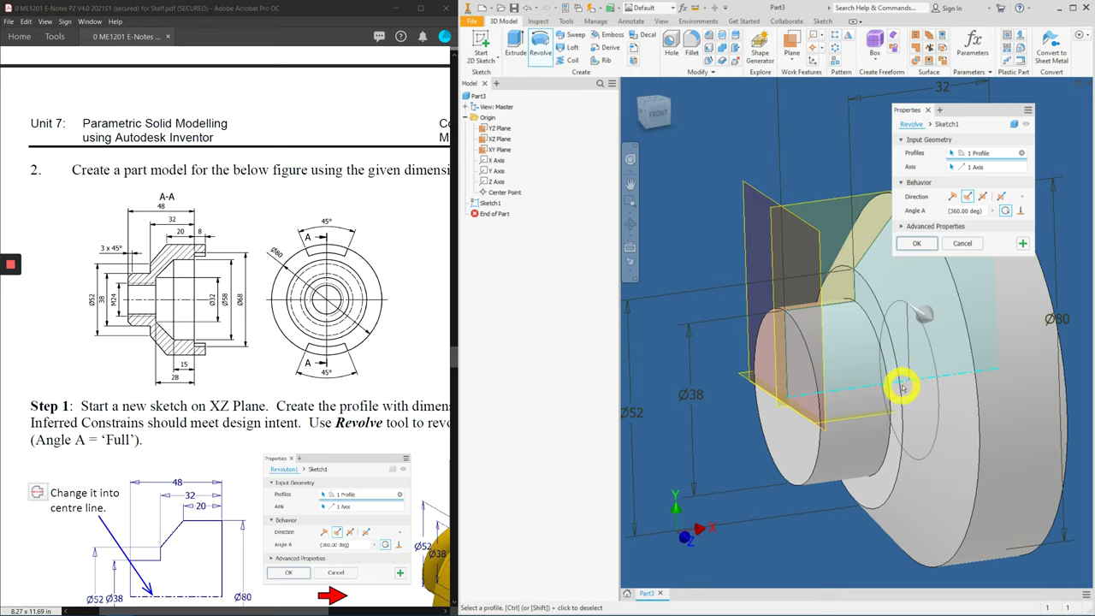
{"action": "left_click", "coordinate": [924, 244]}
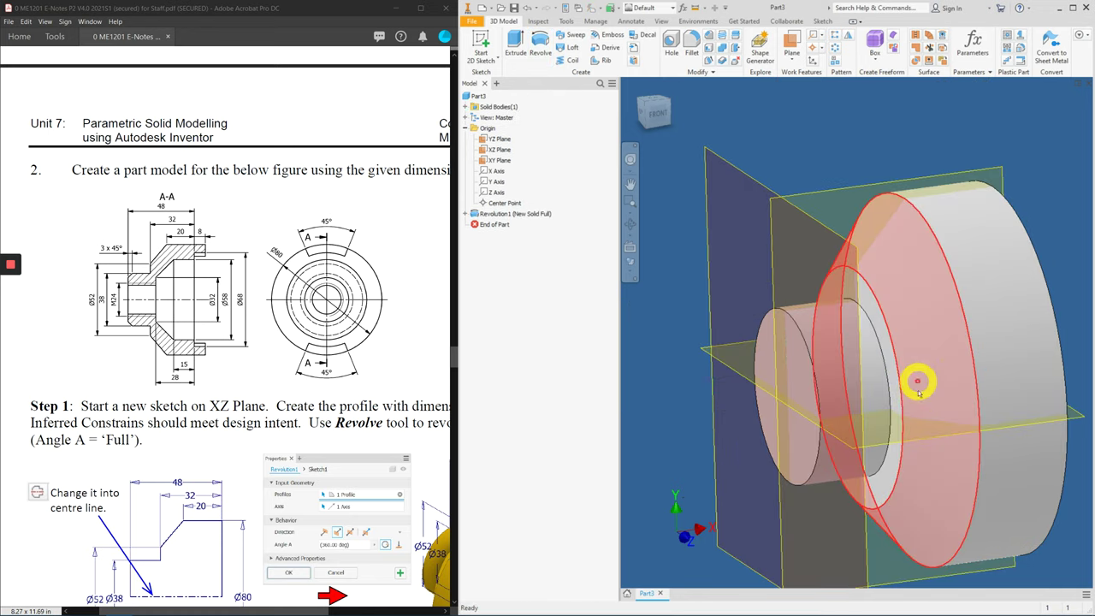
Step: Start a new sketch on the origin plane and slice the graphics with F7
{"action": "left_click", "coordinate": [817, 197]}
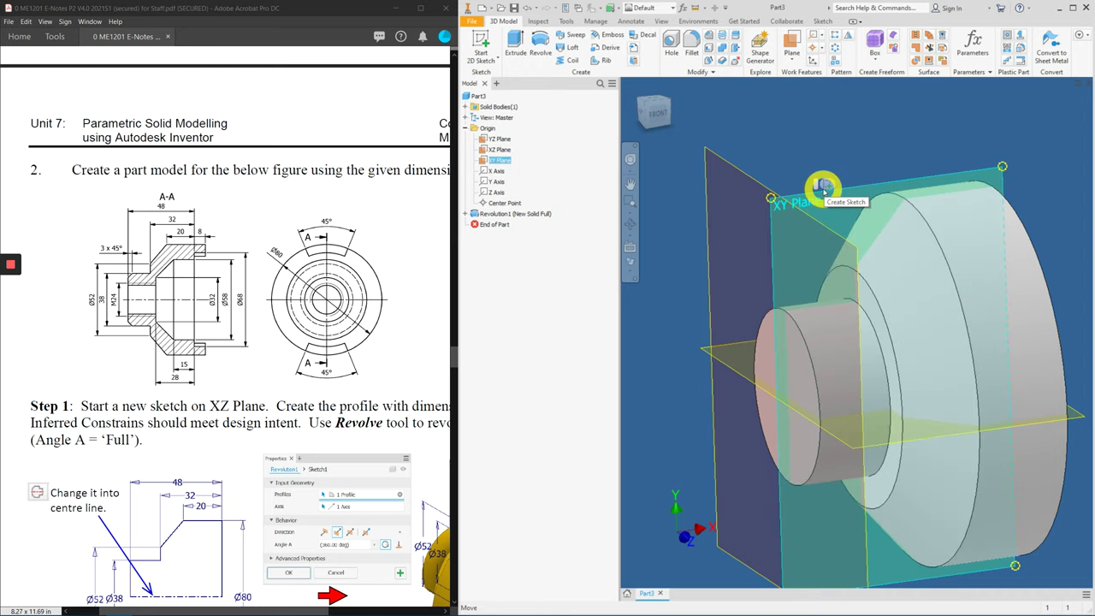
{"action": "left_click", "coordinate": [825, 192]}
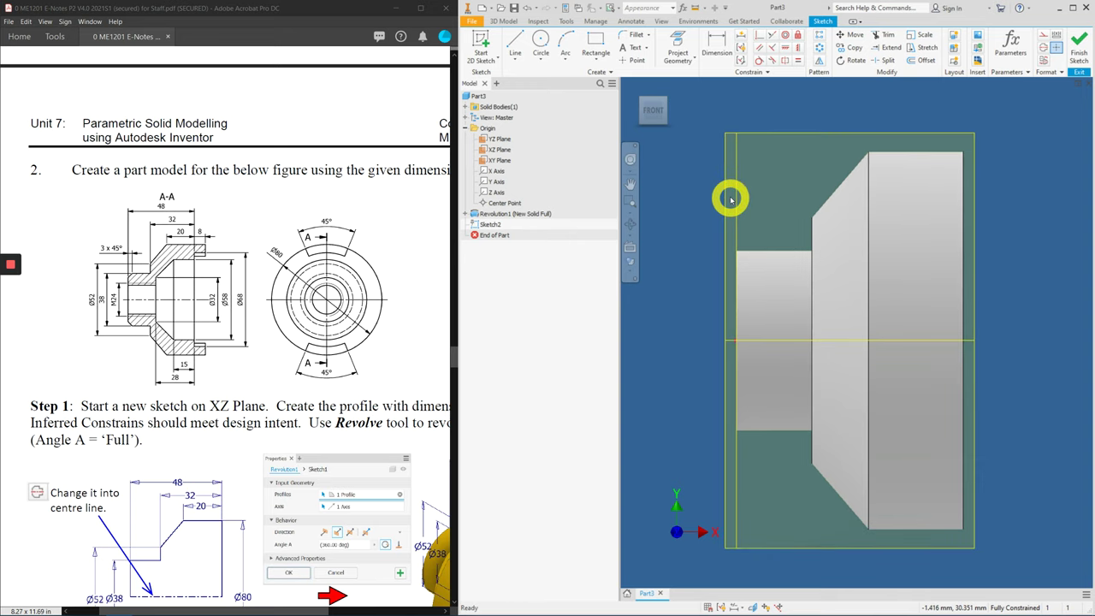
{"action": "key", "text": "F7"}
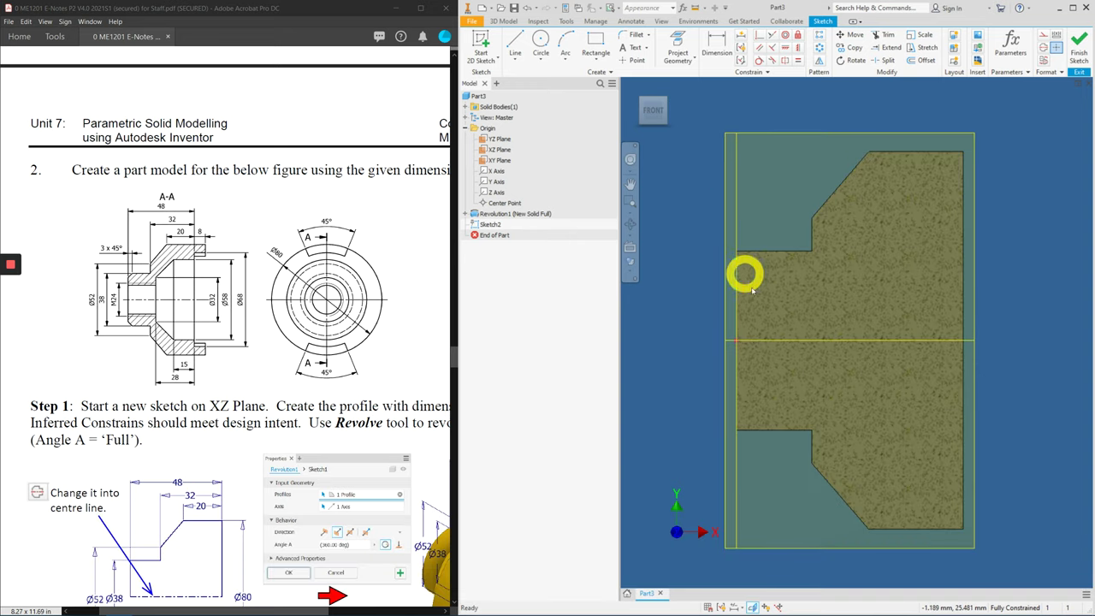
Step: Project the XZ plane into the sketch and set it as a centreline
{"action": "left_click", "coordinate": [758, 344]}
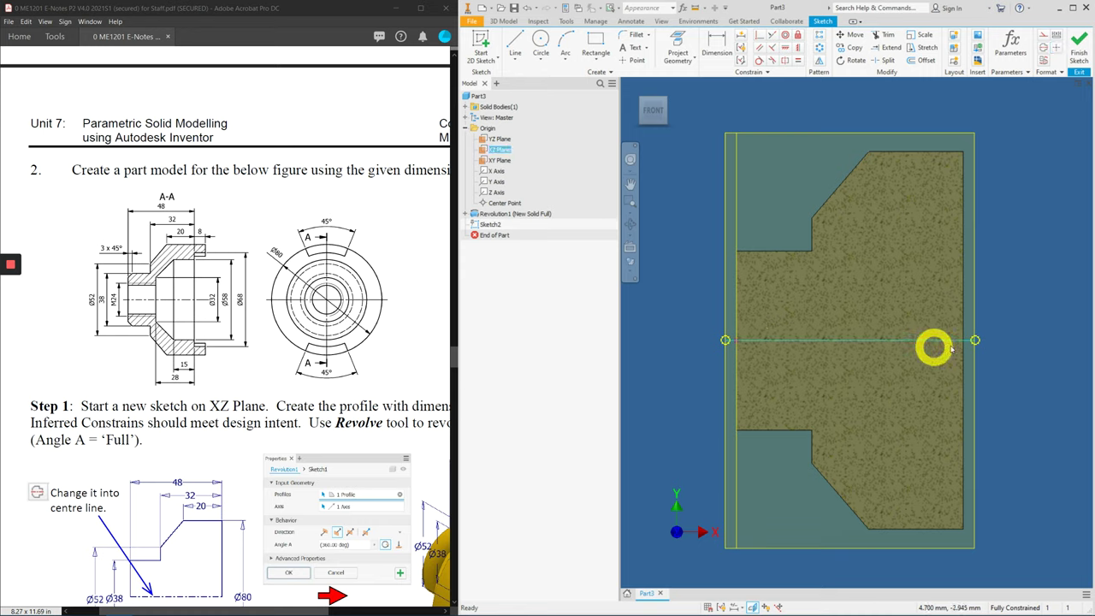
{"action": "left_click", "coordinate": [680, 47]}
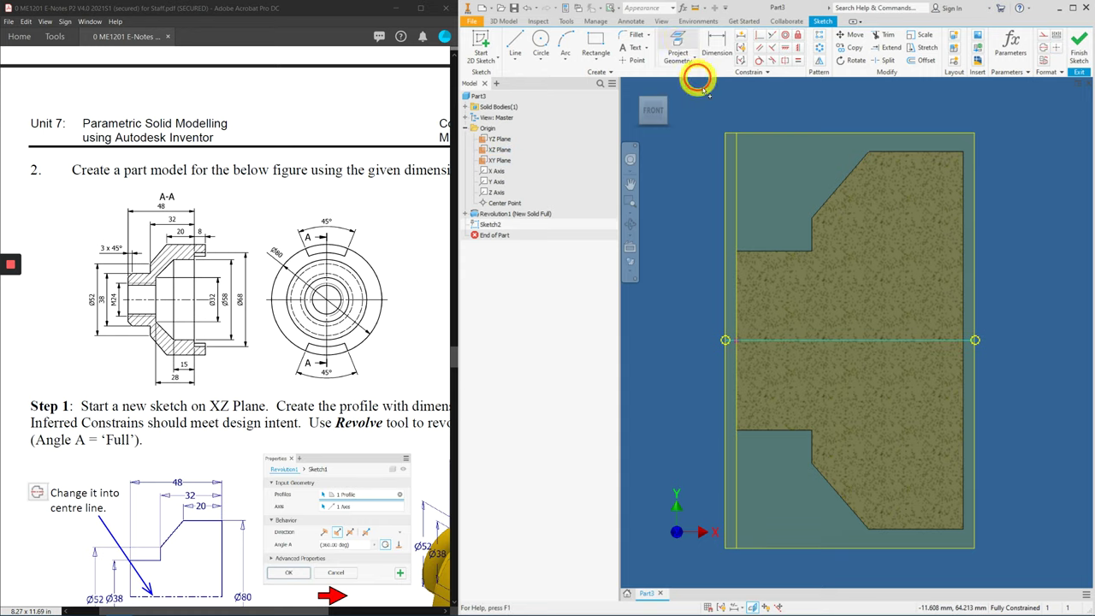
{"action": "left_click", "coordinate": [1006, 345]}
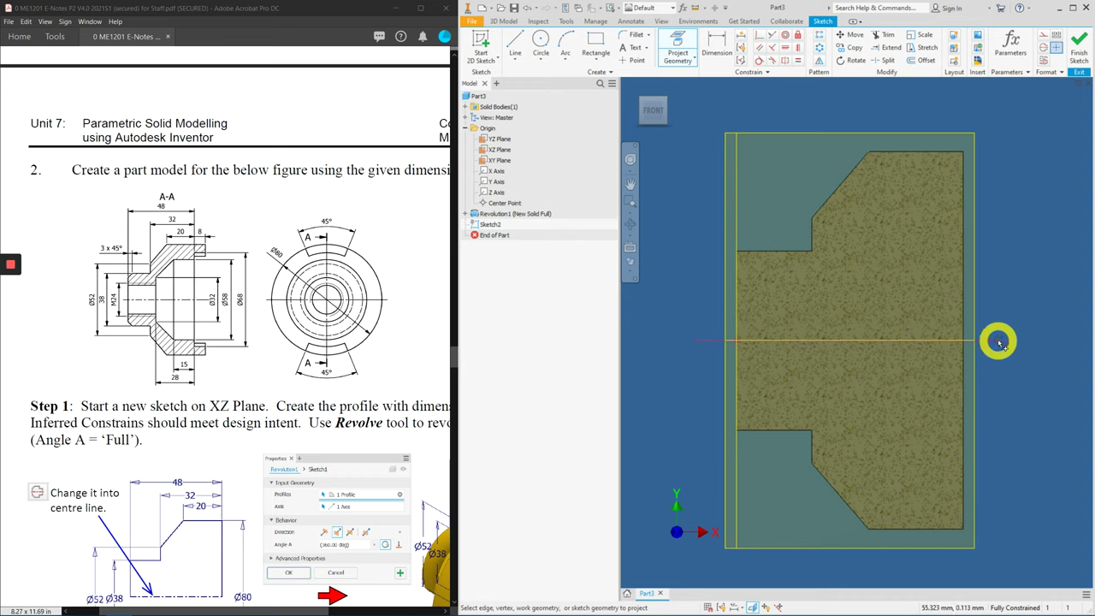
{"action": "key", "text": "Escape"}
{"action": "key", "text": "Escape"}
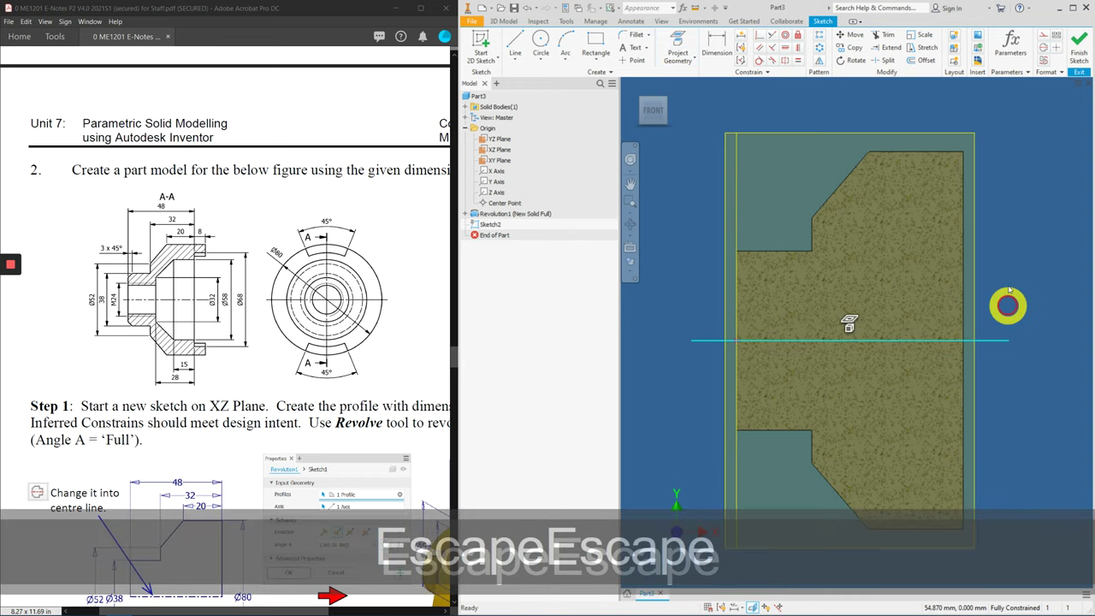
{"action": "left_click", "coordinate": [1041, 48]}
{"action": "key", "text": "Escape"}
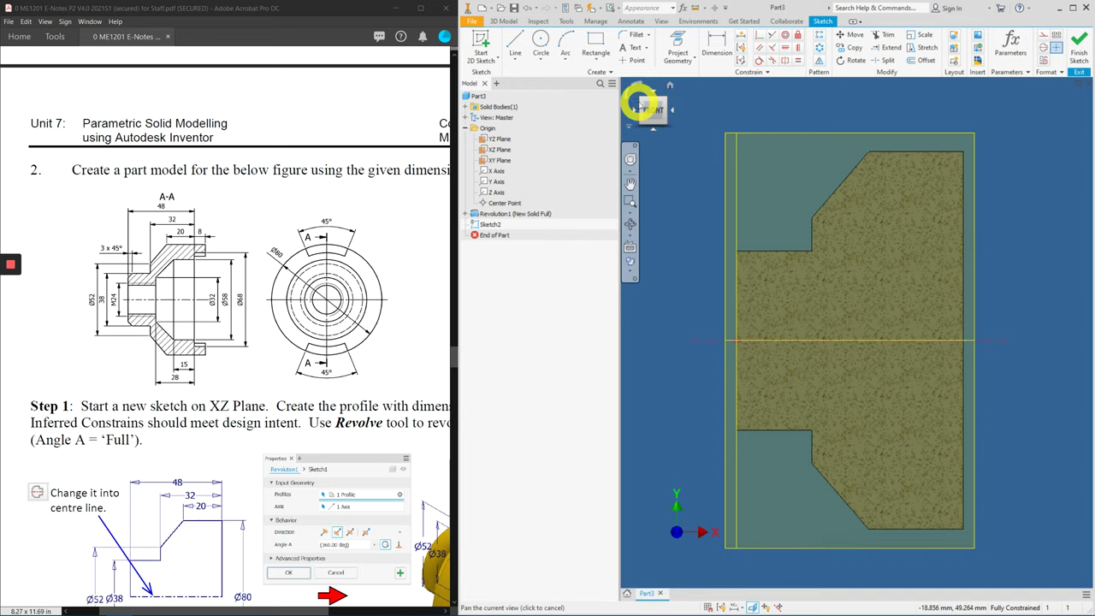
Step: Draw the open bore line chain along the right edge, an angled segment, and down to the centreline
{"action": "left_click", "coordinate": [519, 39]}
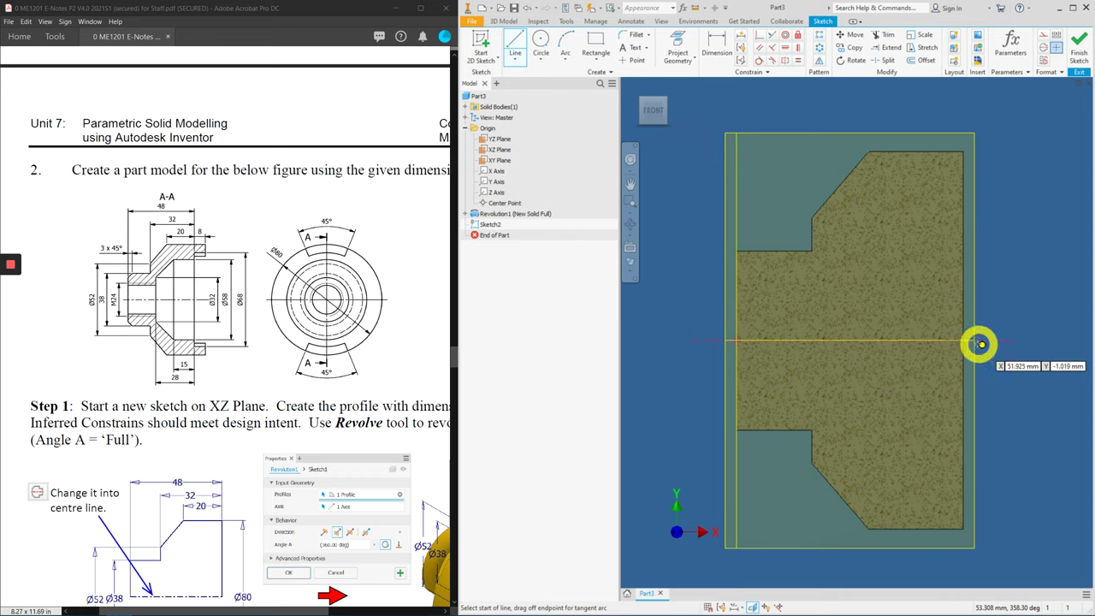
{"action": "left_click", "coordinate": [962, 342]}
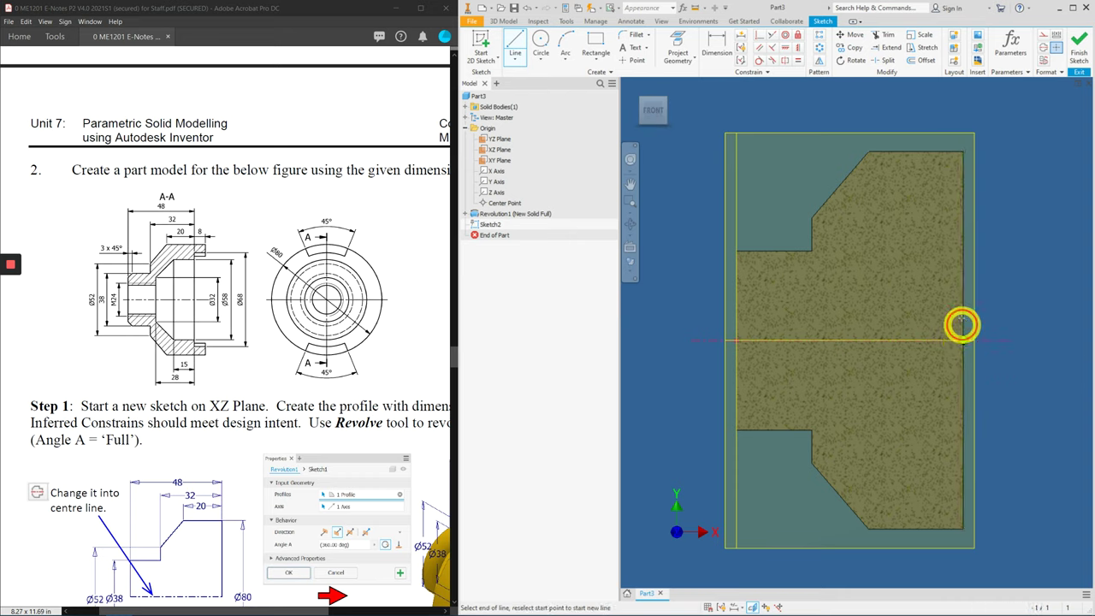
{"action": "left_click", "coordinate": [963, 190]}
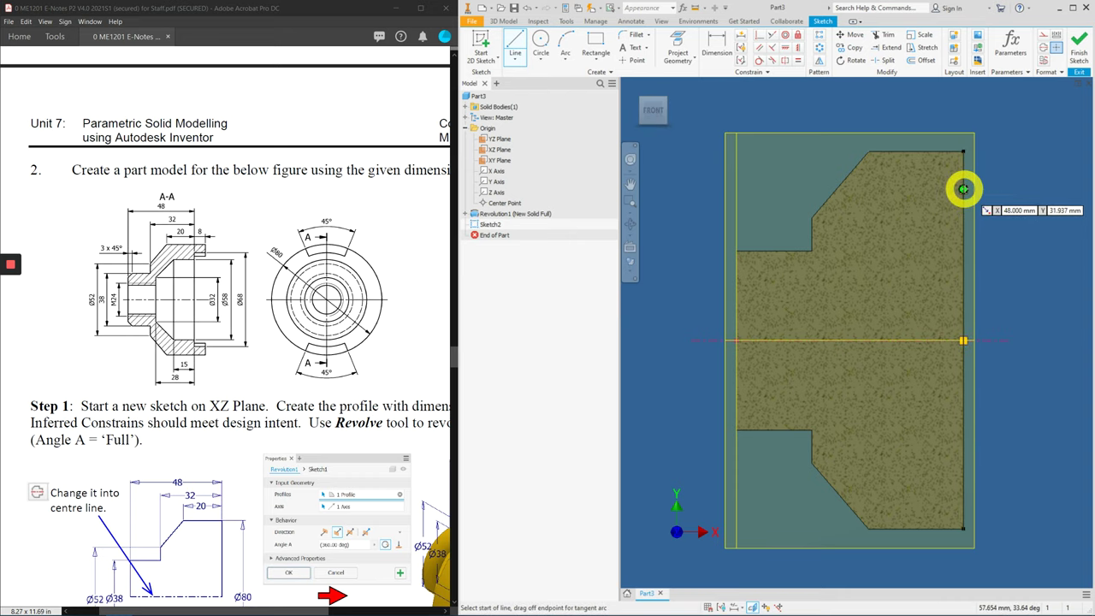
{"action": "left_click", "coordinate": [962, 190]}
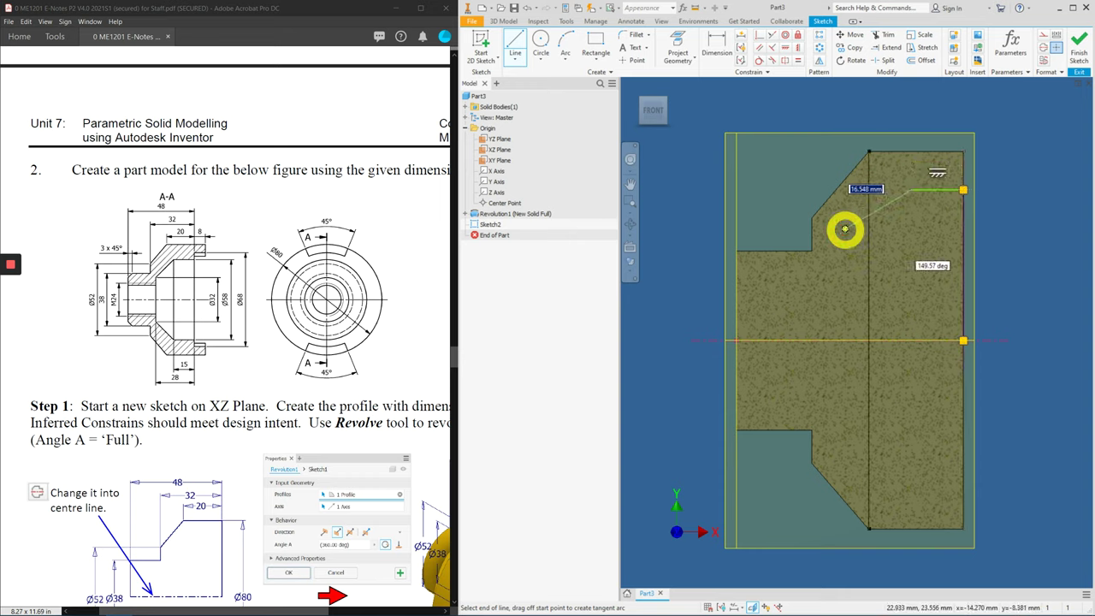
{"action": "left_click", "coordinate": [844, 229]}
{"action": "double_click", "coordinate": [845, 340]}
{"action": "key", "text": "Escape"}
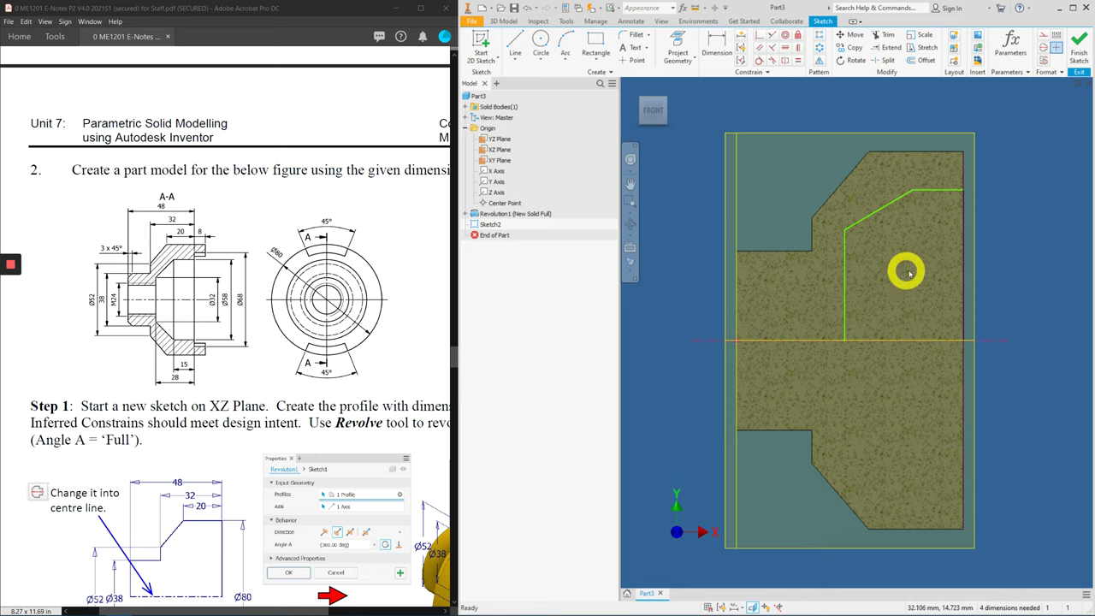
Step: Dimension the bore profile lines to the centreline as diameters Ø32 and Ø58
{"action": "left_click", "coordinate": [710, 41]}
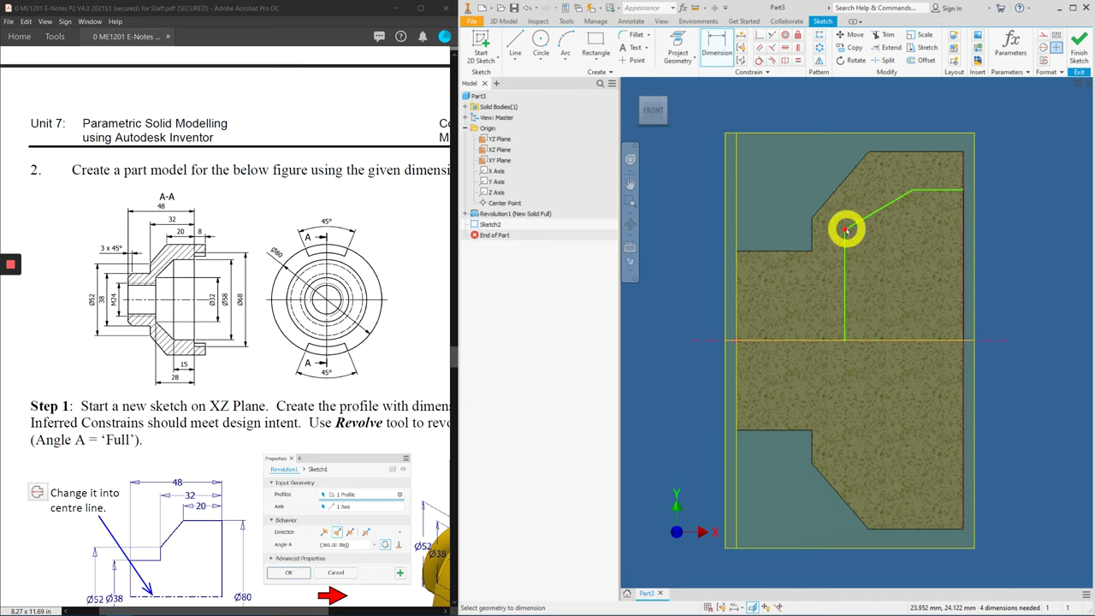
{"action": "left_click", "coordinate": [892, 339]}
{"action": "left_click", "coordinate": [1056, 457]}
{"action": "type", "text": "32"}
{"action": "key", "text": "Return"}
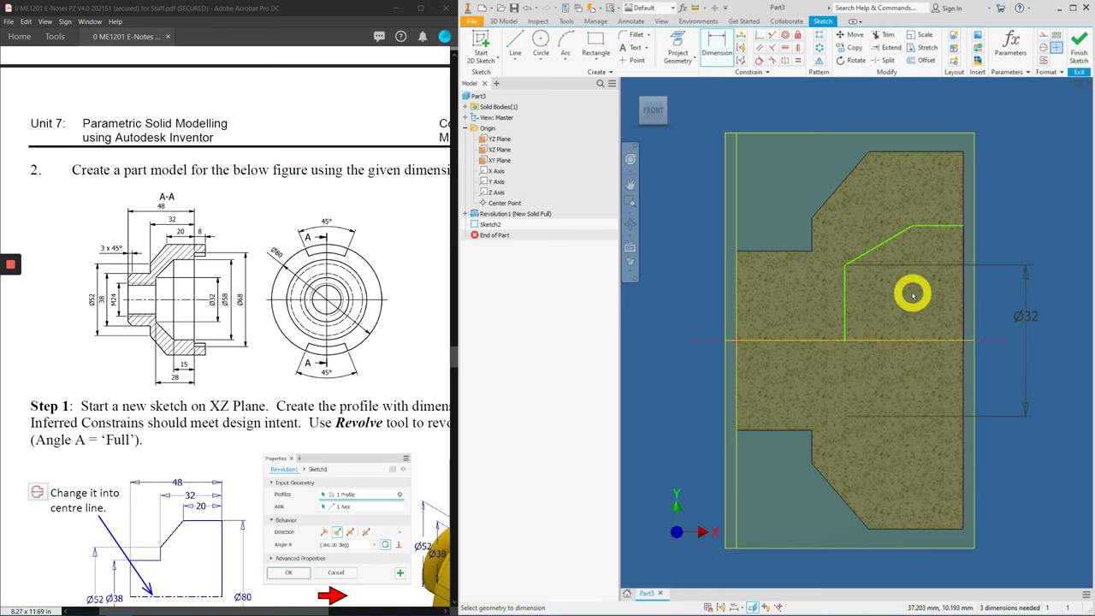
{"action": "left_click", "coordinate": [931, 227]}
{"action": "left_click", "coordinate": [936, 340]}
{"action": "left_click", "coordinate": [1056, 295]}
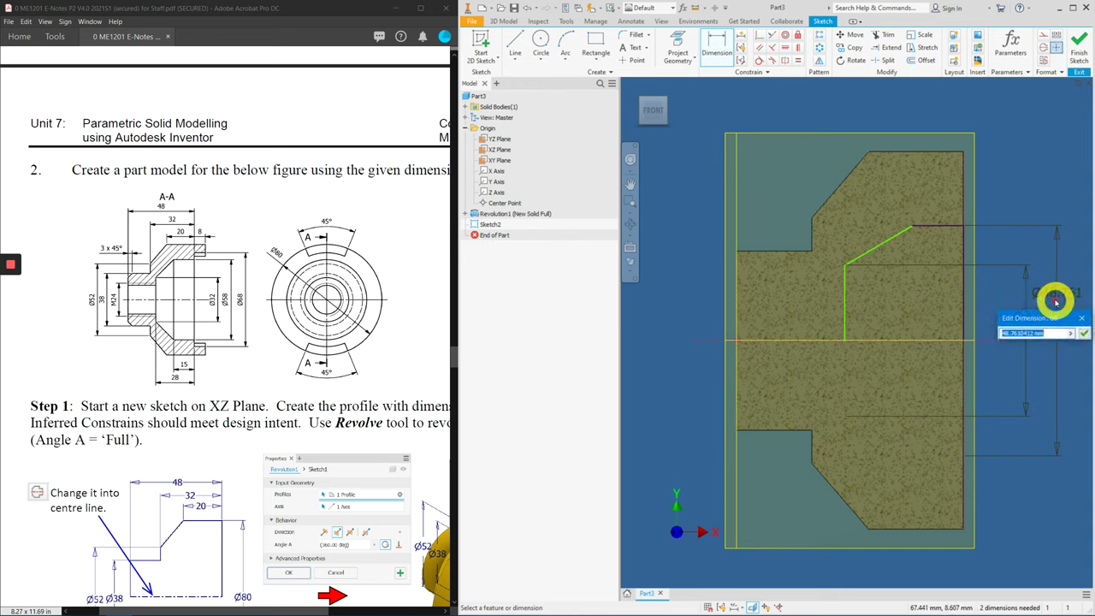
{"action": "type", "text": "58"}
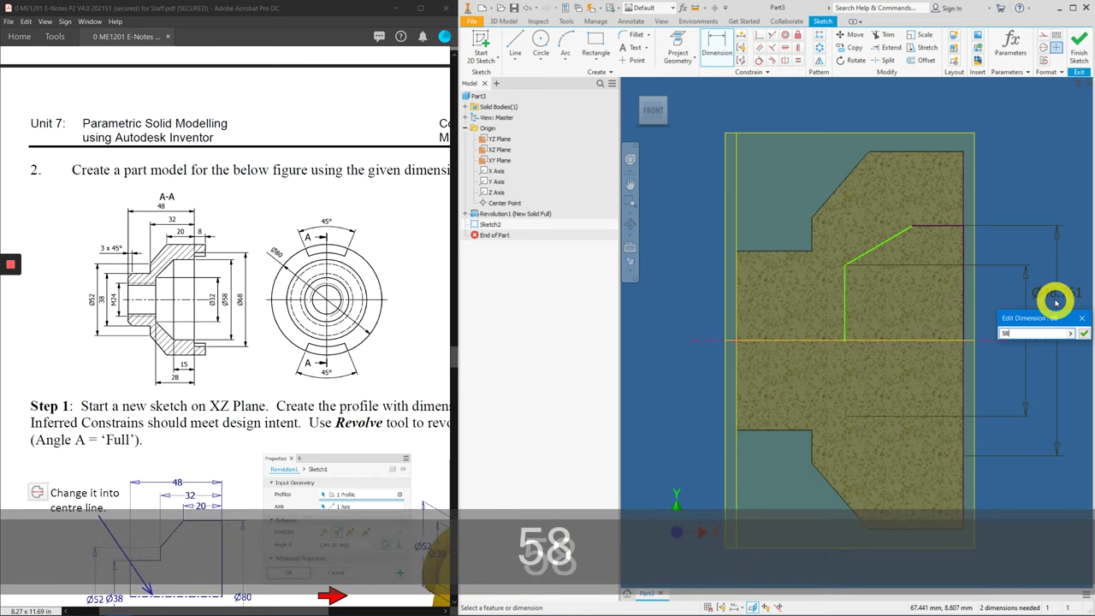
{"action": "key", "text": "Return"}
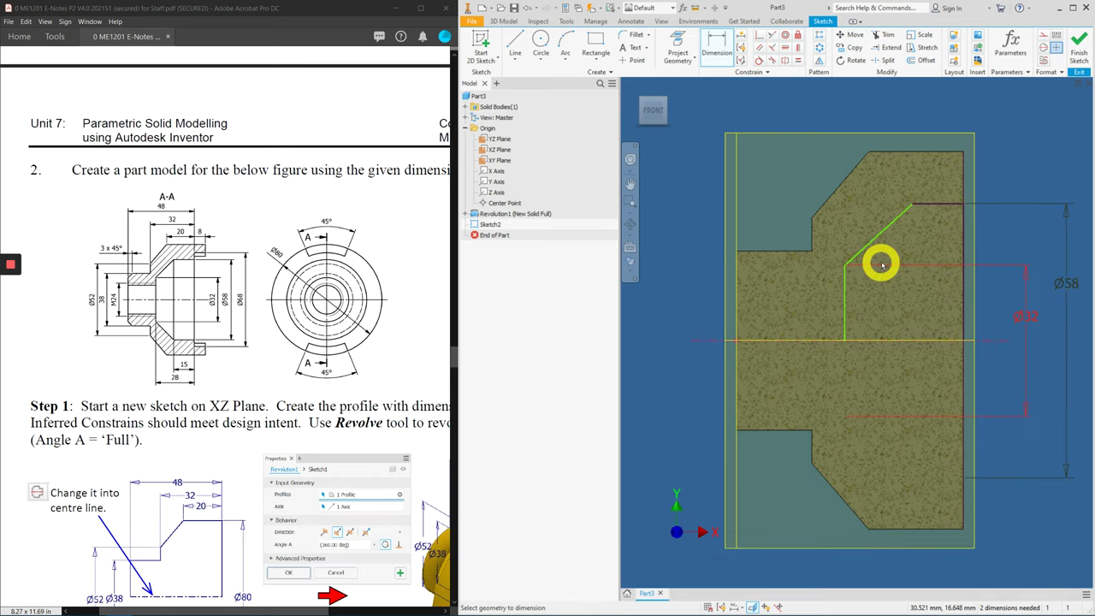
Step: Add the horizontal dimensions 15 mm and 28 mm to the profile
{"action": "left_click", "coordinate": [940, 203]}
{"action": "left_click", "coordinate": [938, 100]}
{"action": "type", "text": "15"}
{"action": "key", "text": "Return"}
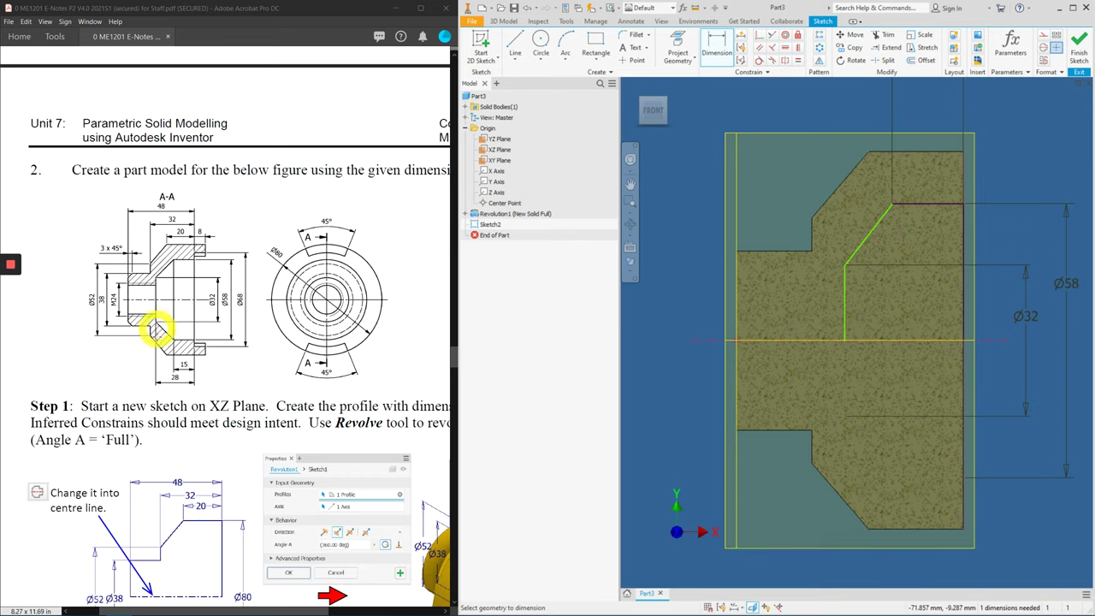
{"action": "left_click", "coordinate": [847, 295]}
{"action": "left_click", "coordinate": [965, 225]}
{"action": "left_click", "coordinate": [880, 129]}
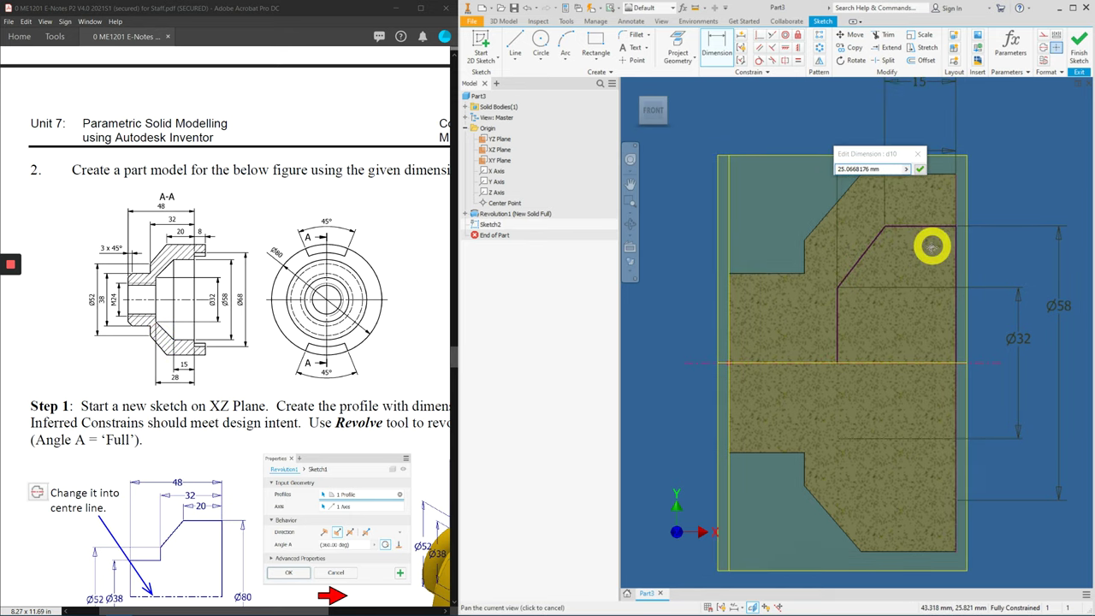
{"action": "middle_click_drag", "start_coordinate": [931, 244], "coordinate": [939, 300]}
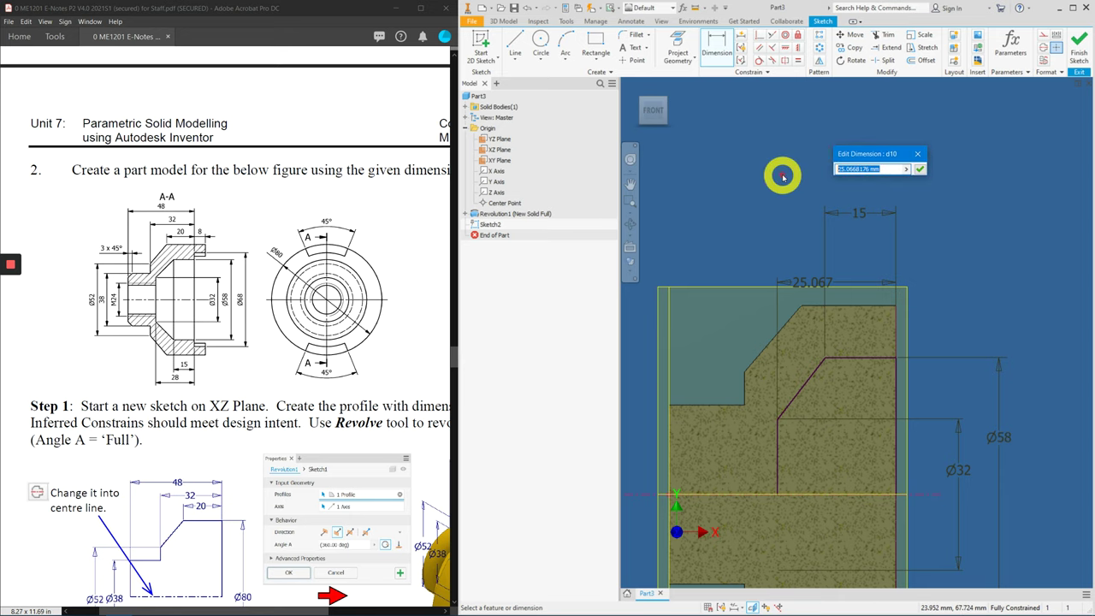
{"action": "type", "text": "28"}
{"action": "key", "text": "Return"}
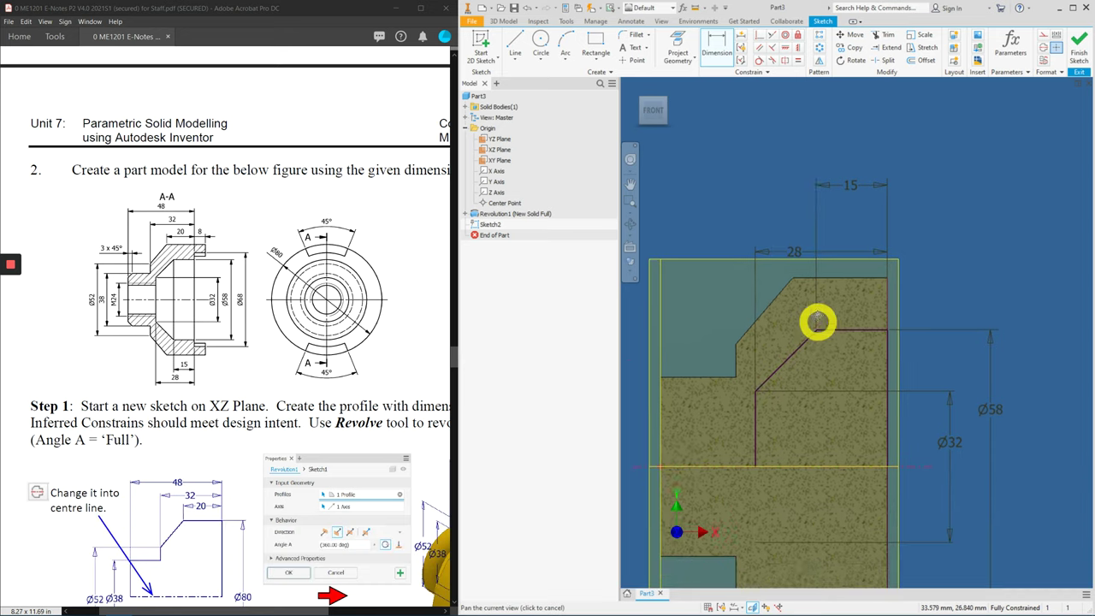
Step: Finish Sketch2 and revolve its bore profile a full turn as a cut, creating Revolution2
{"action": "left_click", "coordinate": [1076, 42]}
{"action": "left_click", "coordinate": [537, 44]}
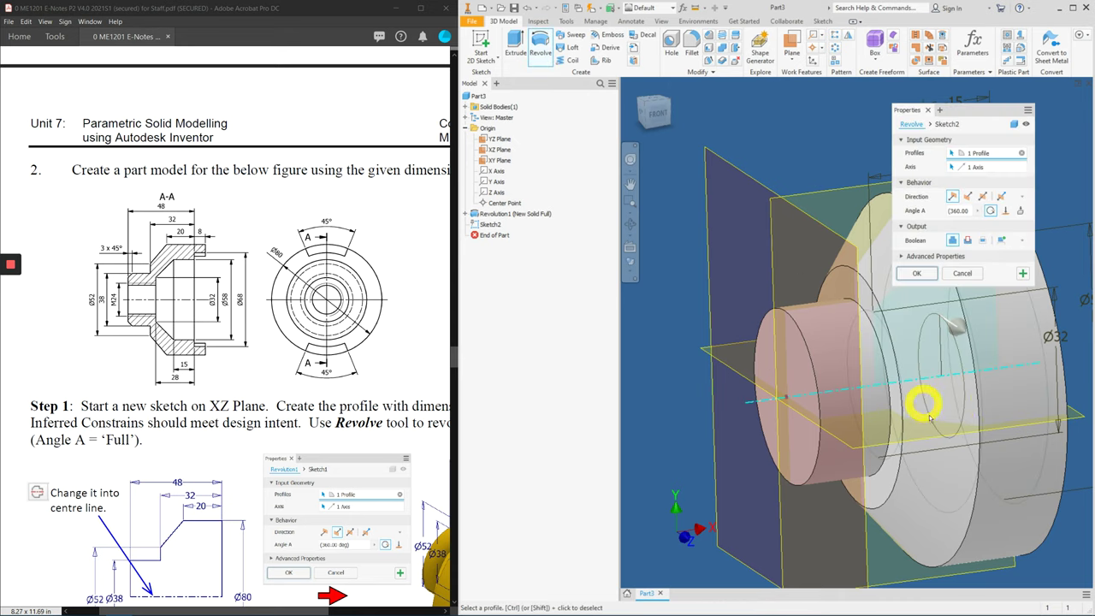
{"action": "mouse_move", "coordinate": [932, 419]}
{"action": "middle_mouse_down", "text": "shift"}
{"action": "mouse_move", "coordinate": [873, 428]}
{"action": "mouse_move", "coordinate": [887, 436]}
{"action": "mouse_move", "coordinate": [935, 368]}
{"action": "mouse_move", "coordinate": [750, 334]}
{"action": "mouse_move", "coordinate": [707, 299]}
{"action": "middle_mouse_up", "text": "shift"}
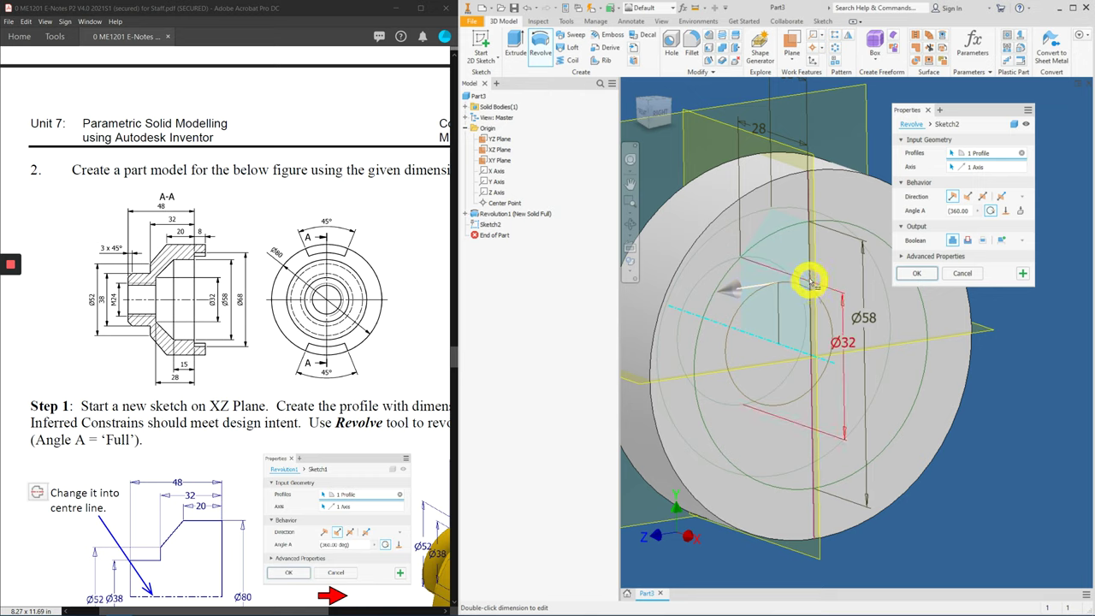
{"action": "left_click", "coordinate": [967, 239]}
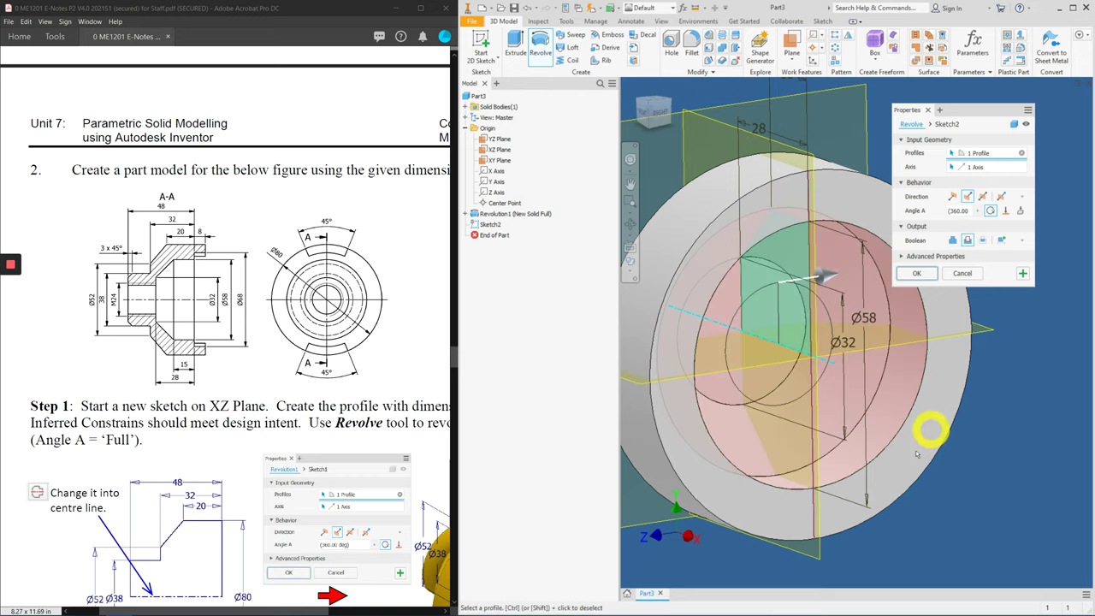
{"action": "left_click", "coordinate": [917, 272]}
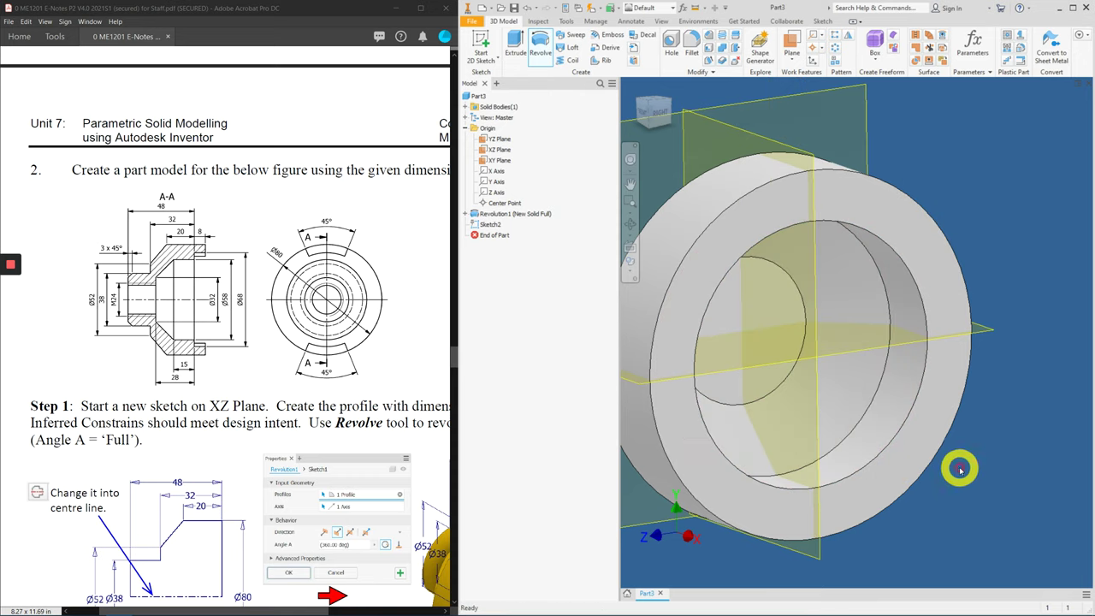
Step: Orbit the part to face the bored face and start the Hole feature
{"action": "middle_click_drag", "start_coordinate": [919, 406], "coordinate": [924, 257], "text": "shift"}
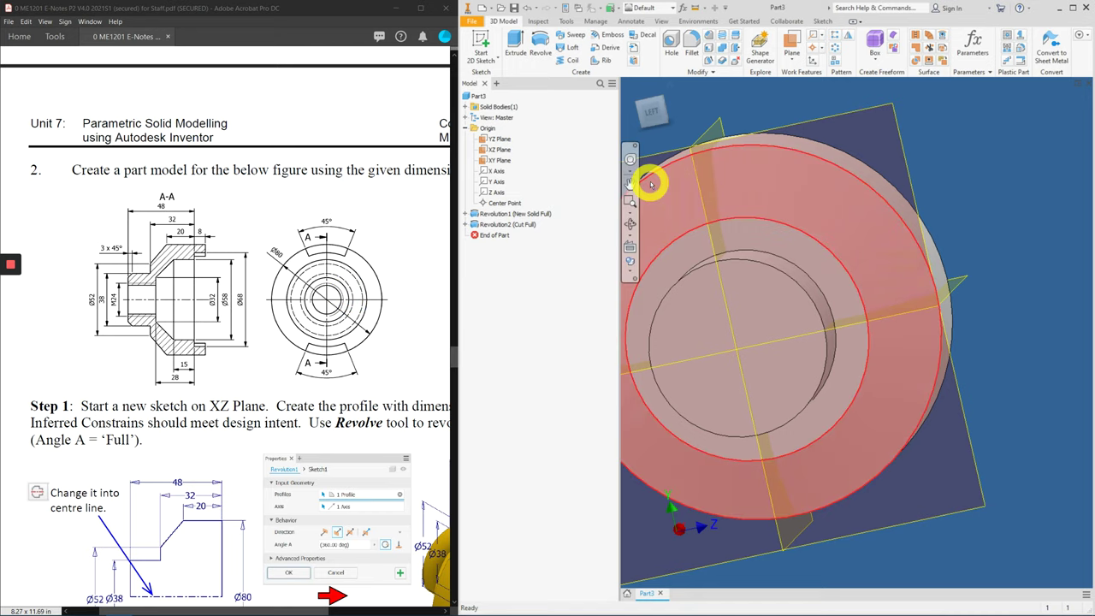
{"action": "middle_click_drag", "start_coordinate": [895, 245], "coordinate": [939, 276], "text": "shift"}
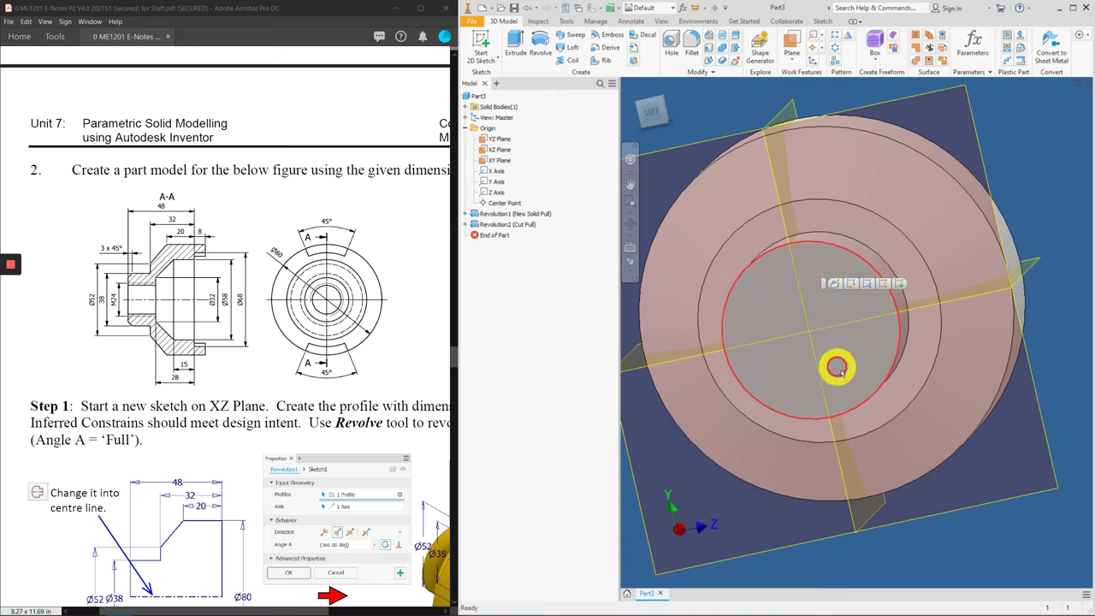
{"action": "middle_click_drag", "start_coordinate": [850, 371], "coordinate": [907, 385], "text": "shift"}
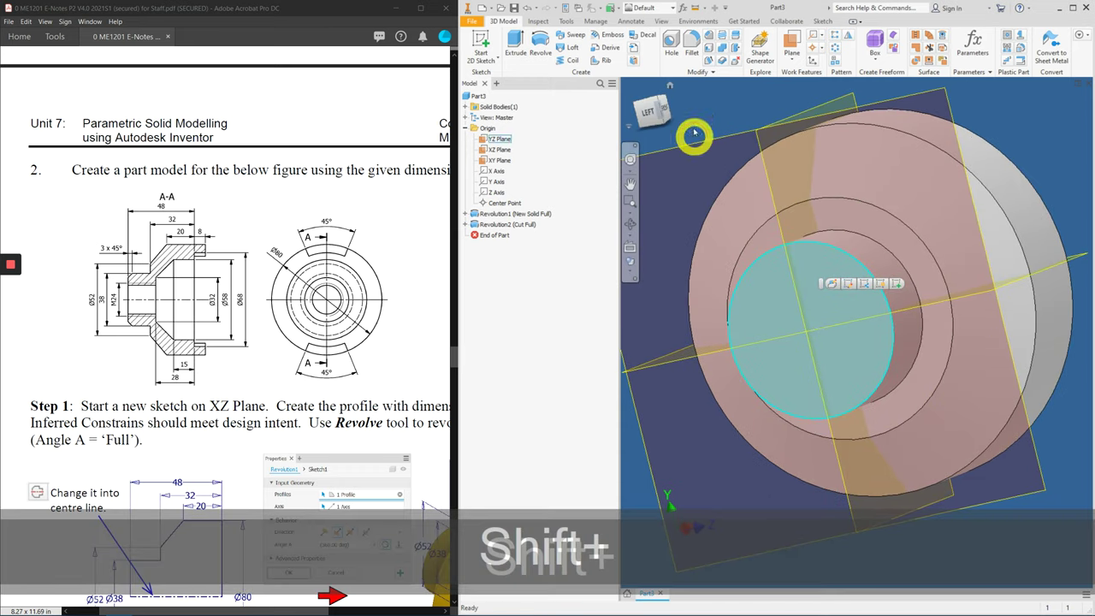
{"action": "left_click", "coordinate": [673, 45]}
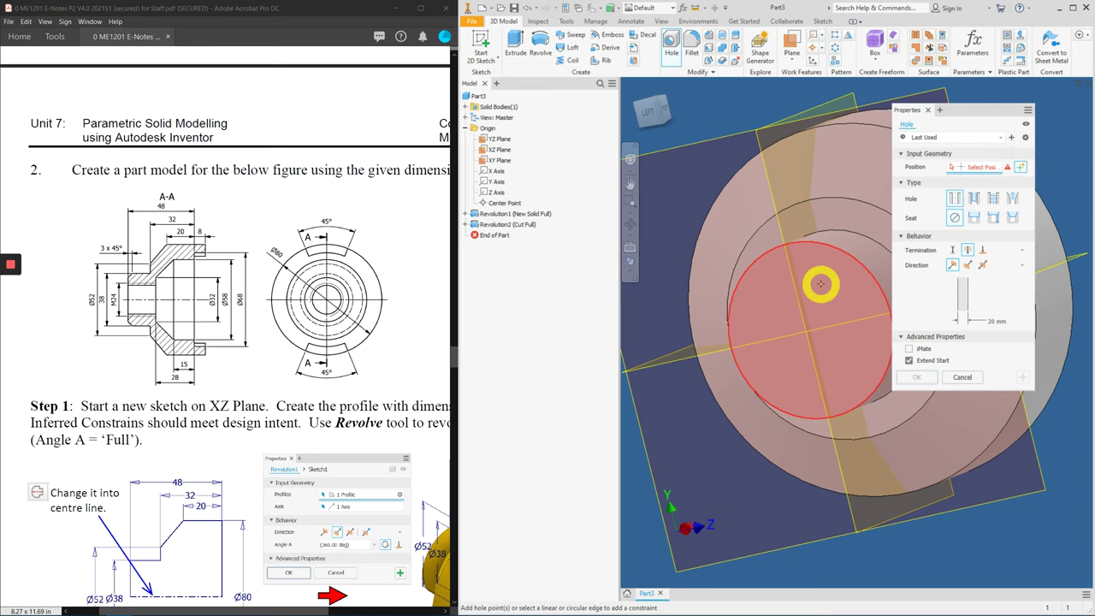
Step: Place the hole on the part's face, concentric with the middle bore circle
{"action": "left_click", "coordinate": [821, 284]}
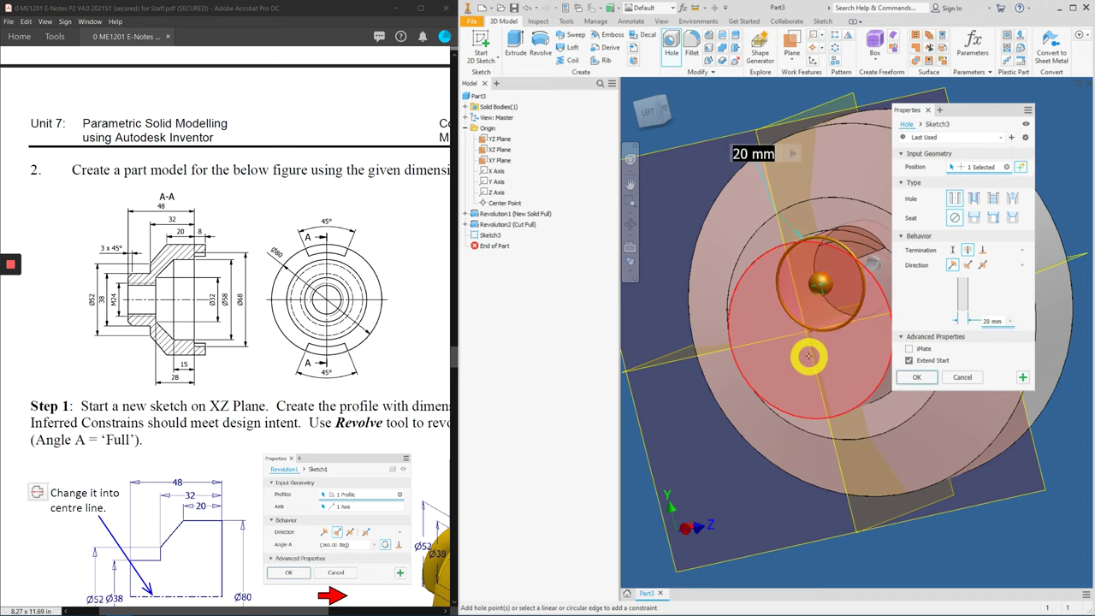
{"action": "middle_click_drag", "start_coordinate": [777, 319], "coordinate": [706, 327]}
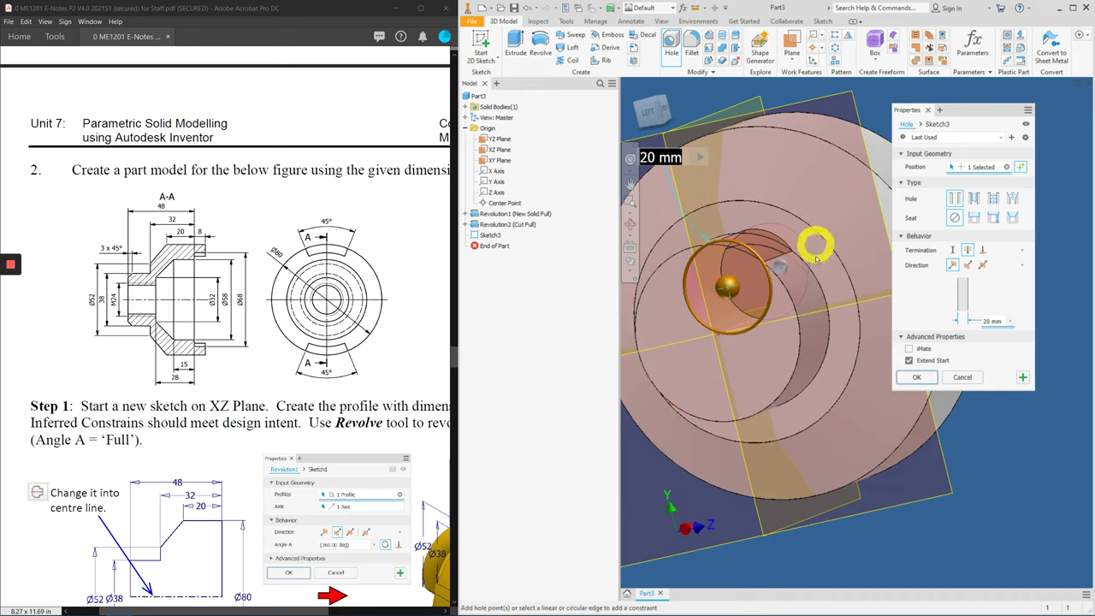
{"action": "left_click", "coordinate": [807, 297]}
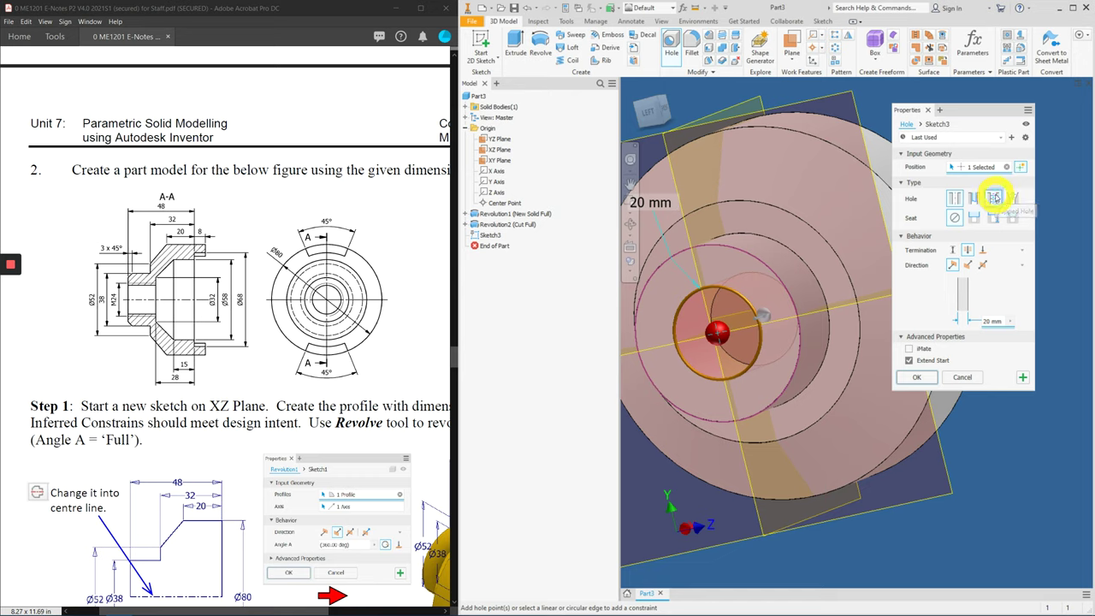
Step: Make it a tapped ISO Metric profile hole, size 24, M24x3, threaded full depth
{"action": "left_click", "coordinate": [994, 197]}
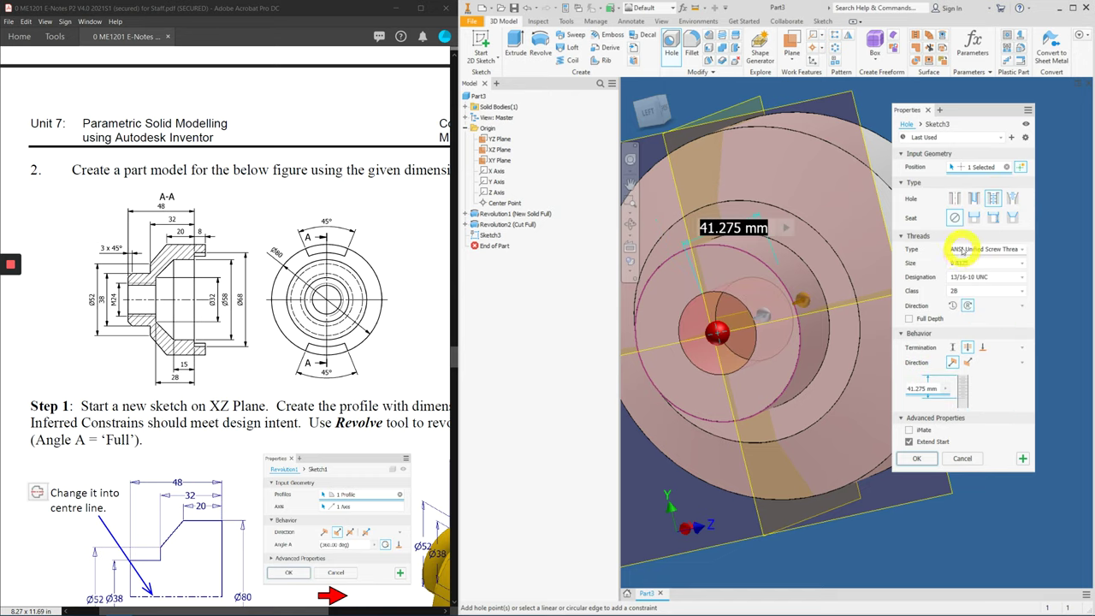
{"action": "left_click", "coordinate": [962, 249]}
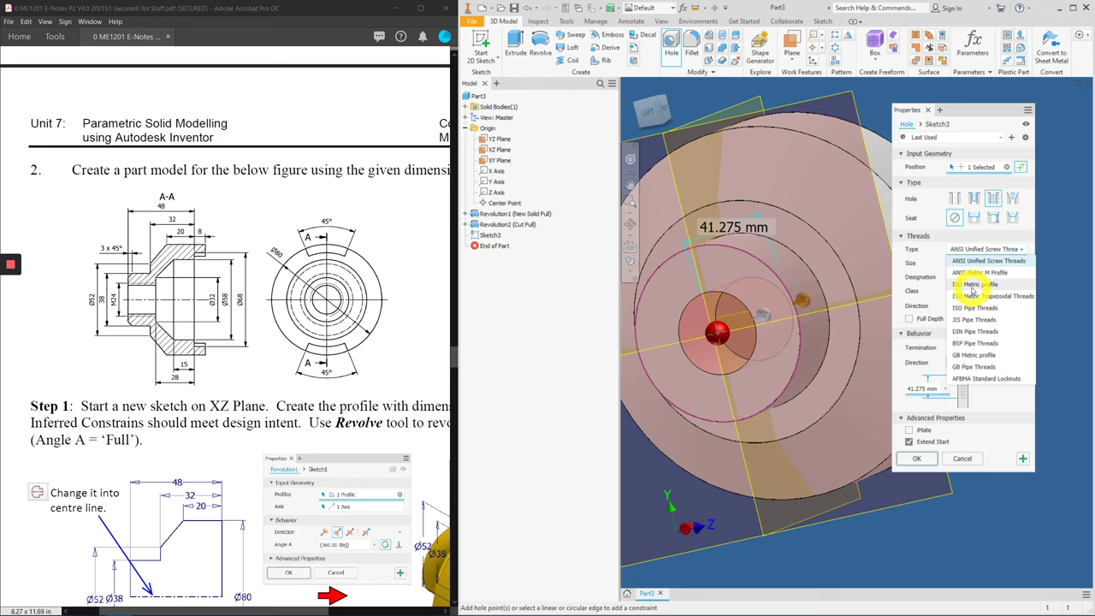
{"action": "left_click", "coordinate": [971, 284]}
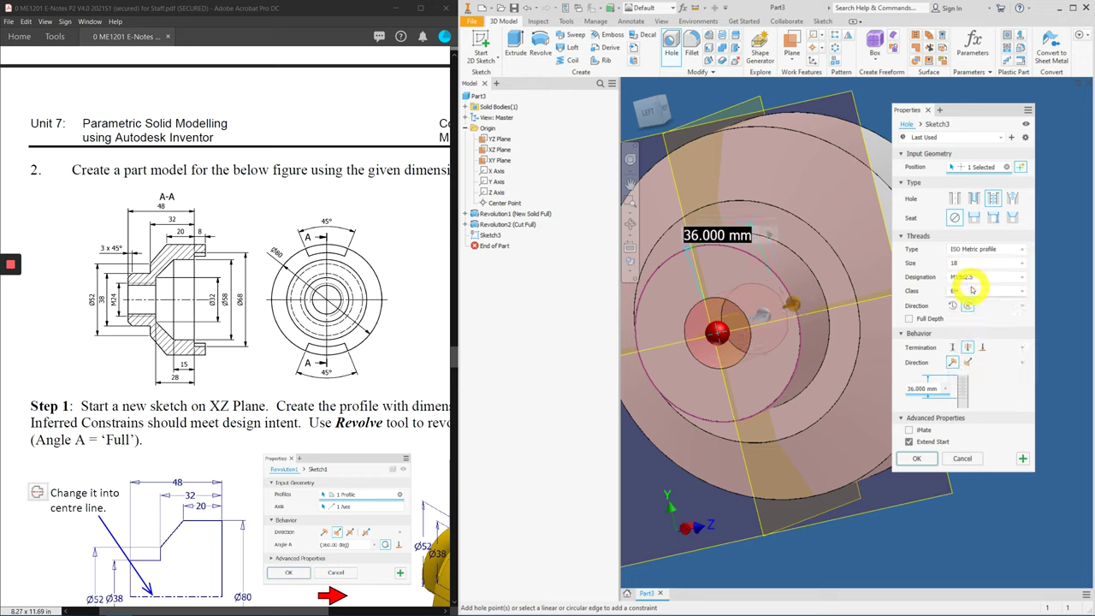
{"action": "left_click", "coordinate": [965, 264]}
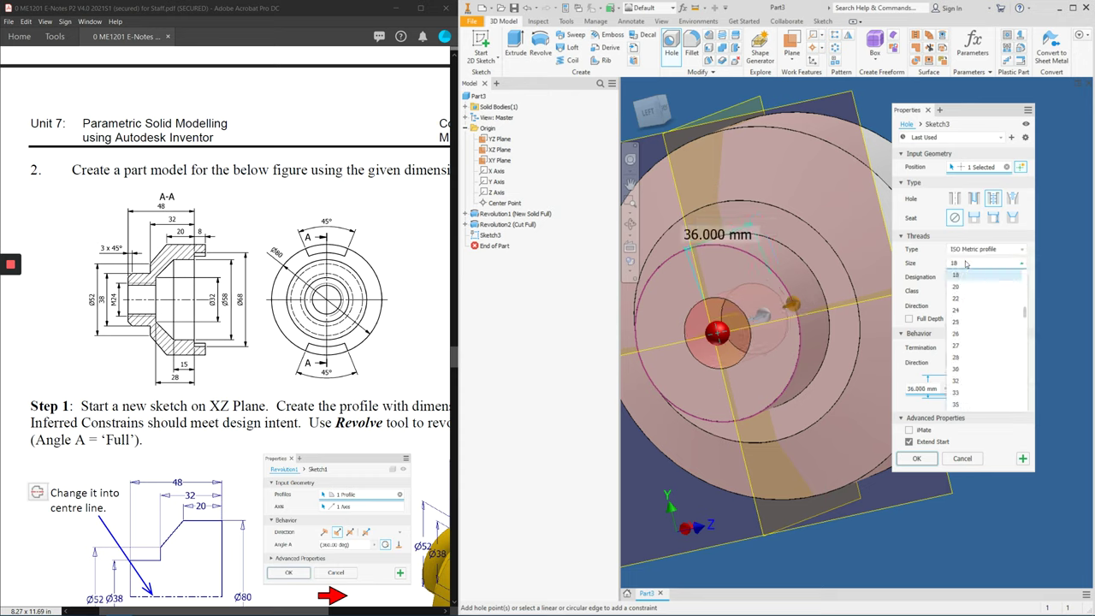
{"action": "left_click", "coordinate": [963, 309]}
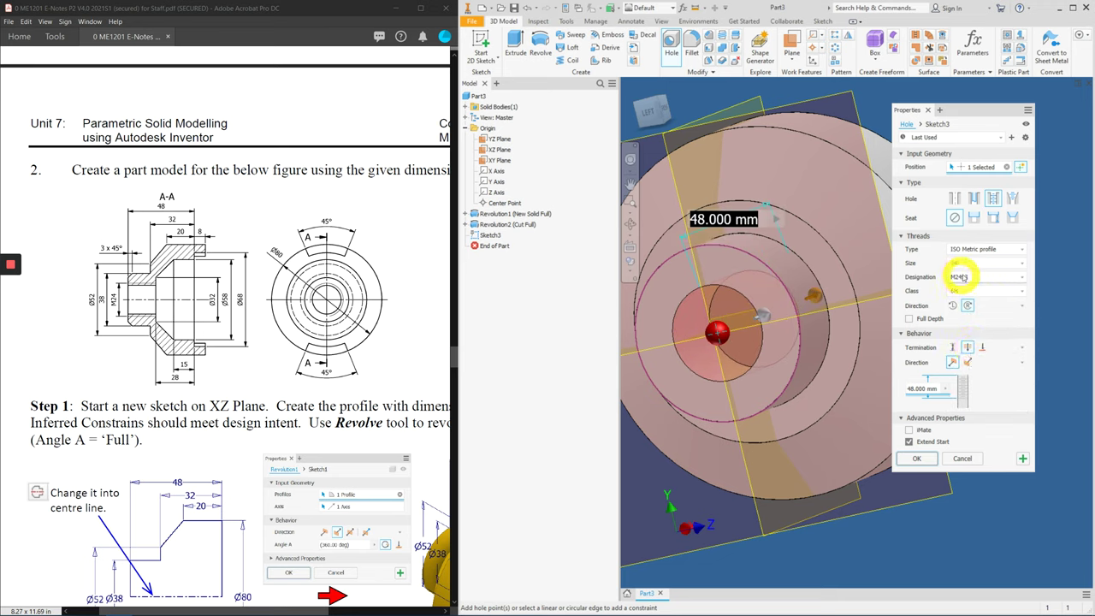
{"action": "left_click", "coordinate": [977, 277]}
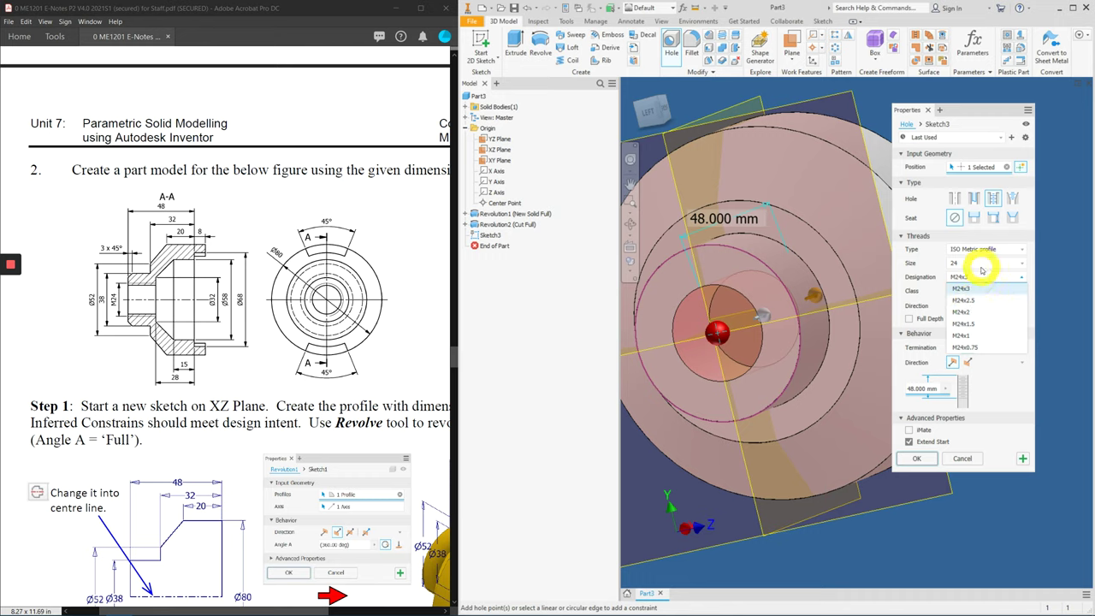
{"action": "left_click", "coordinate": [923, 279]}
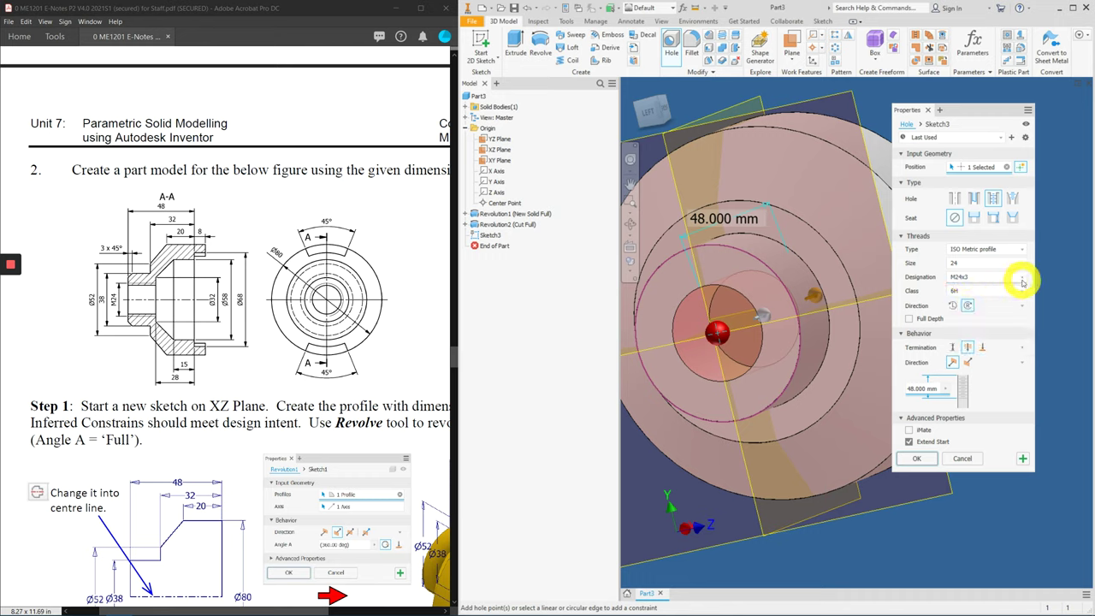
{"action": "left_click", "coordinate": [909, 318]}
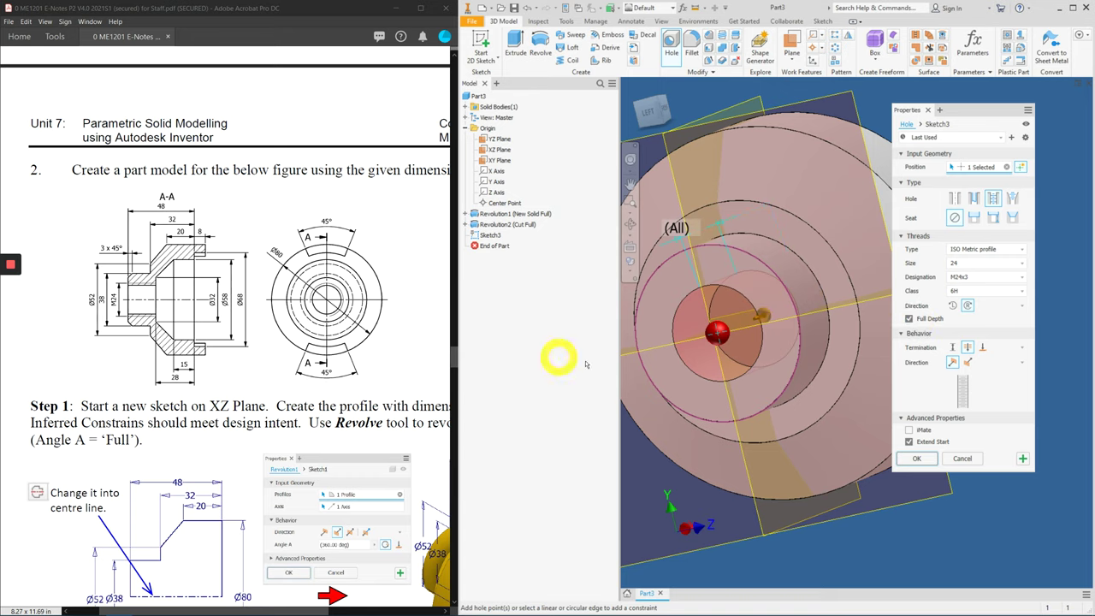
Step: Create the M24x3 tapped hole and orbit to view the threaded bore
{"action": "left_click", "coordinate": [918, 460]}
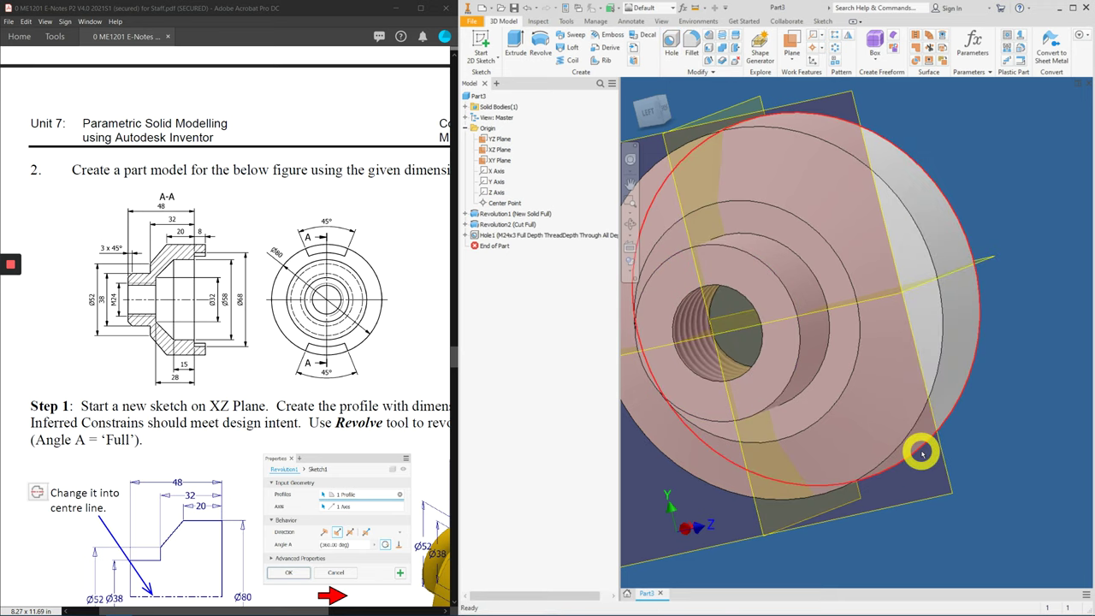
{"action": "middle_click_drag", "start_coordinate": [924, 453], "coordinate": [717, 331], "text": "shift"}
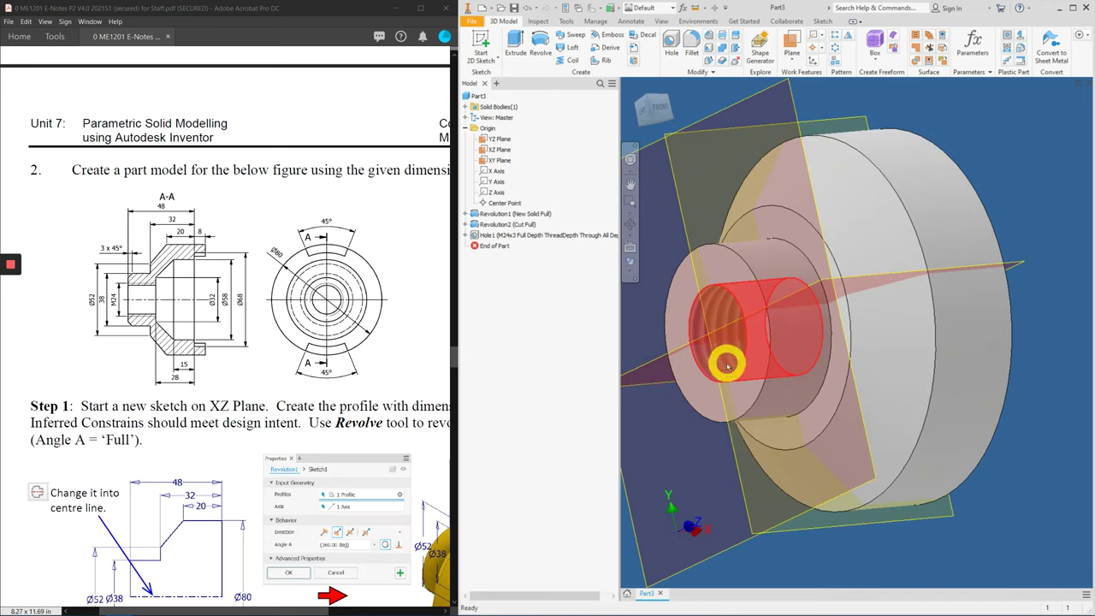
{"action": "middle_click_drag", "start_coordinate": [708, 291], "coordinate": [861, 327], "text": "shift"}
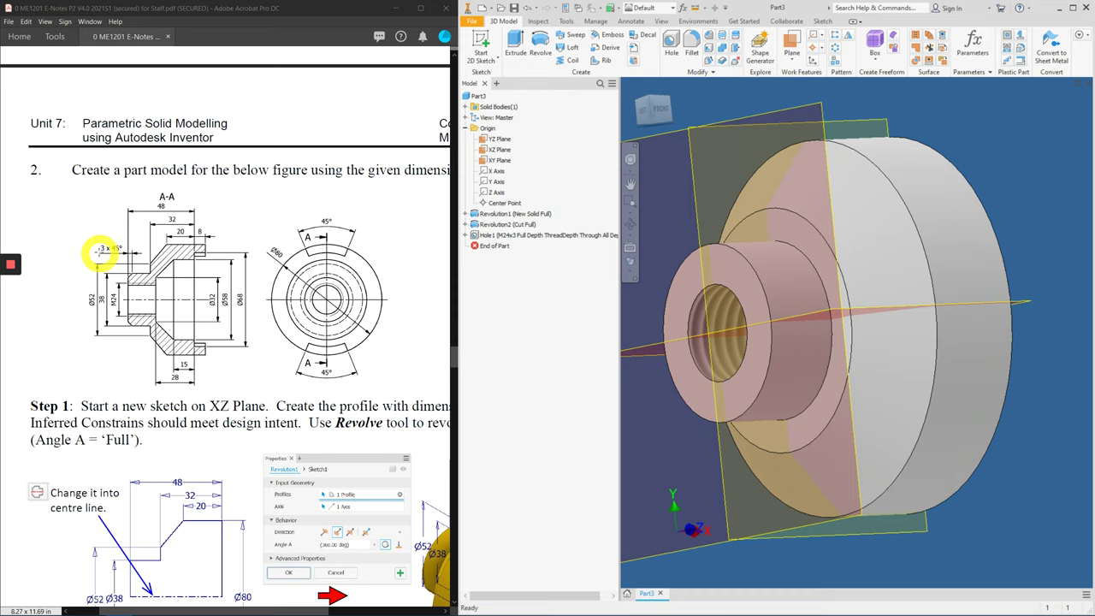
Step: Chamfer the boss's outer circular edge by 3 mm
{"action": "left_click", "coordinate": [706, 37]}
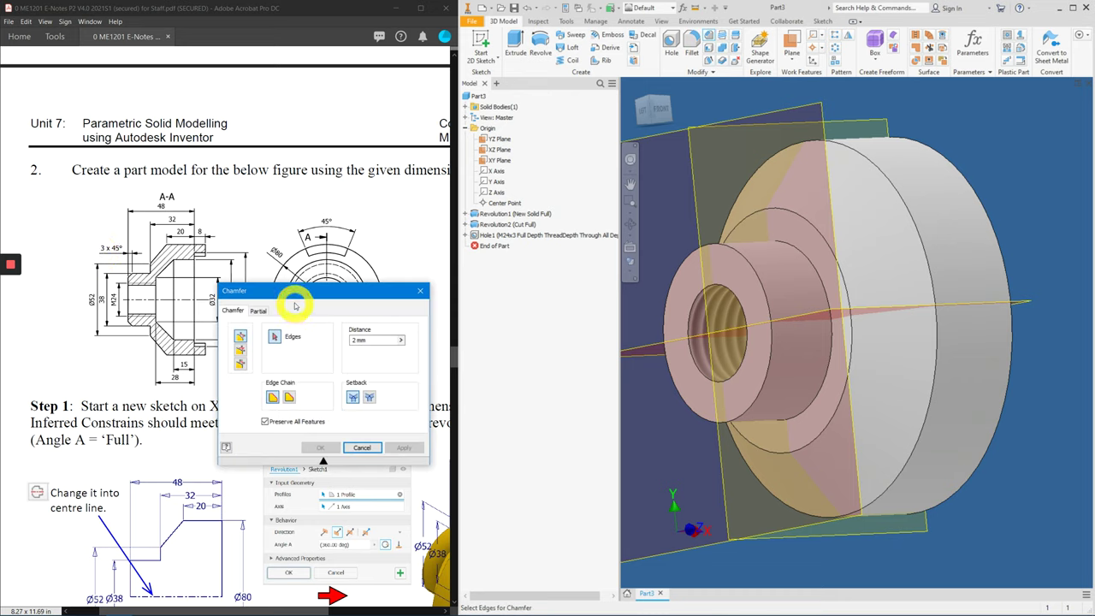
{"action": "left_click_drag", "start_coordinate": [299, 296], "coordinate": [821, 163]}
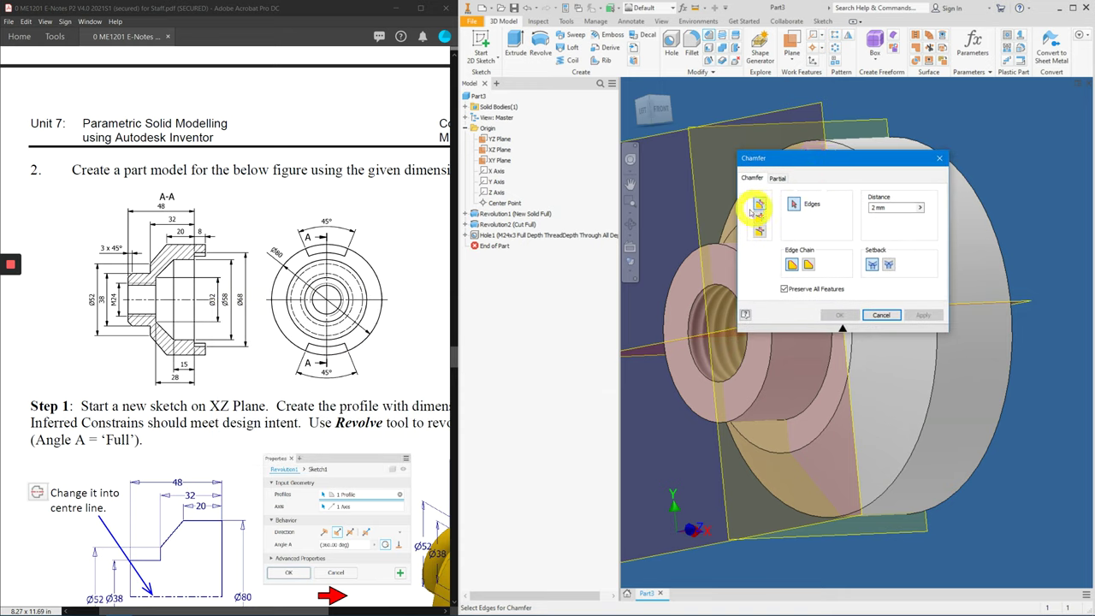
{"action": "left_click", "coordinate": [717, 246]}
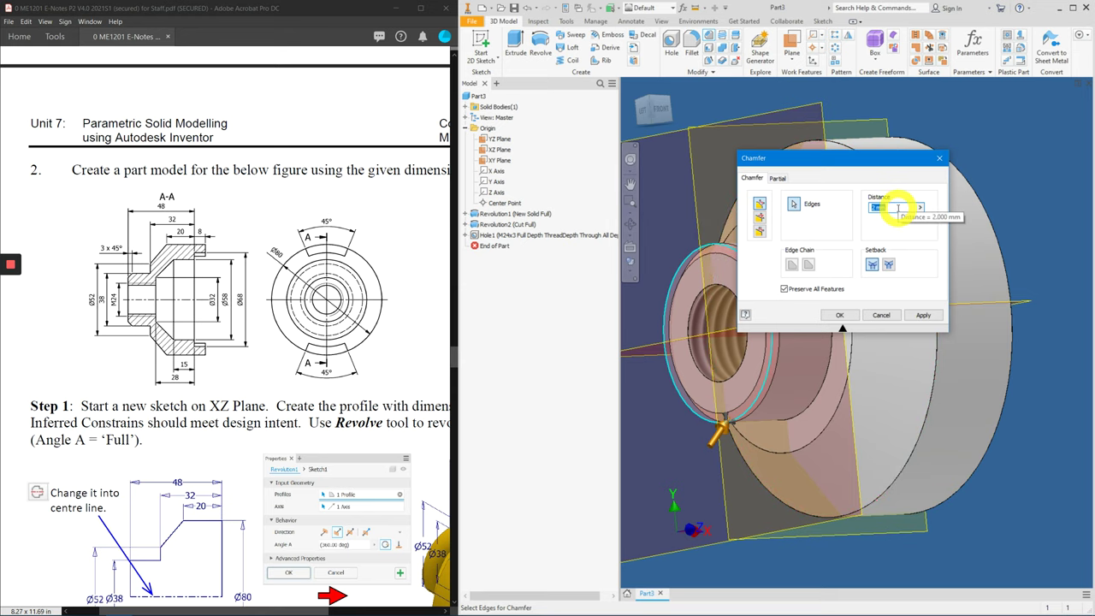
{"action": "type", "text": "3"}
{"action": "key", "text": "Return"}
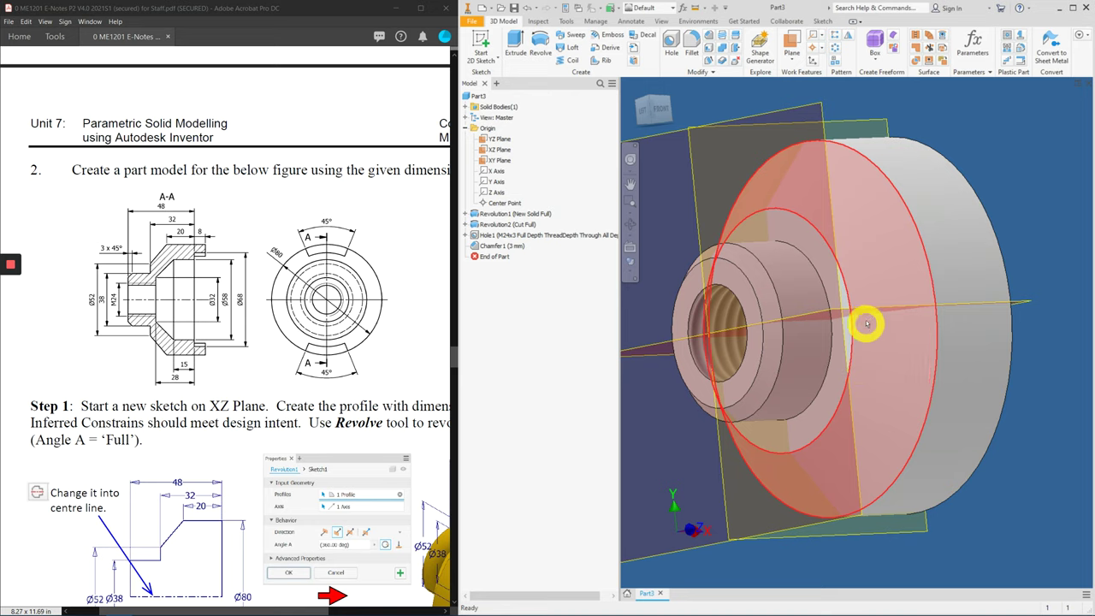
{"action": "middle_click_drag", "start_coordinate": [892, 305], "coordinate": [642, 313], "text": "shift"}
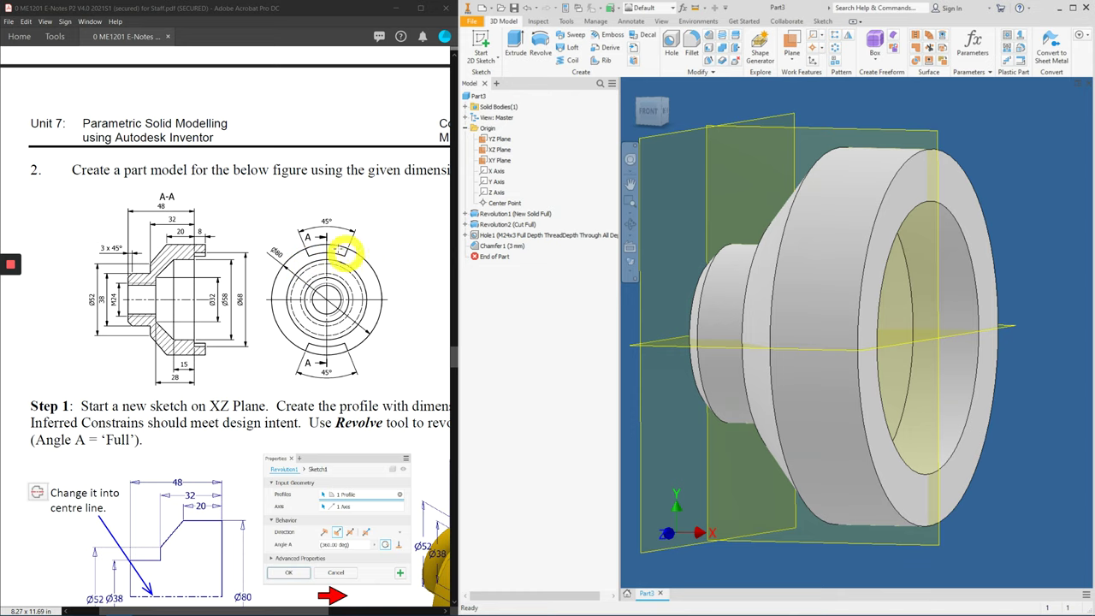
{"action": "left_click", "coordinate": [909, 172]}
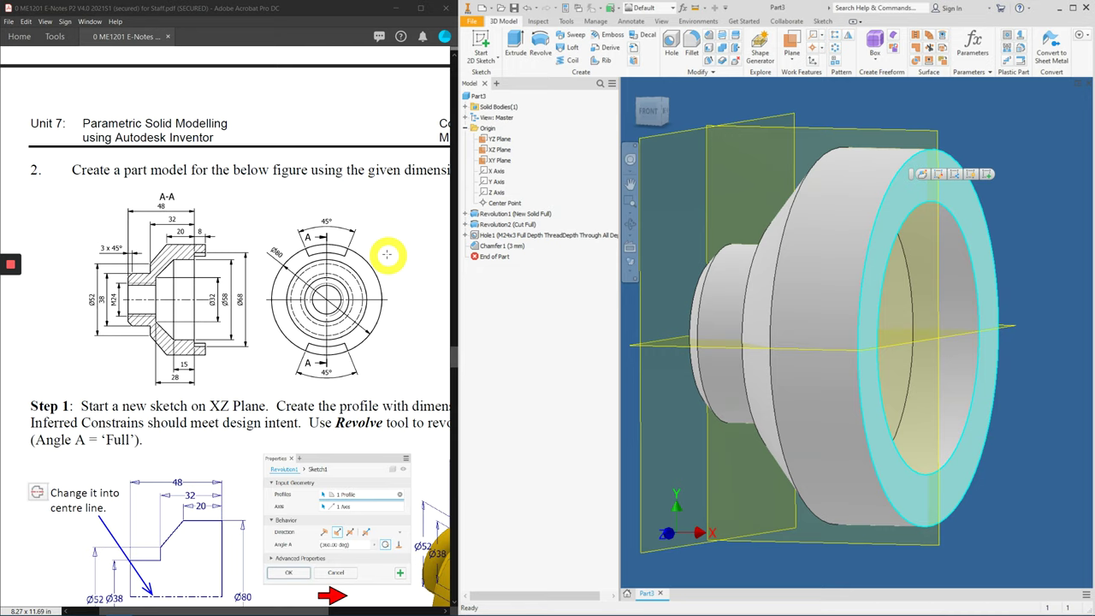
{"action": "left_click", "coordinate": [492, 224]}
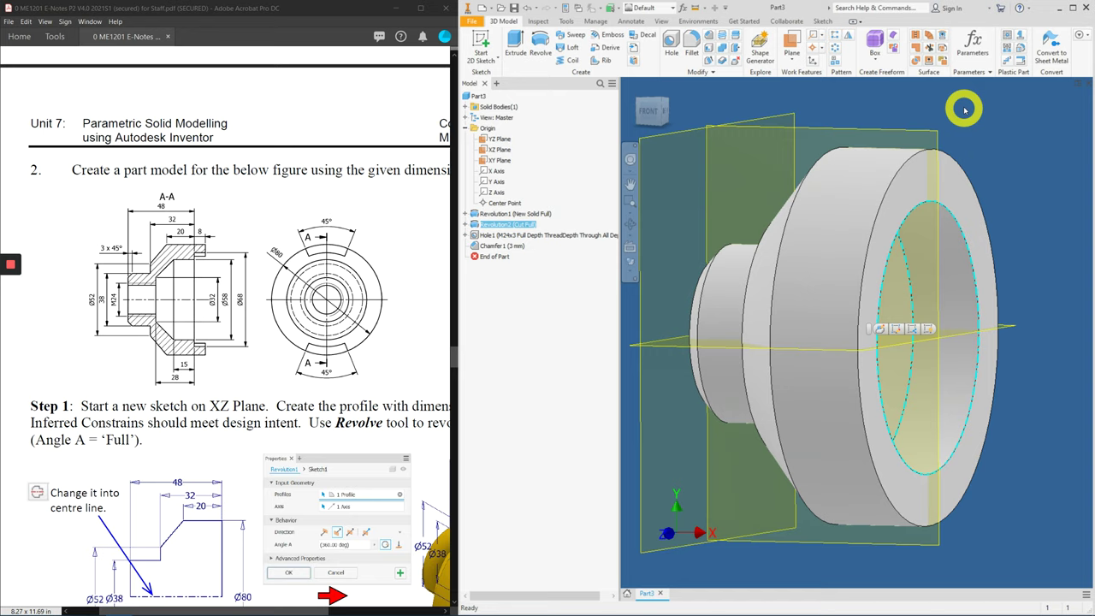
{"action": "left_click", "coordinate": [938, 130]}
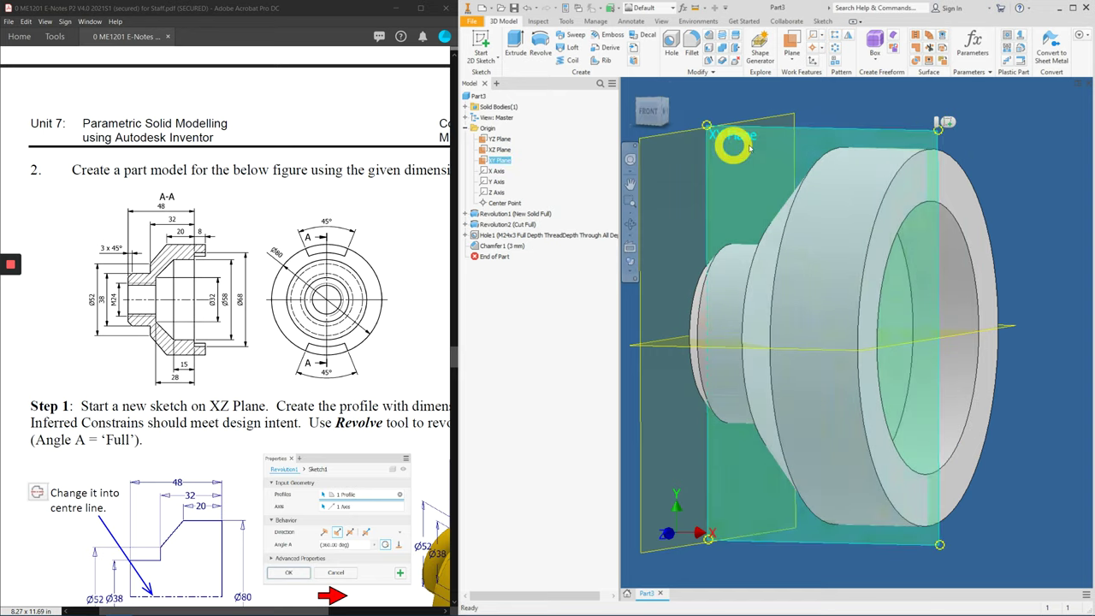
Step: Start a sketch on the XY Plane, slice the view, and draw a rectangle across the rim
{"action": "left_click", "coordinate": [950, 125]}
{"action": "scroll", "coordinate": [762, 229], "scroll_direction": "up", "scroll_amount": 5}
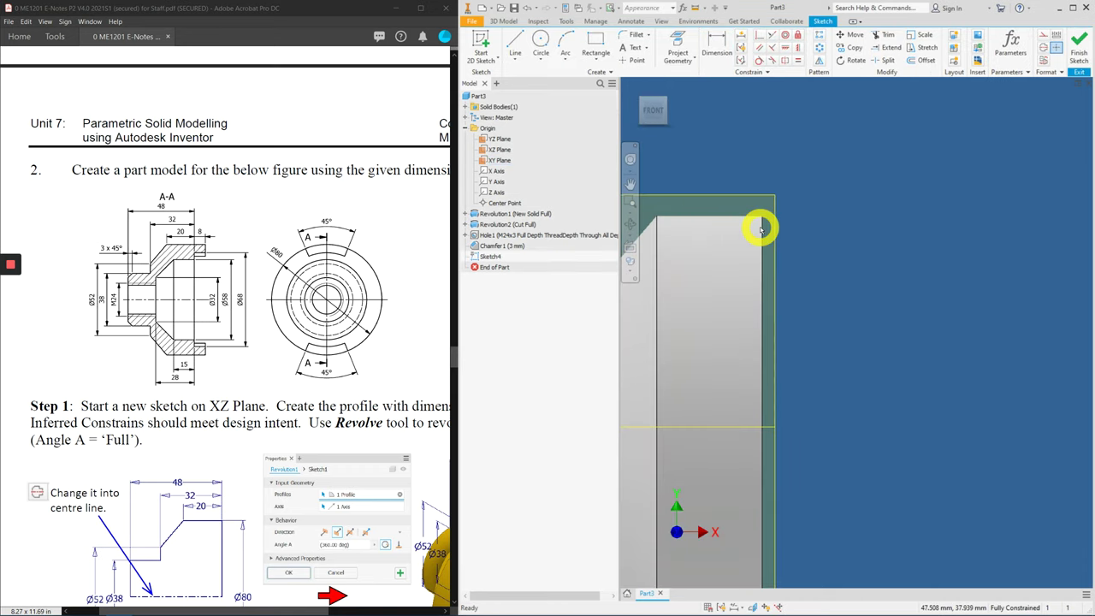
{"action": "key", "text": "F7"}
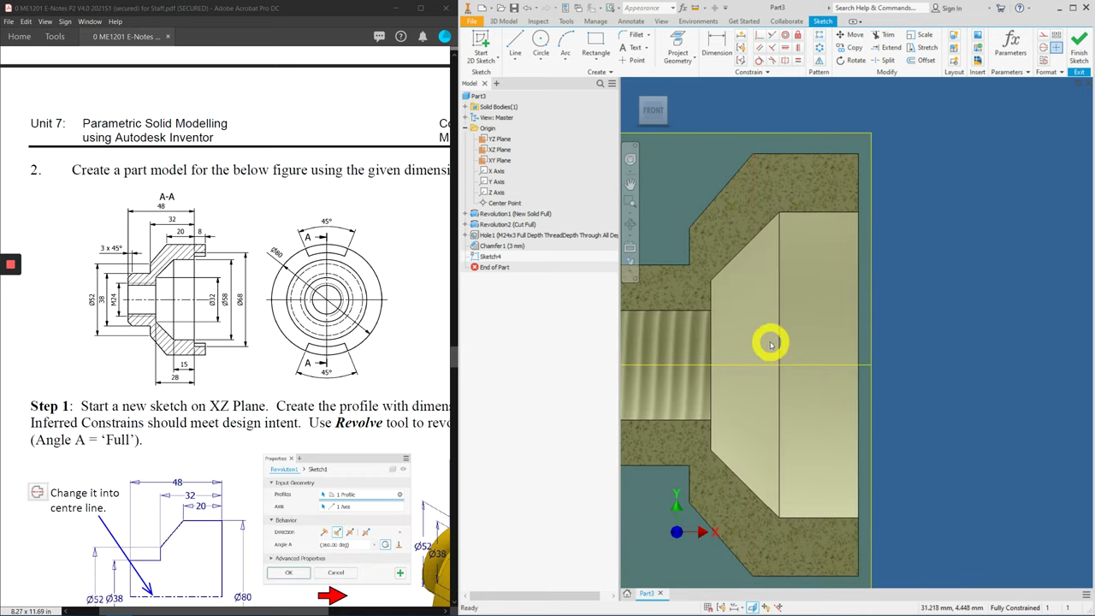
{"action": "left_click", "coordinate": [597, 41]}
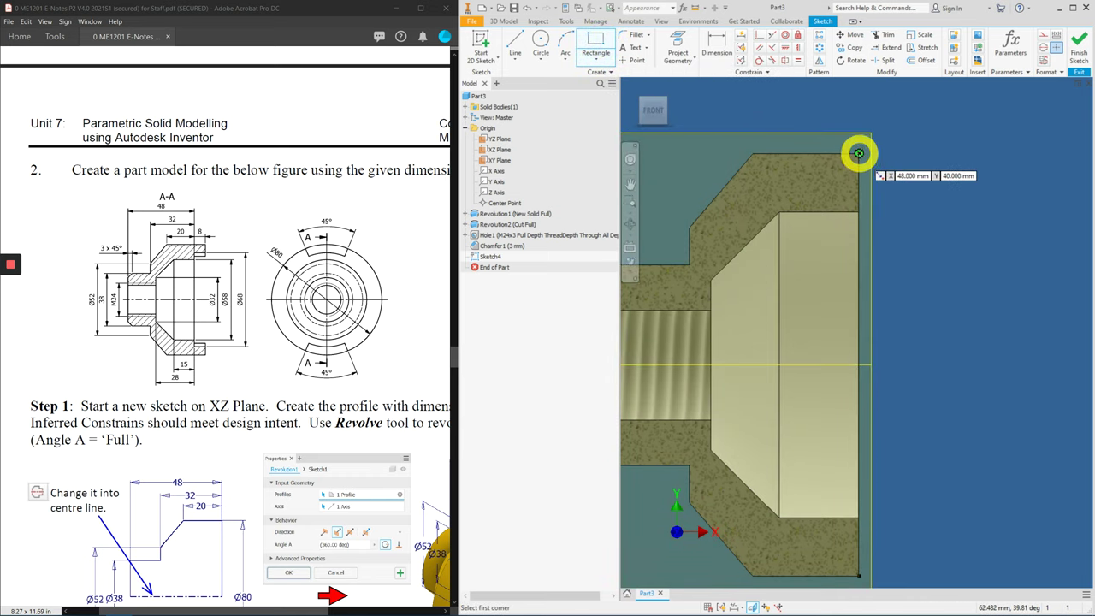
{"action": "left_click", "coordinate": [859, 153]}
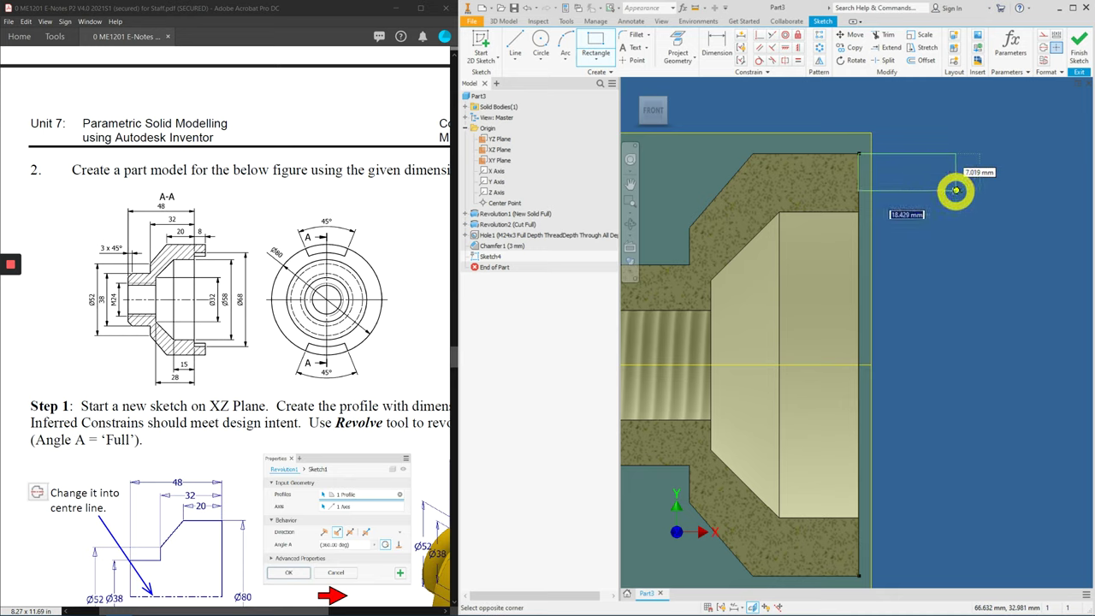
{"action": "left_click", "coordinate": [928, 195]}
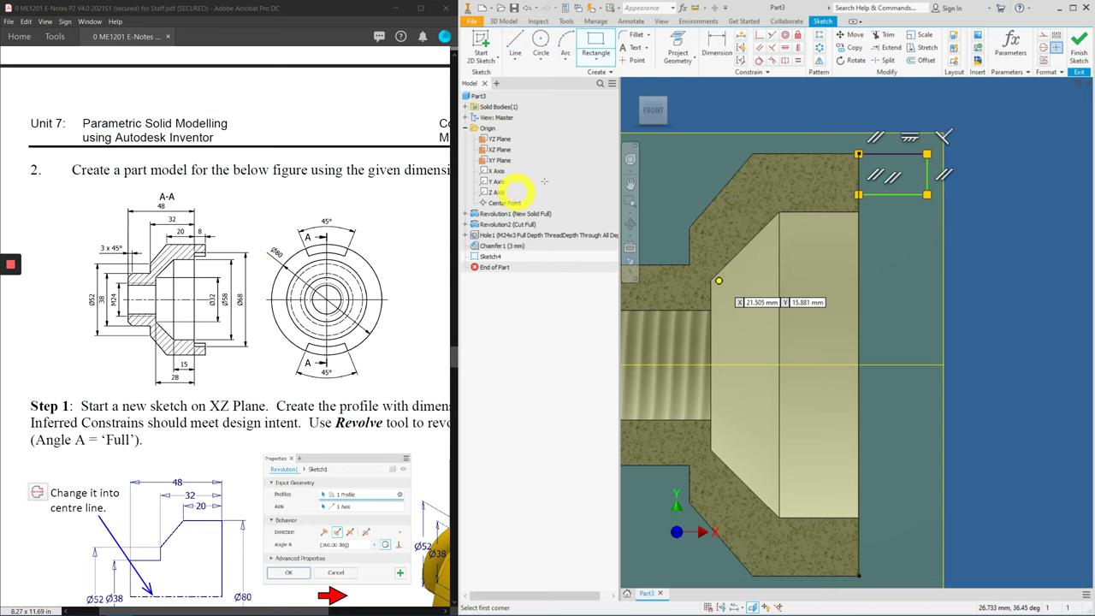
Step: Dimension the rectangle's width to 8 mm
{"action": "left_click", "coordinate": [717, 47]}
{"action": "left_click", "coordinate": [900, 137]}
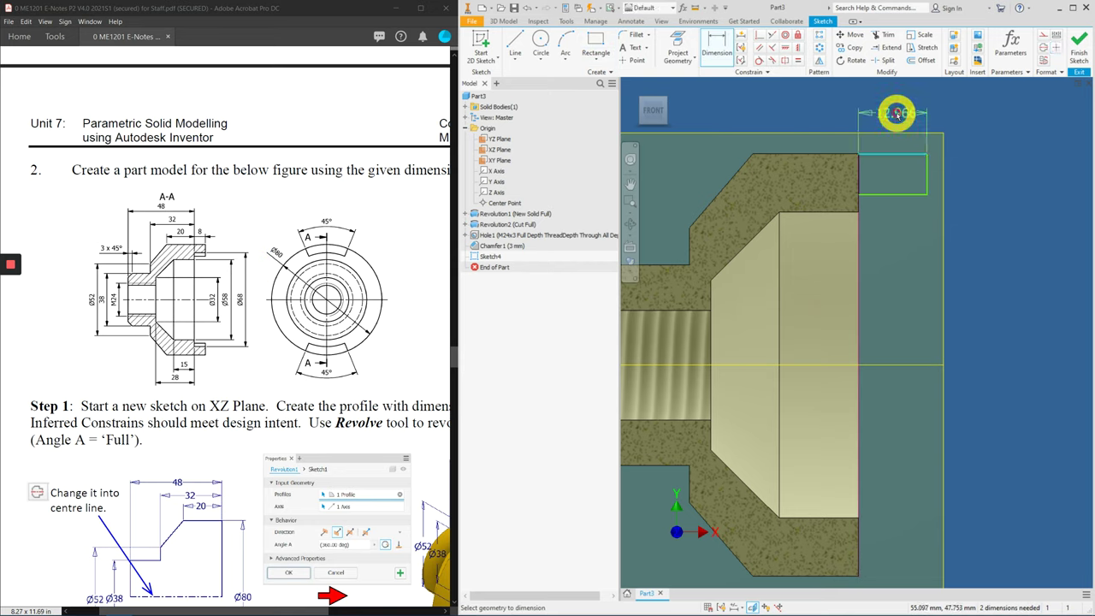
{"action": "left_click", "coordinate": [898, 115]}
{"action": "type", "text": "8"}
{"action": "key", "text": "Return"}
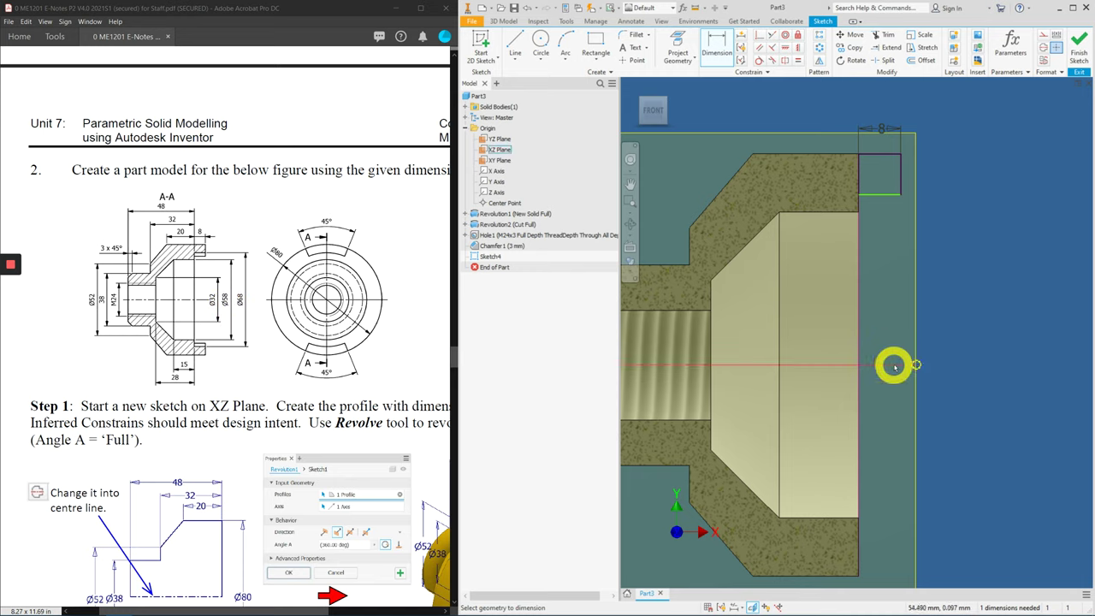
Step: Project the part's X axis into the sketch and convert it to a centreline
{"action": "left_click", "coordinate": [680, 47]}
{"action": "left_click", "coordinate": [896, 358]}
{"action": "right_click", "coordinate": [930, 445]}
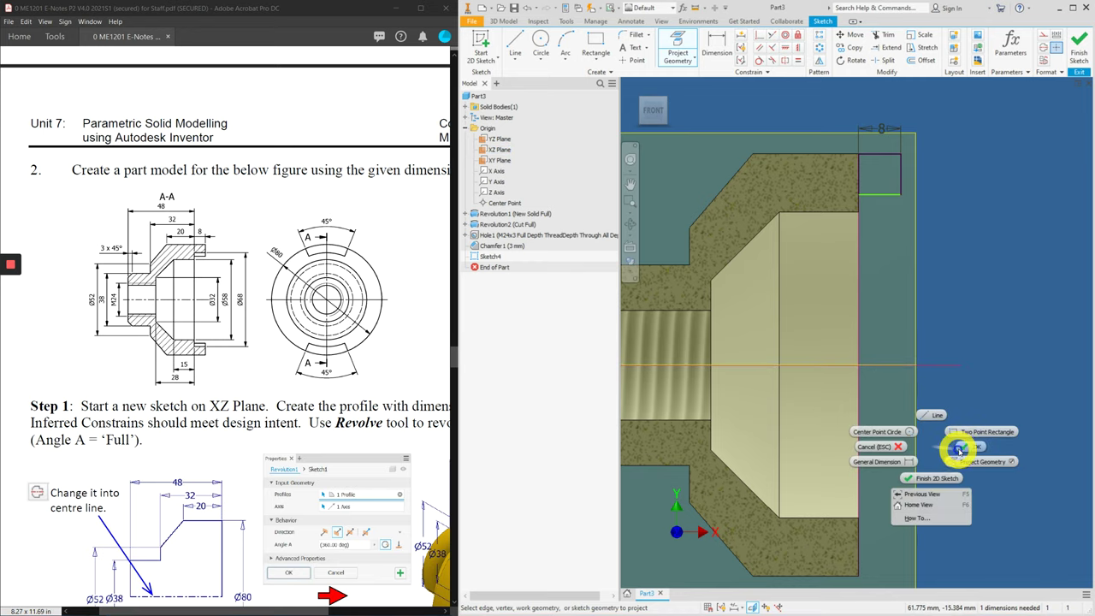
{"action": "left_click", "coordinate": [960, 447]}
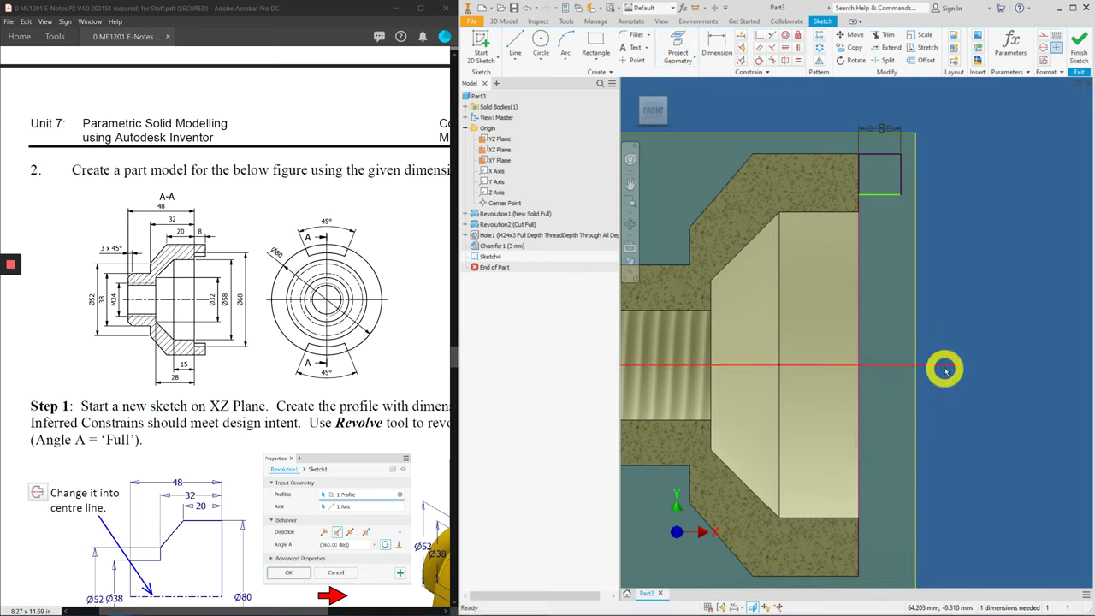
{"action": "left_click", "coordinate": [945, 369]}
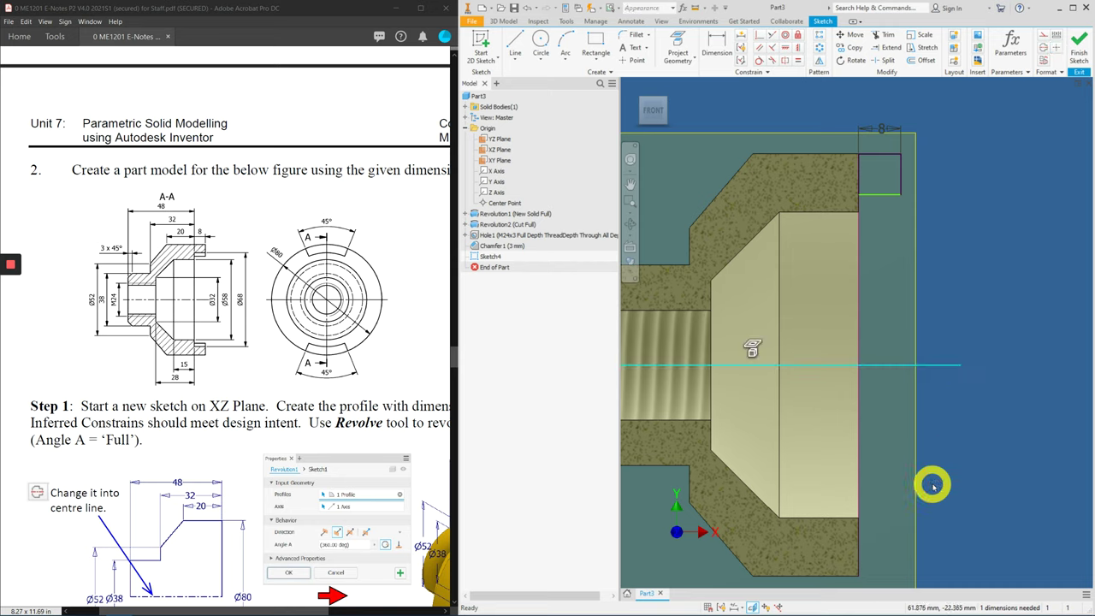
{"action": "left_click", "coordinate": [1043, 51]}
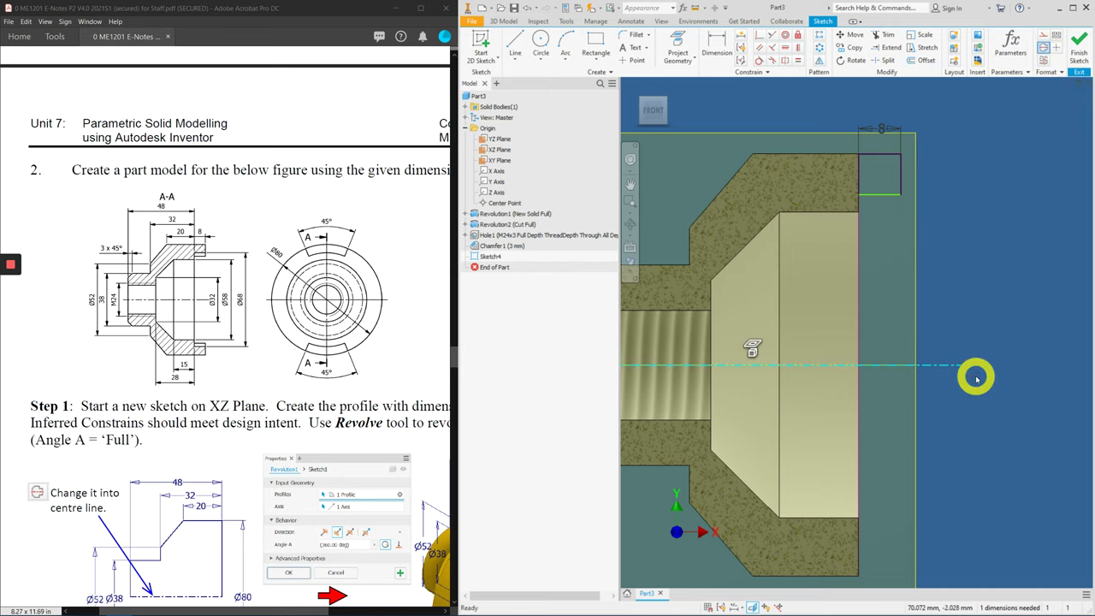
Step: Dimension the rectangle edge to the centreline as a Ø68 diameter
{"action": "left_click", "coordinate": [719, 47]}
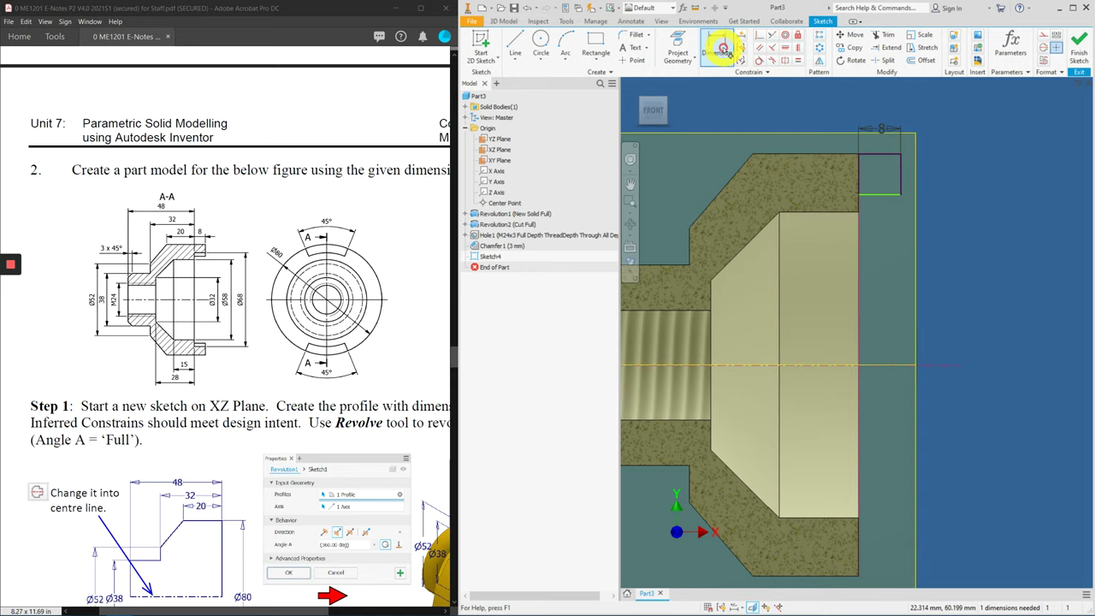
{"action": "left_click", "coordinate": [897, 200]}
{"action": "left_click", "coordinate": [949, 367]}
{"action": "left_click", "coordinate": [1029, 472]}
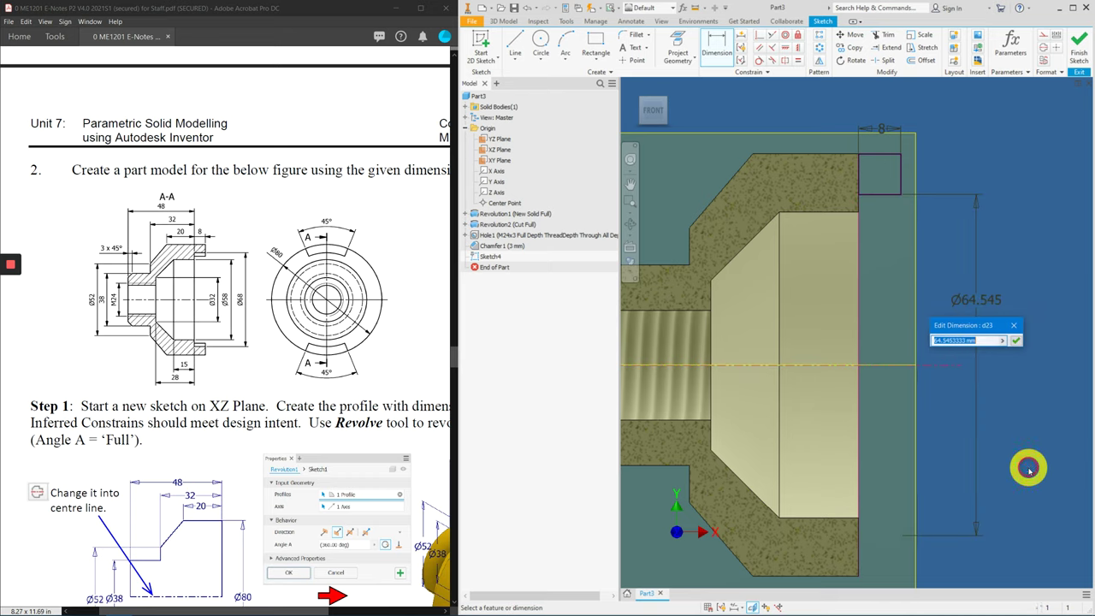
{"action": "type", "text": "68"}
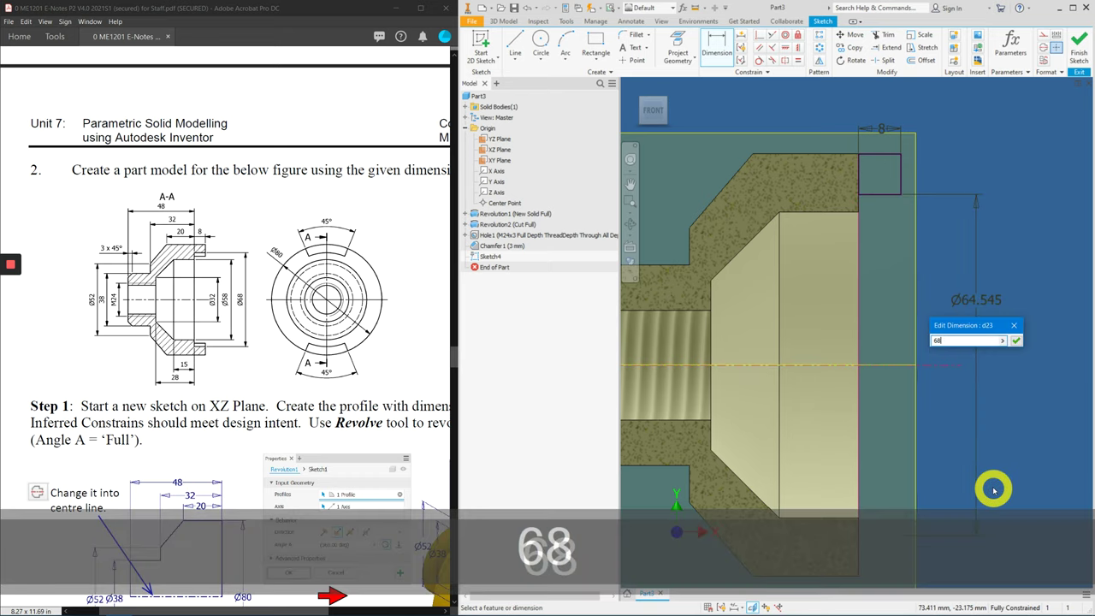
{"action": "key", "text": "Return"}
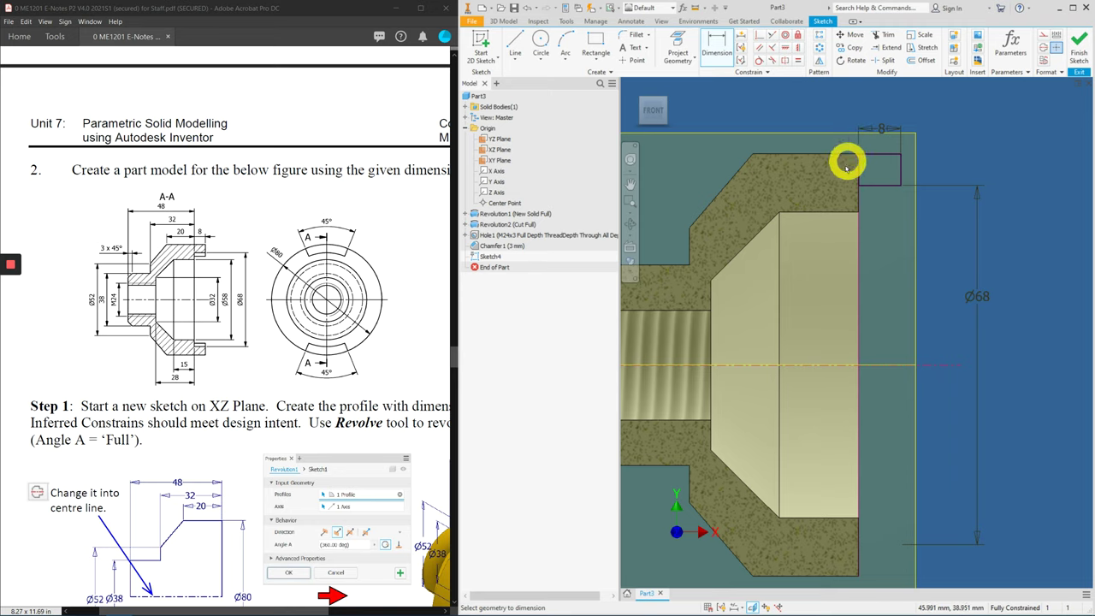
Step: Finish the sketch and revolve the rectangle 45° symmetrically as a join, forming the lug
{"action": "left_click", "coordinate": [1080, 60]}
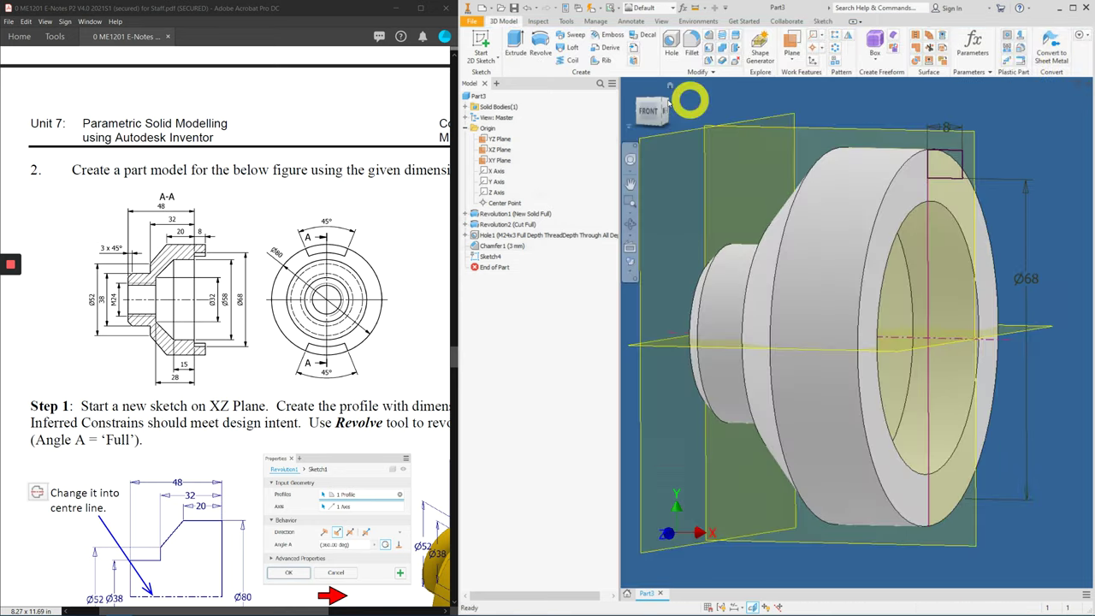
{"action": "left_click", "coordinate": [538, 52]}
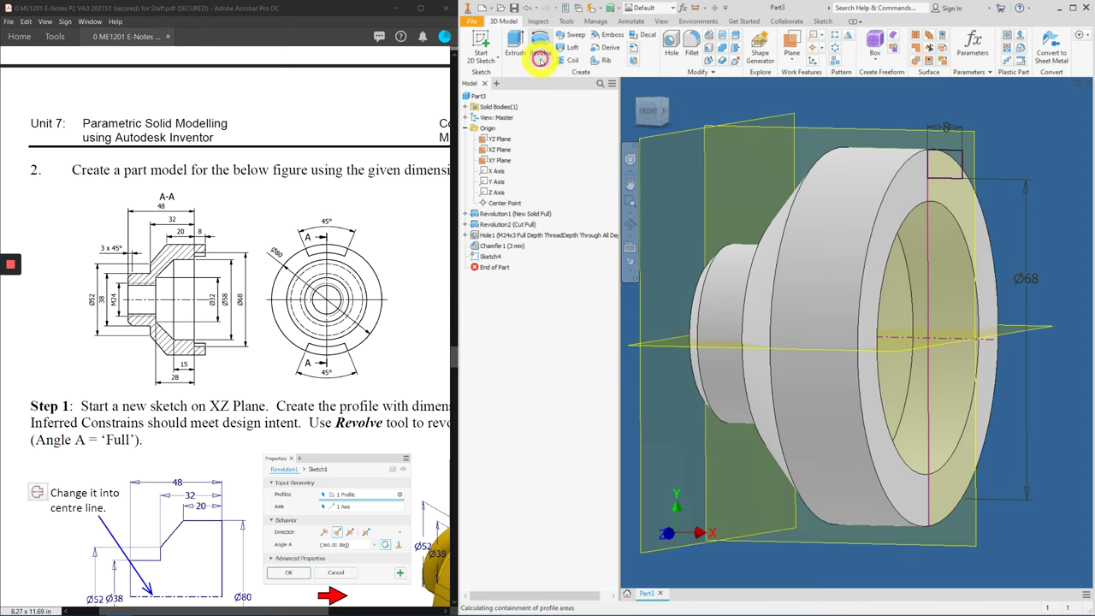
{"action": "middle_click_drag", "start_coordinate": [794, 312], "coordinate": [716, 371]}
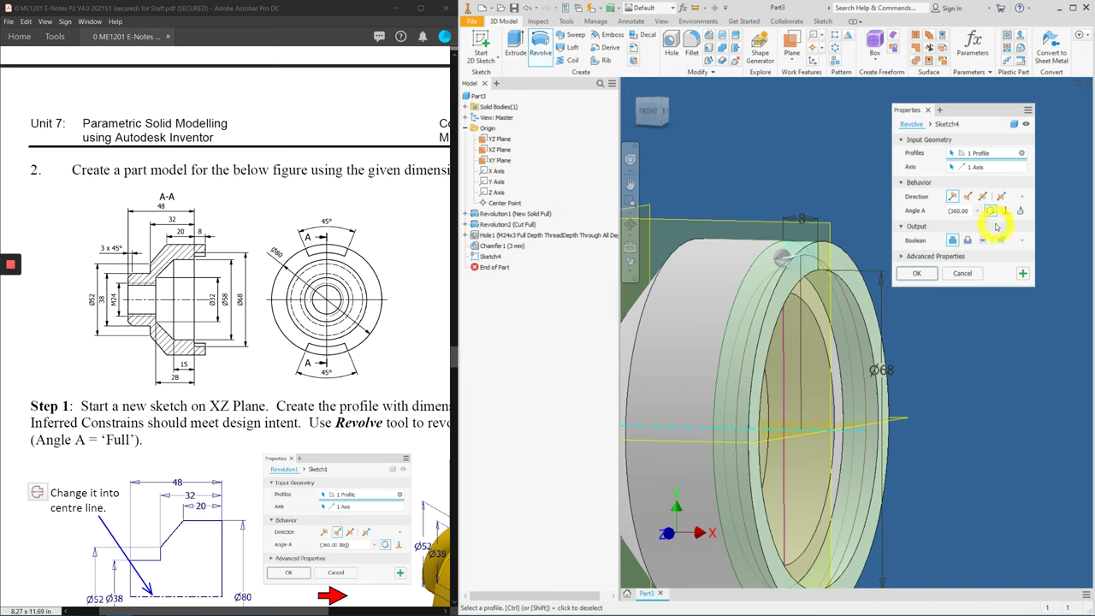
{"action": "left_click", "coordinate": [973, 211]}
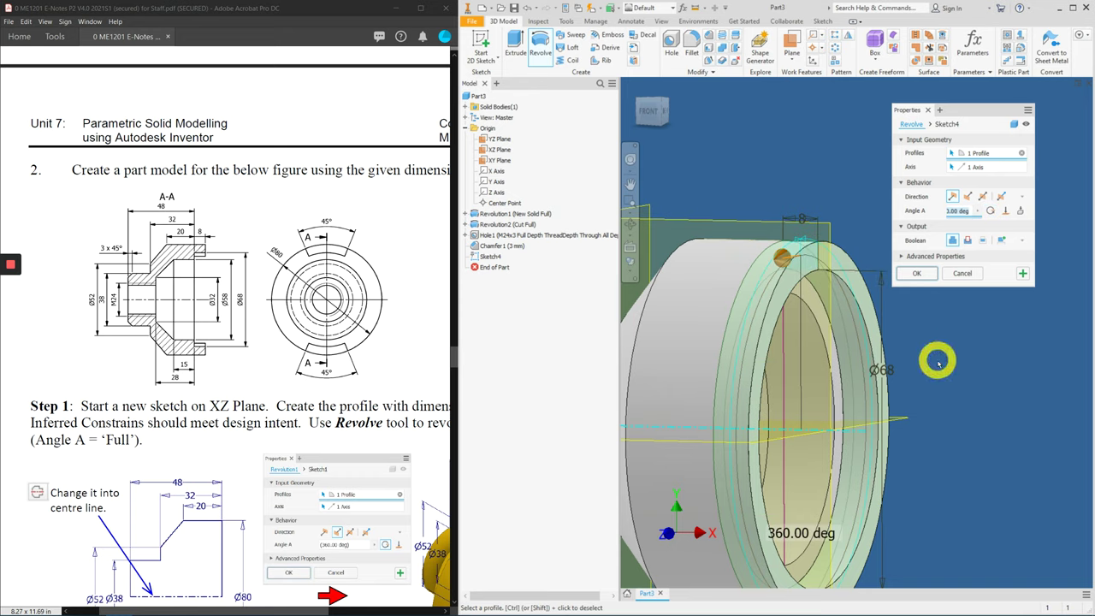
{"action": "type", "text": "45"}
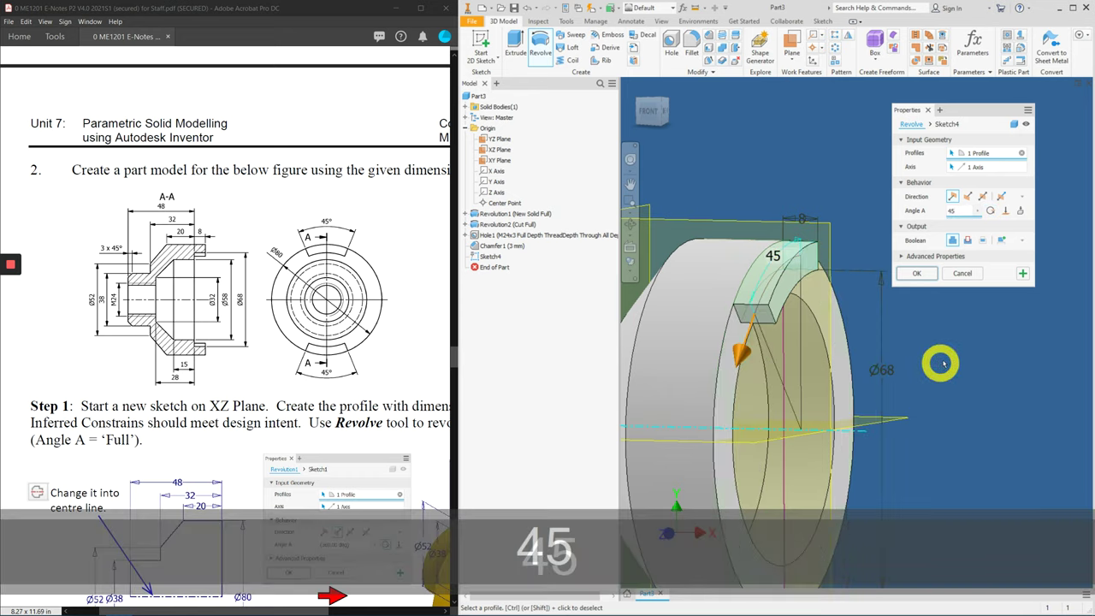
{"action": "left_click", "coordinate": [983, 197]}
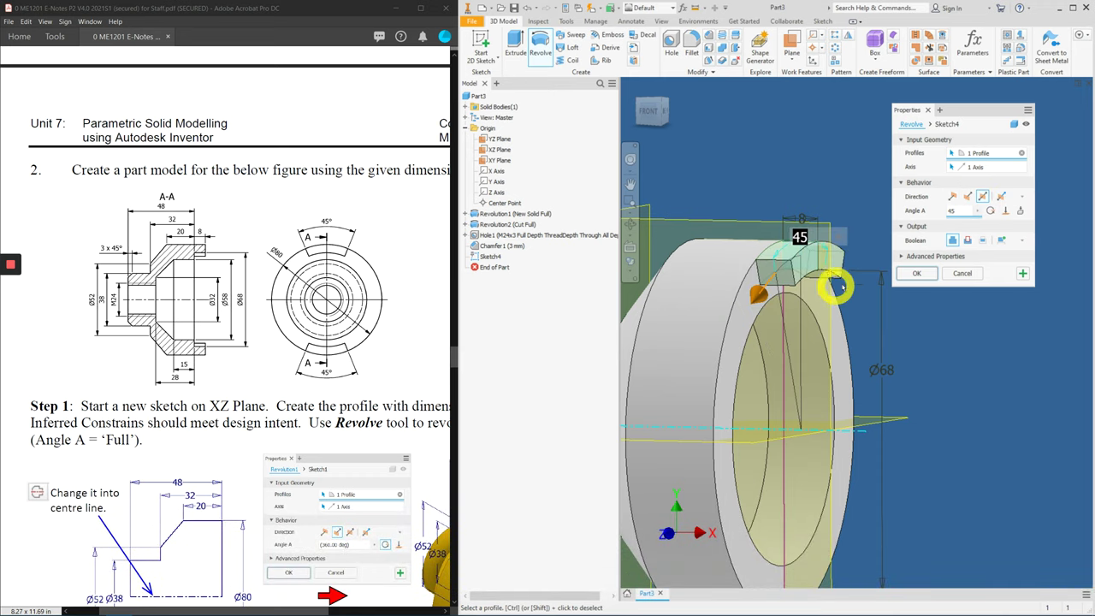
{"action": "left_click", "coordinate": [932, 276]}
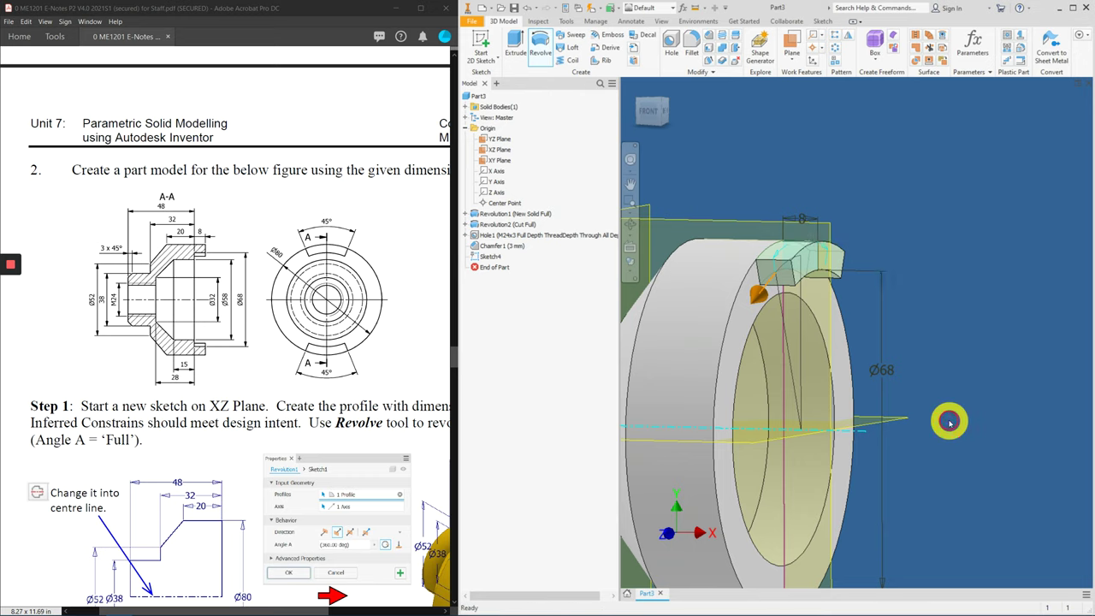
{"action": "middle_click_drag", "start_coordinate": [1009, 325], "coordinate": [954, 276], "text": "shift"}
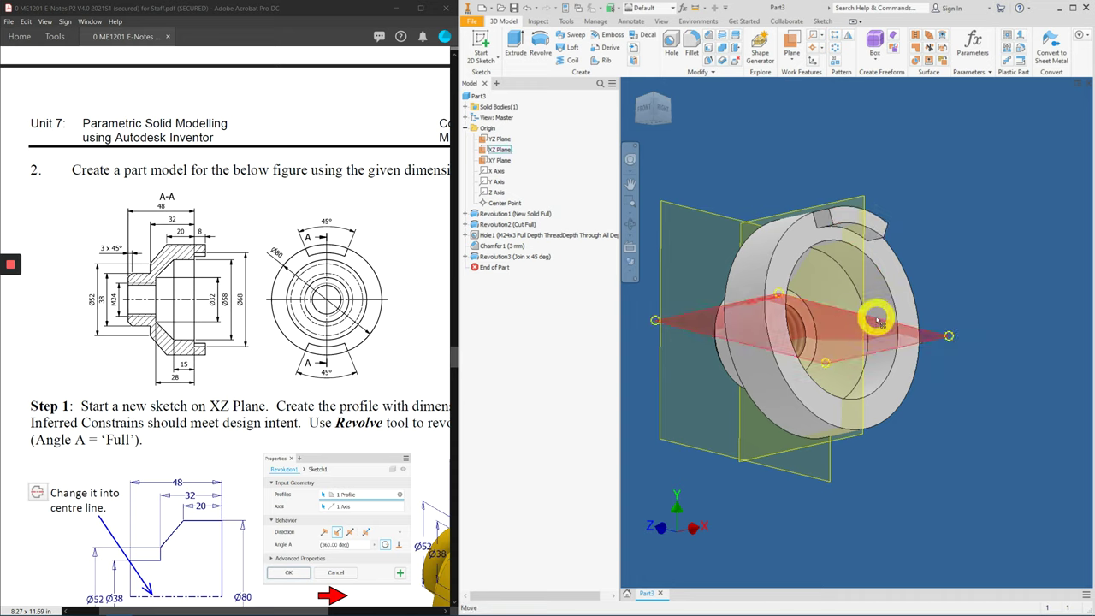
Step: Mirror the Revolution3 lug across the XZ Plane
{"action": "mouse_move", "coordinate": [877, 320]}
{"action": "middle_mouse_down", "text": "shift"}
{"action": "mouse_move", "coordinate": [879, 288]}
{"action": "mouse_move", "coordinate": [878, 317]}
{"action": "middle_mouse_up", "text": "shift"}
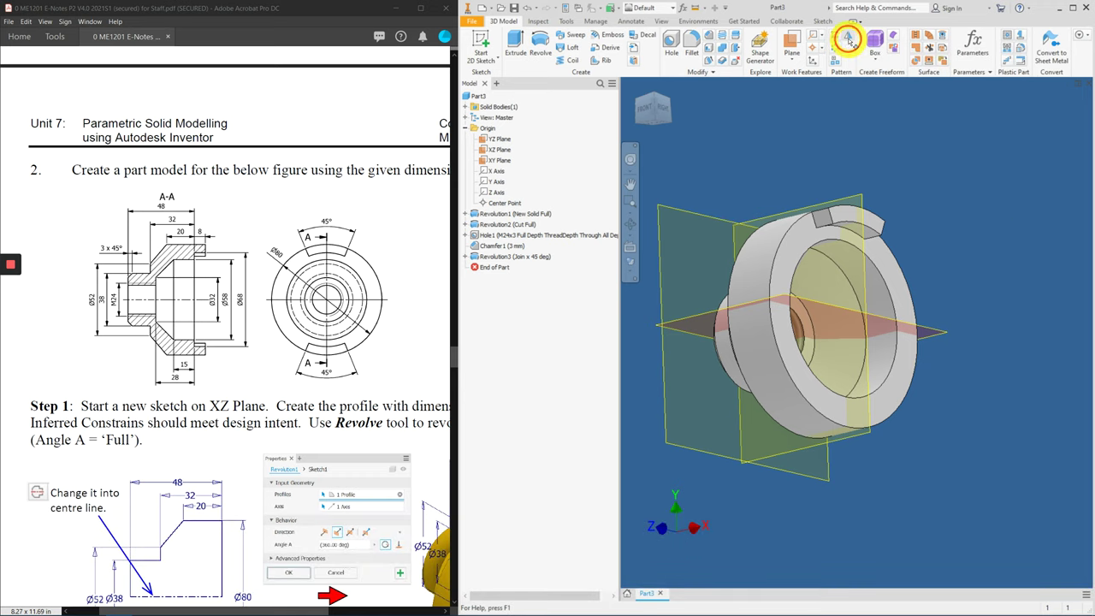
{"action": "left_click", "coordinate": [848, 38]}
{"action": "left_click", "coordinate": [880, 220]}
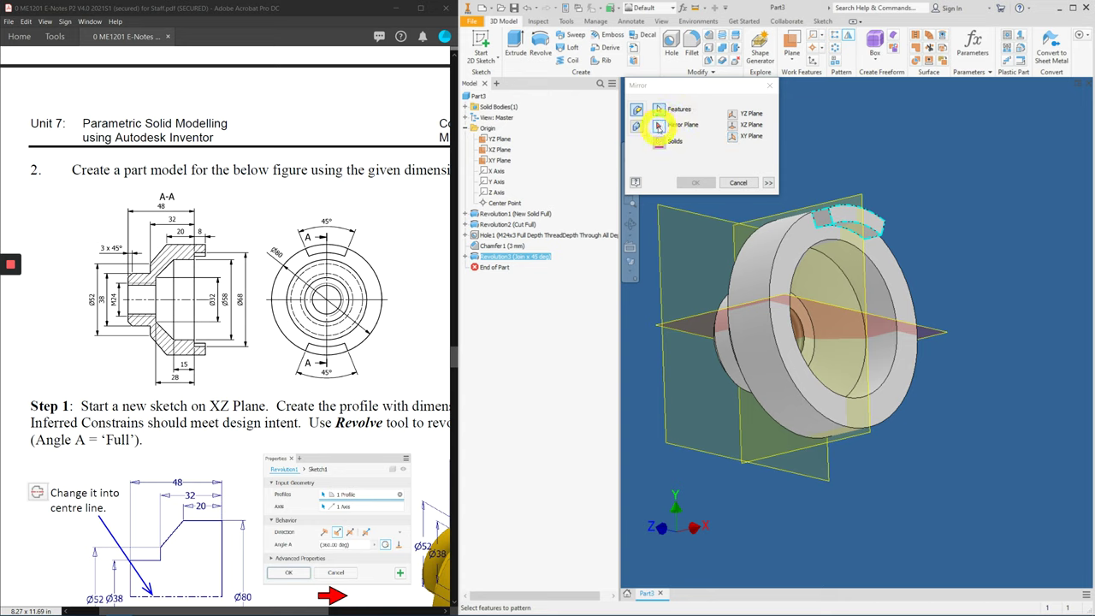
{"action": "left_click", "coordinate": [658, 126]}
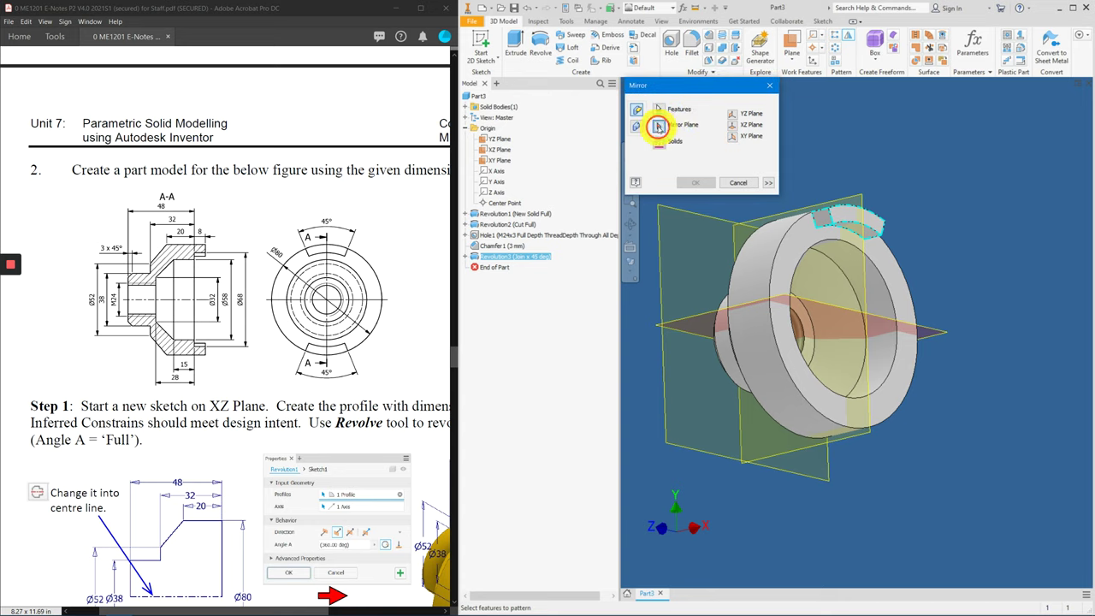
{"action": "left_click", "coordinate": [948, 332]}
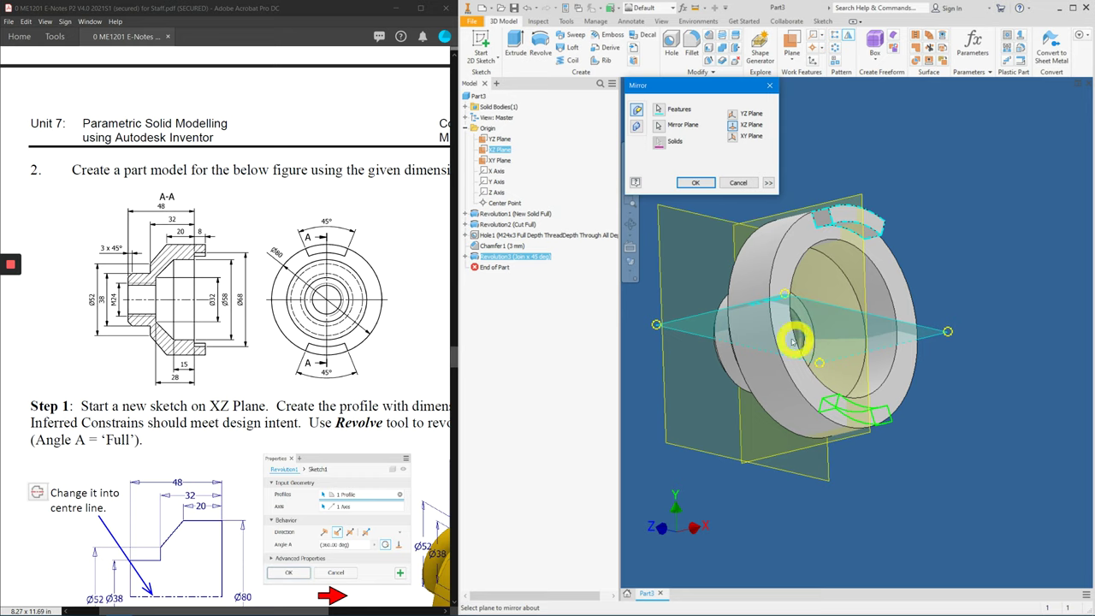
{"action": "left_click", "coordinate": [695, 183]}
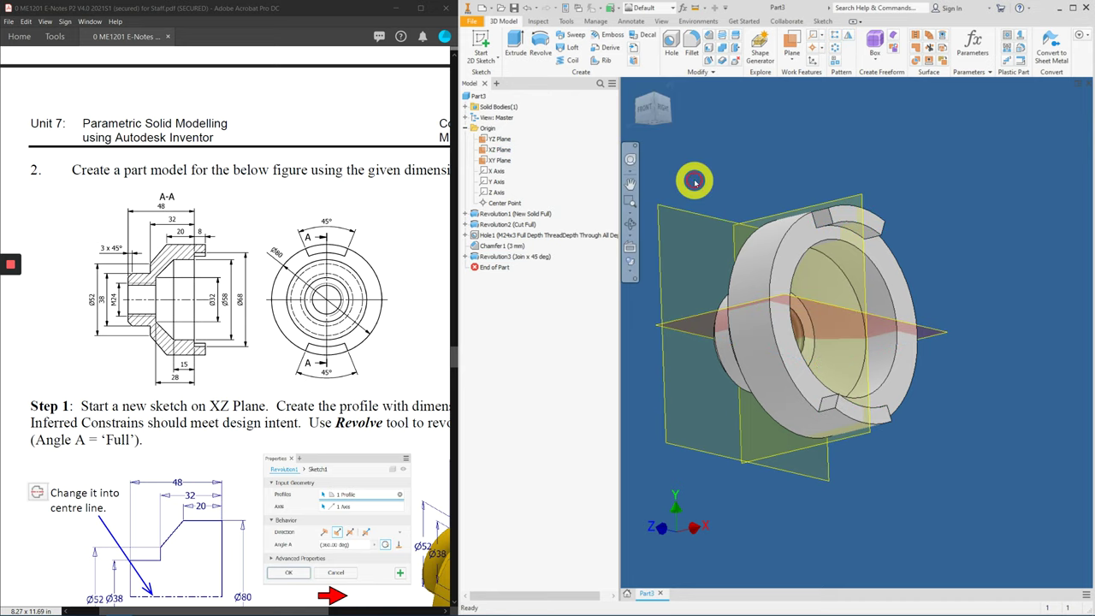
{"action": "middle_click_drag", "start_coordinate": [782, 151], "coordinate": [855, 152], "text": "shift"}
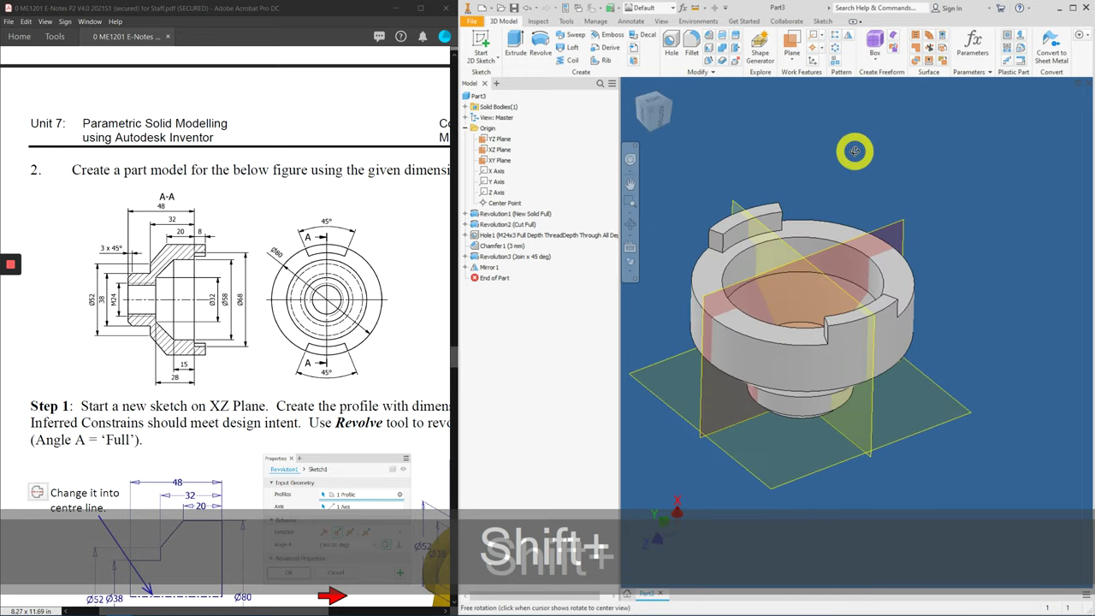
{"action": "left_click", "coordinate": [664, 126]}
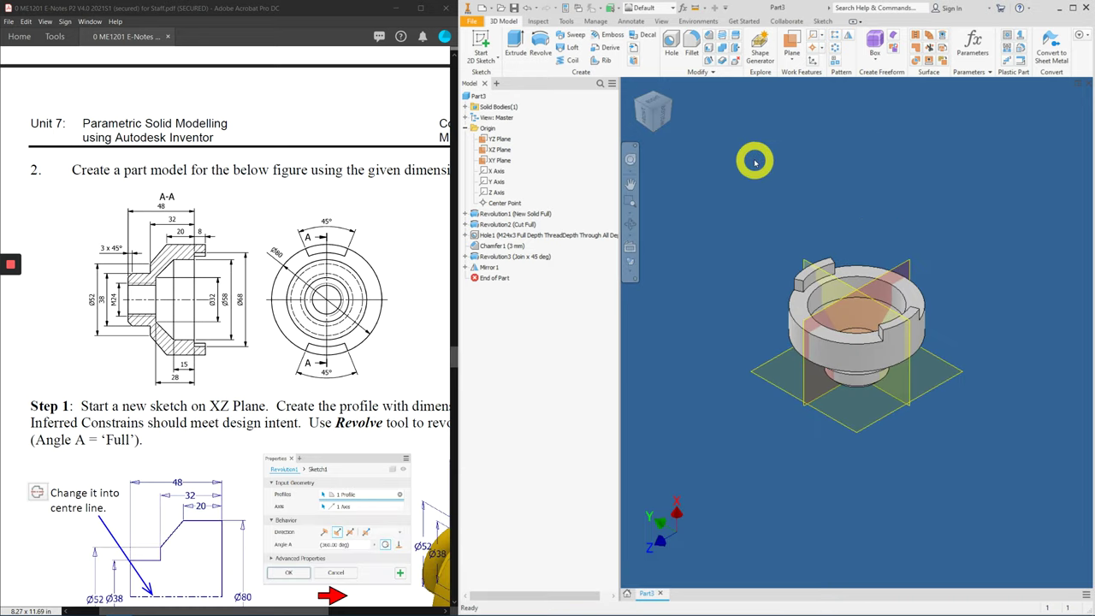